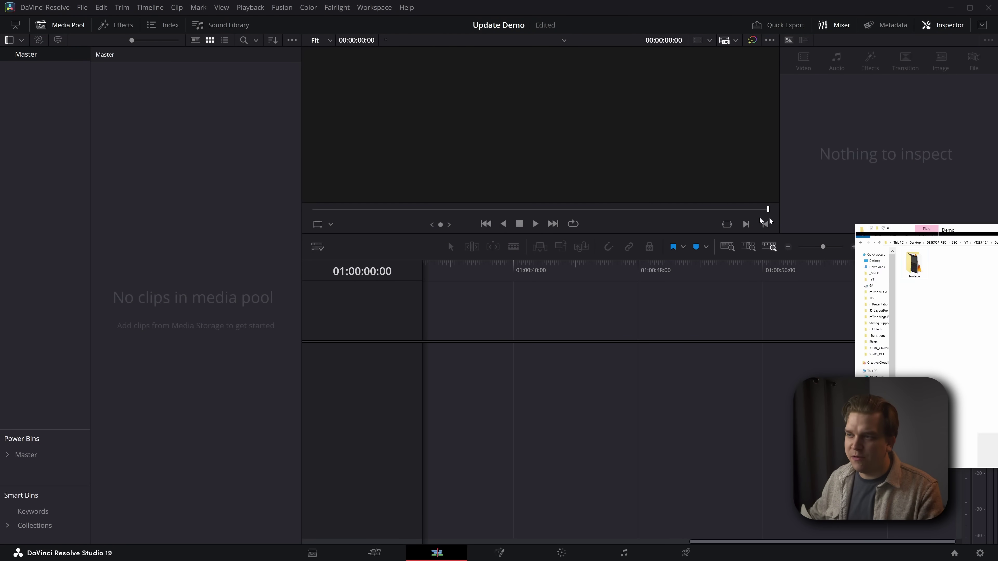
Drag the footage folder into the Master bin and change the project frame rate to match
left_click_drag(997, 244, 589, 114)
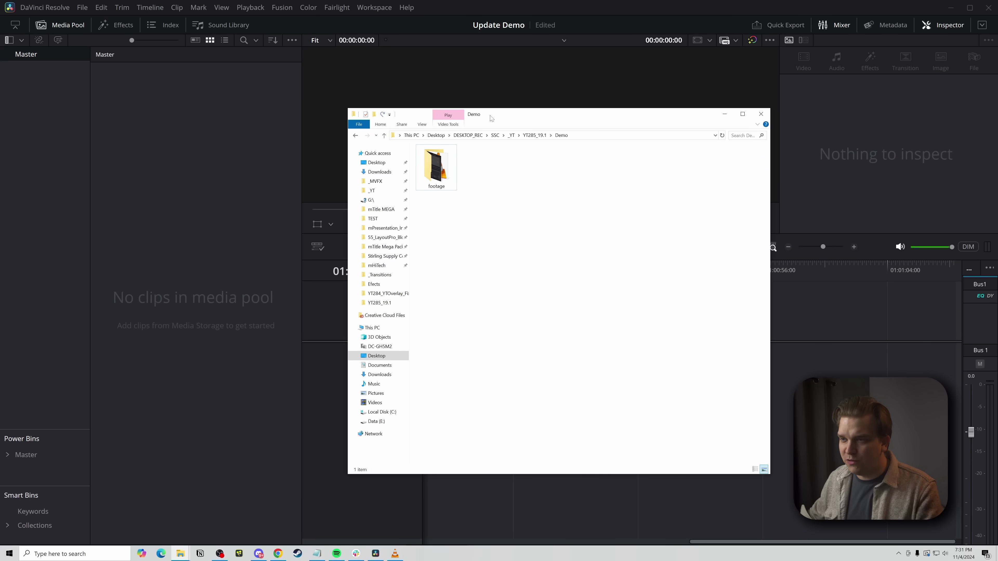
double_click(439, 173)
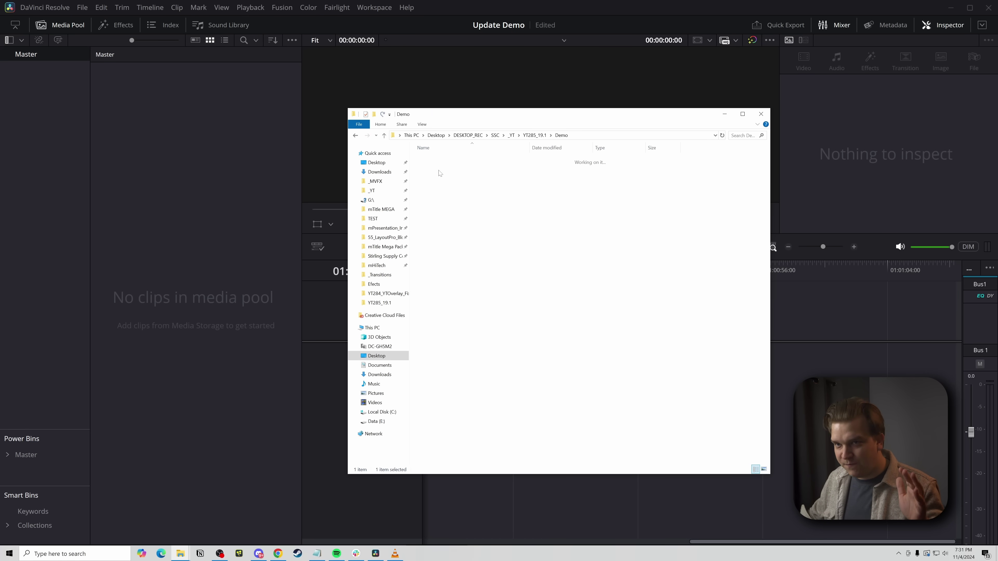
left_click(561, 135)
left_click_drag(436, 169, 34, 102)
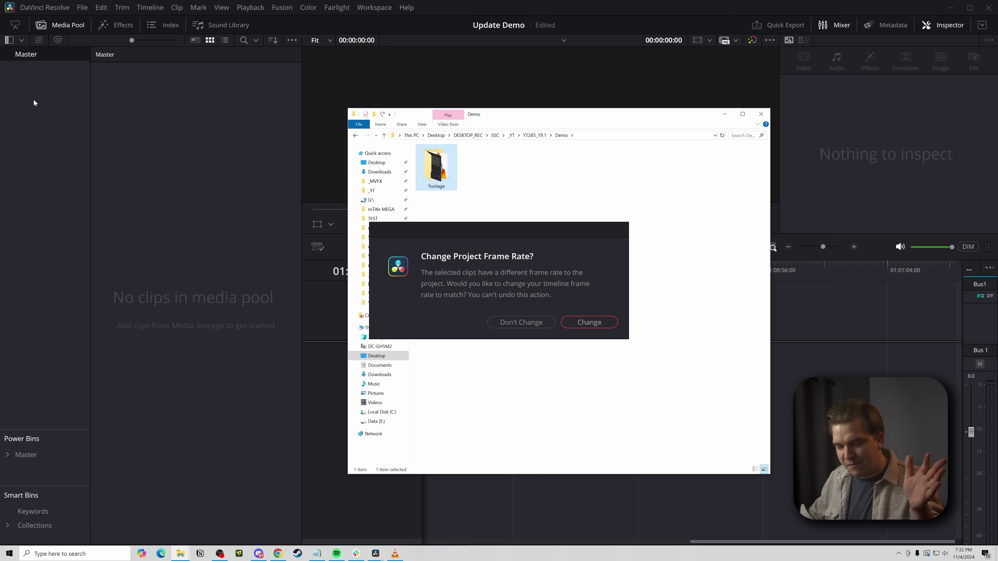
left_click(579, 323)
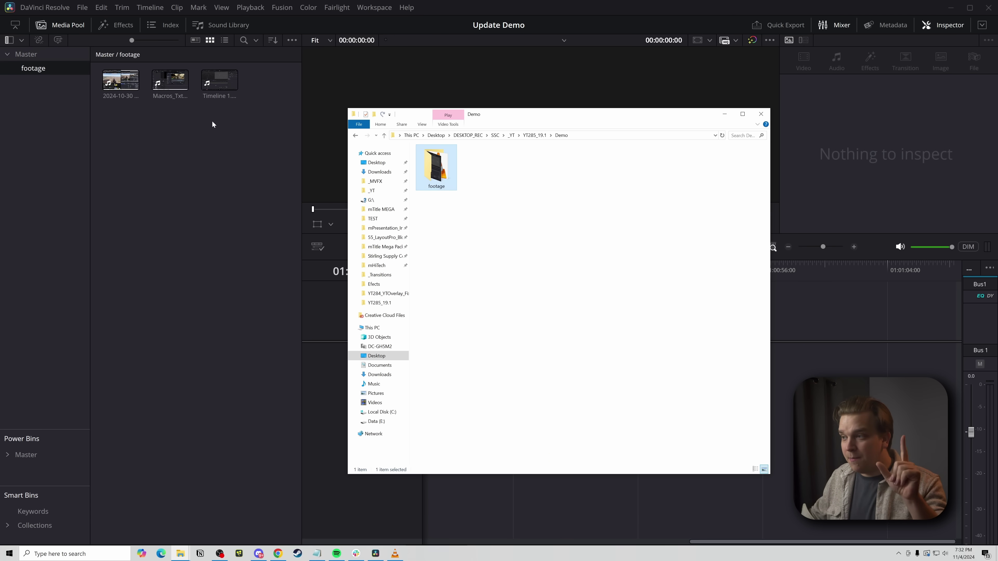
left_click(169, 141)
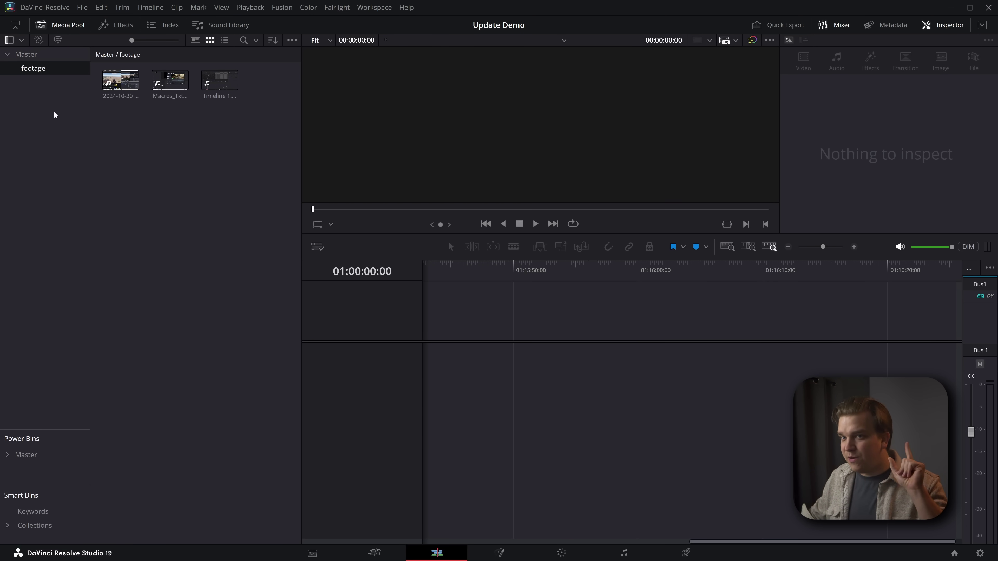
Enable Automatically Resync Media Files on the footage bin
right_click(34, 69)
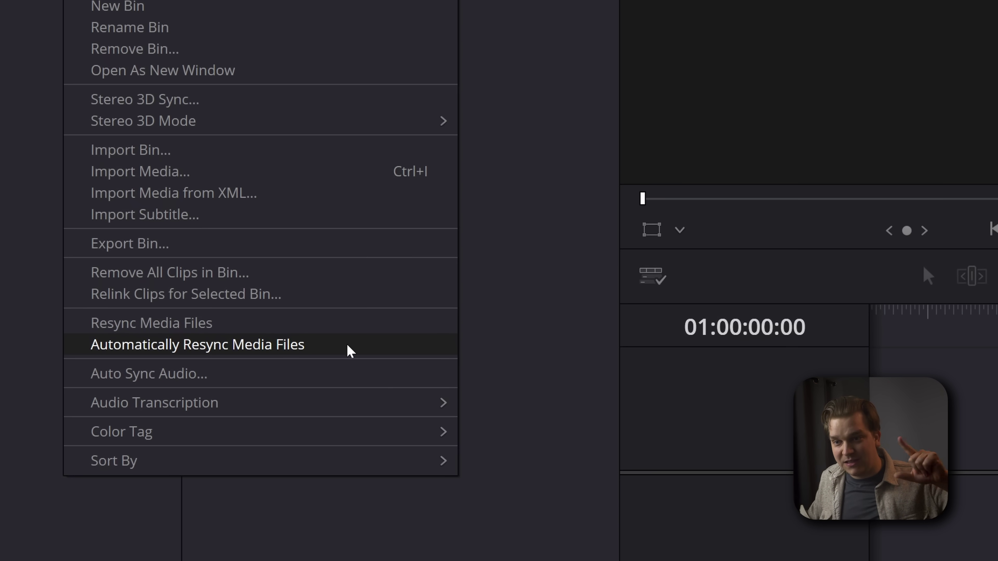
left_click(350, 351)
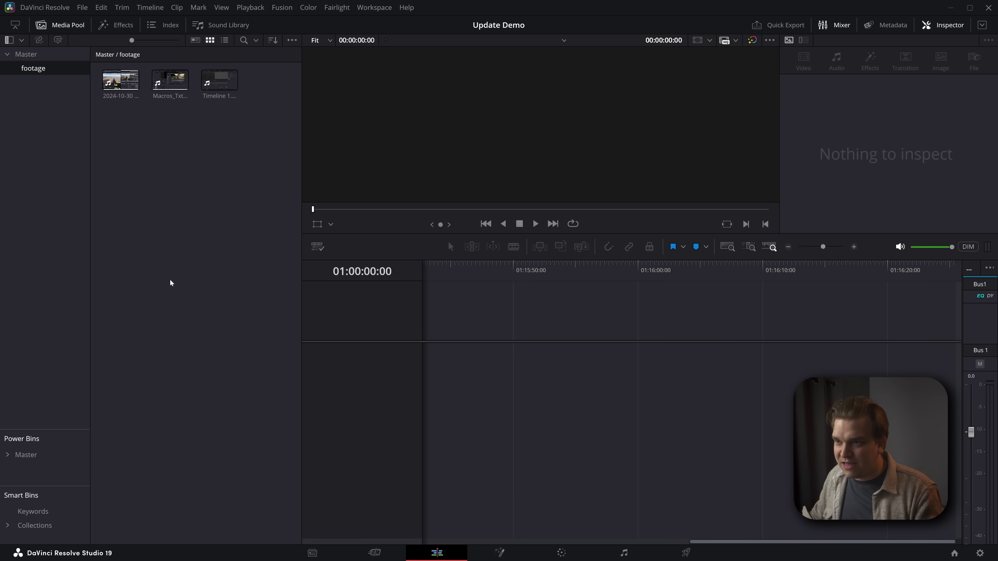
Place the footage and old_cap windows side by side and drag the three game recordings into footage
key("alt+Tab")
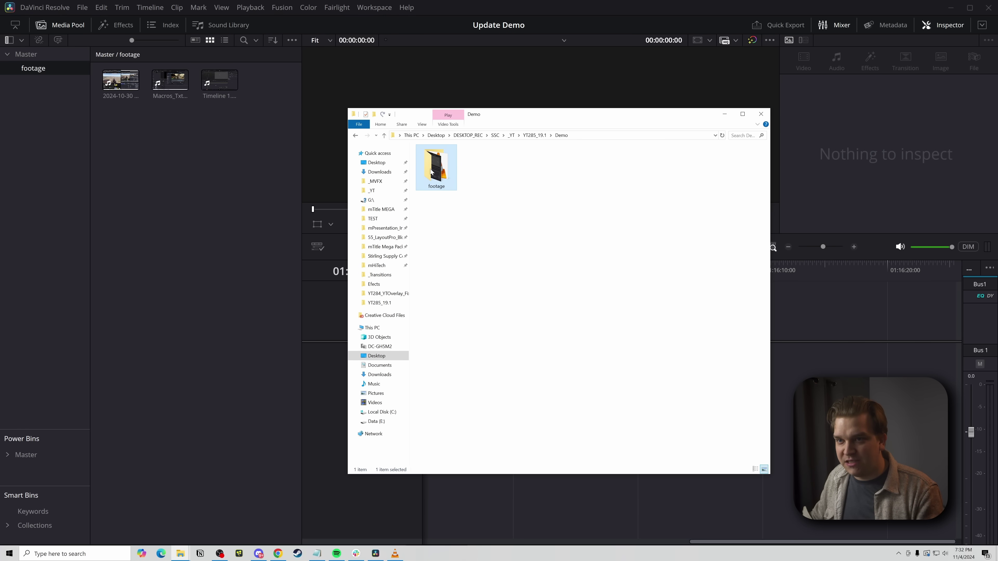
double_click(434, 169)
left_click_drag(589, 114, 360, 115)
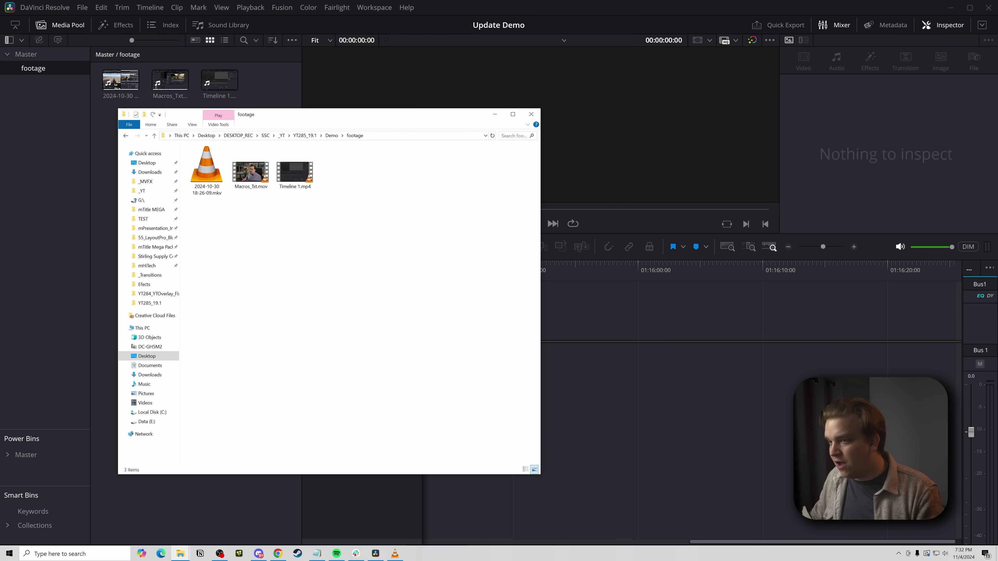
key("alt+Tab")
left_click_drag(605, 272, 676, 222)
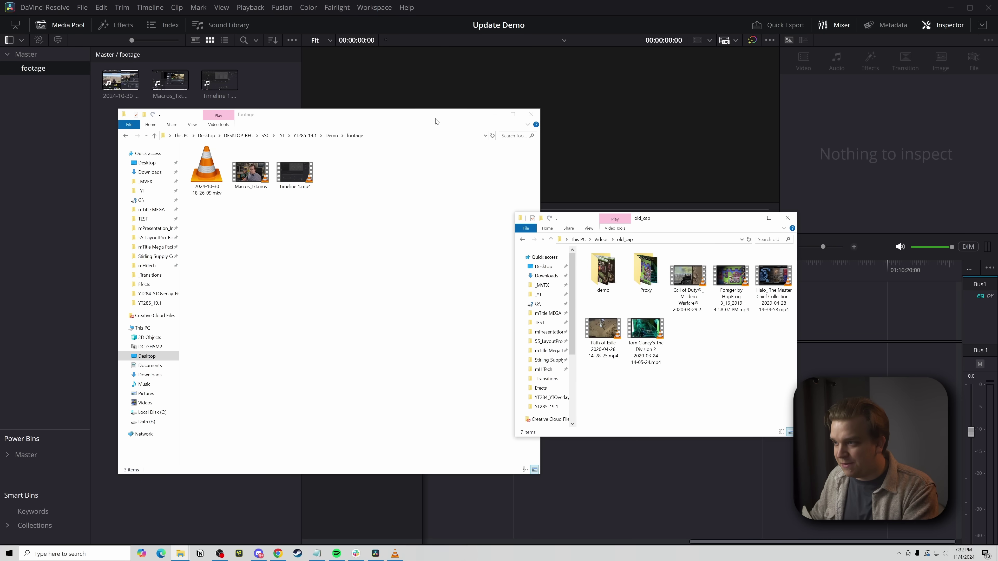
left_click_drag(436, 121, 406, 165)
left_click_drag(751, 376, 330, 277)
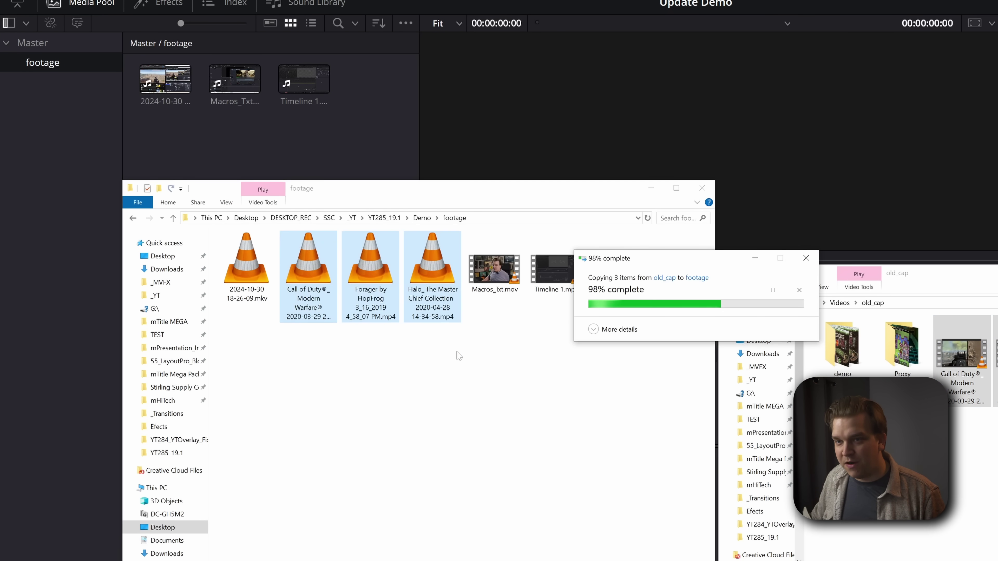
left_click(381, 138)
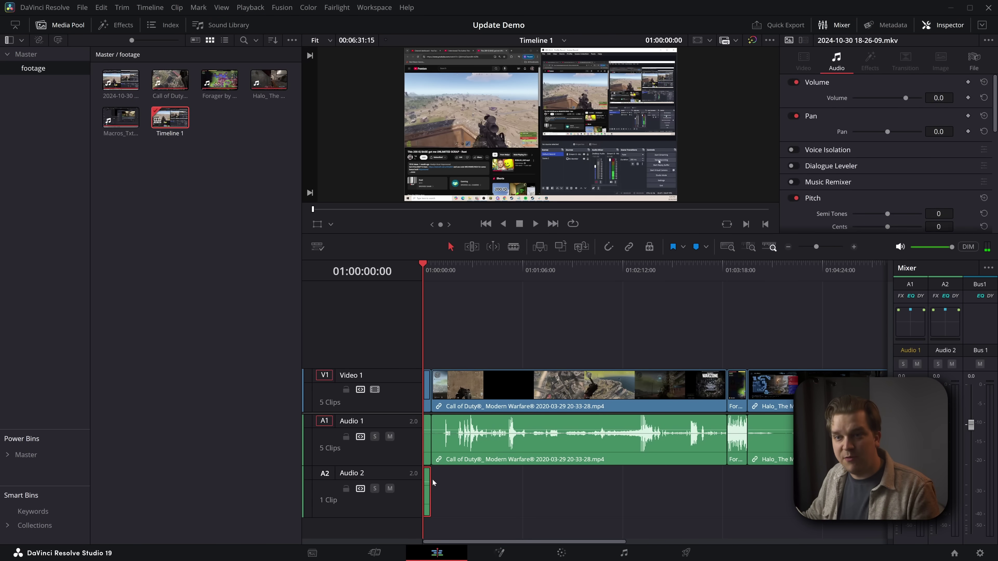
On the Media page, select Timeline 1 and inspect its right-click Timelines submenu
left_click(467, 315)
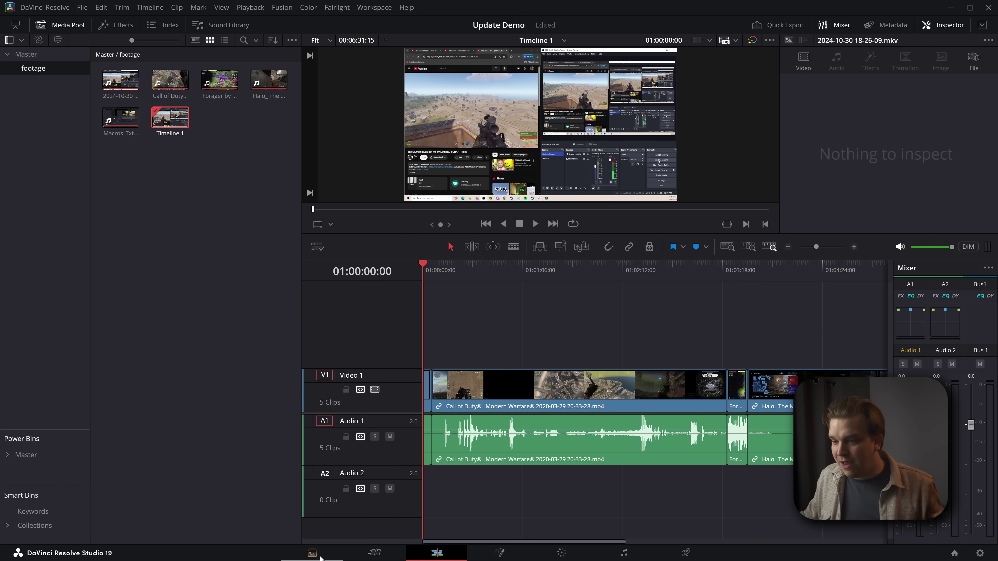
left_click(312, 553)
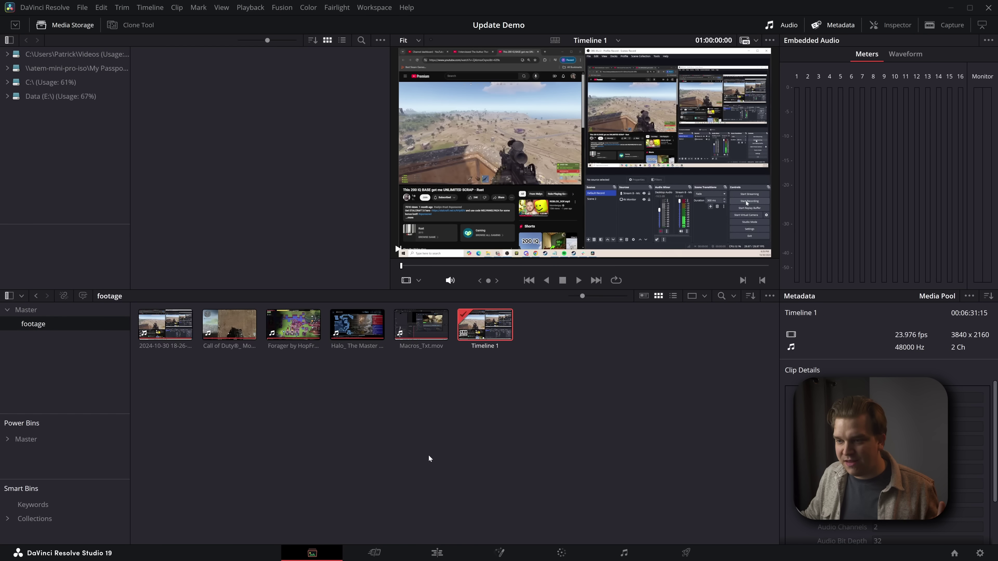
left_click(425, 431)
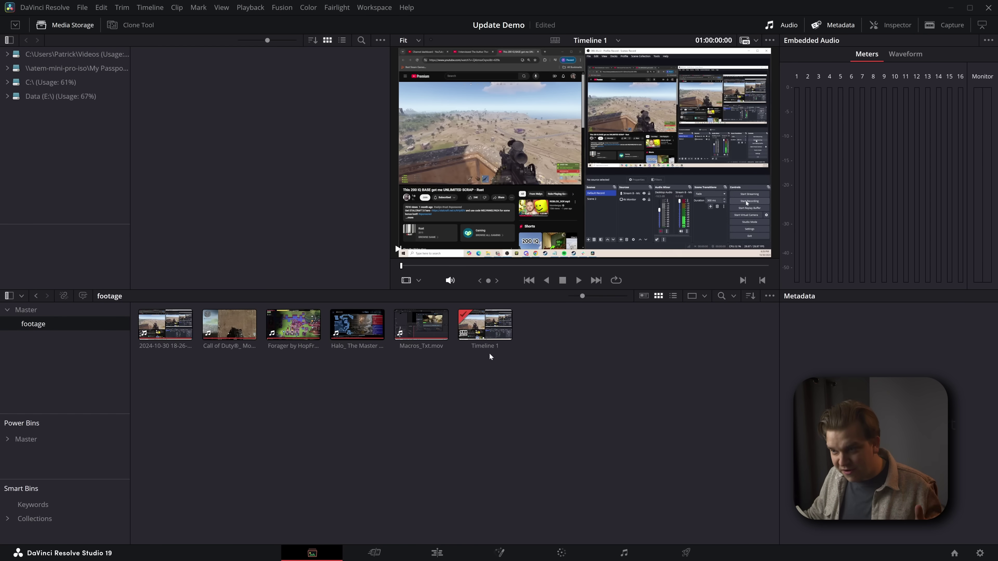
left_click(493, 329)
right_click(492, 329)
mouse_move(523, 339)
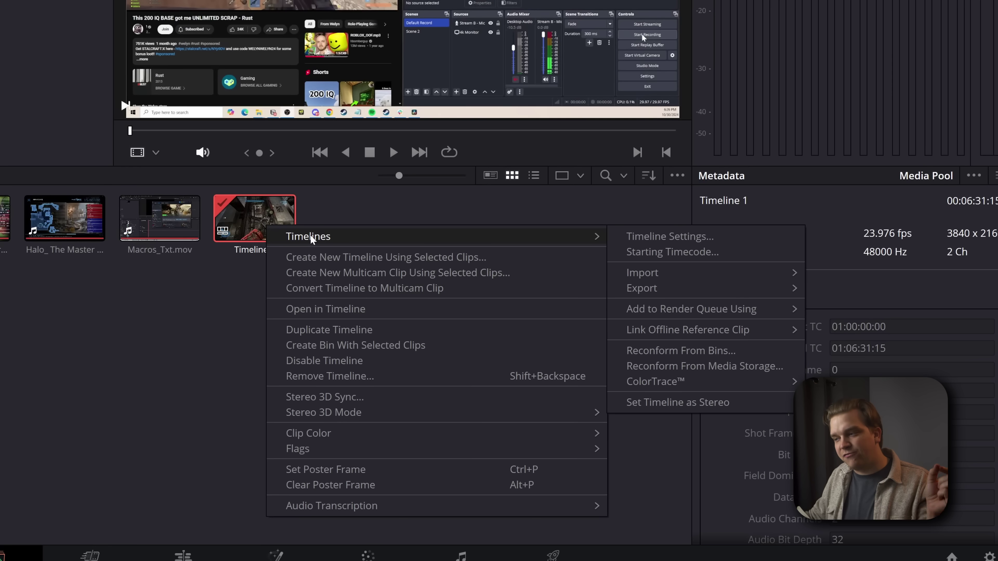
mouse_move(715, 319)
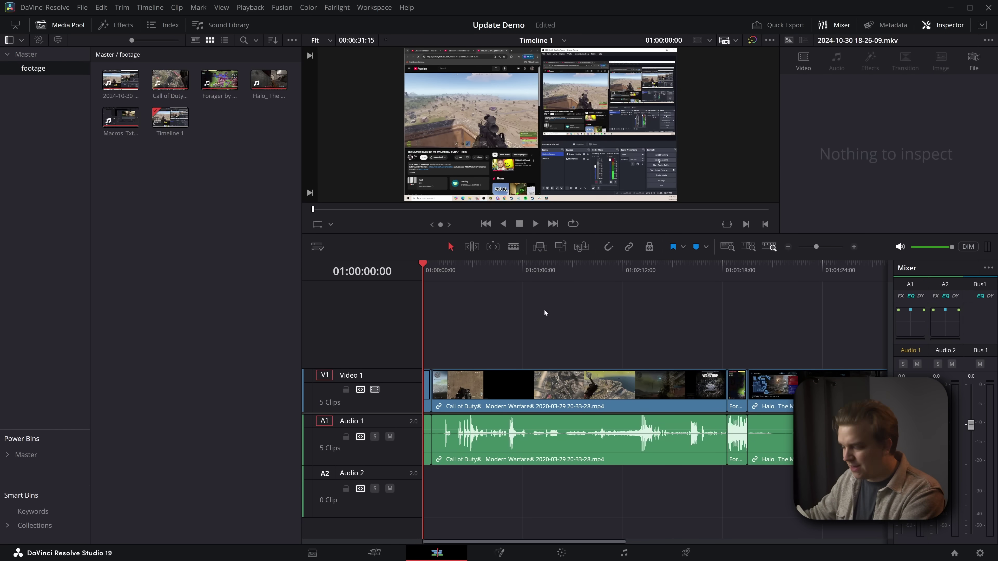
Ripple-delete the Call of Duty clip from the start and add it back at the timeline end
left_click(737, 434)
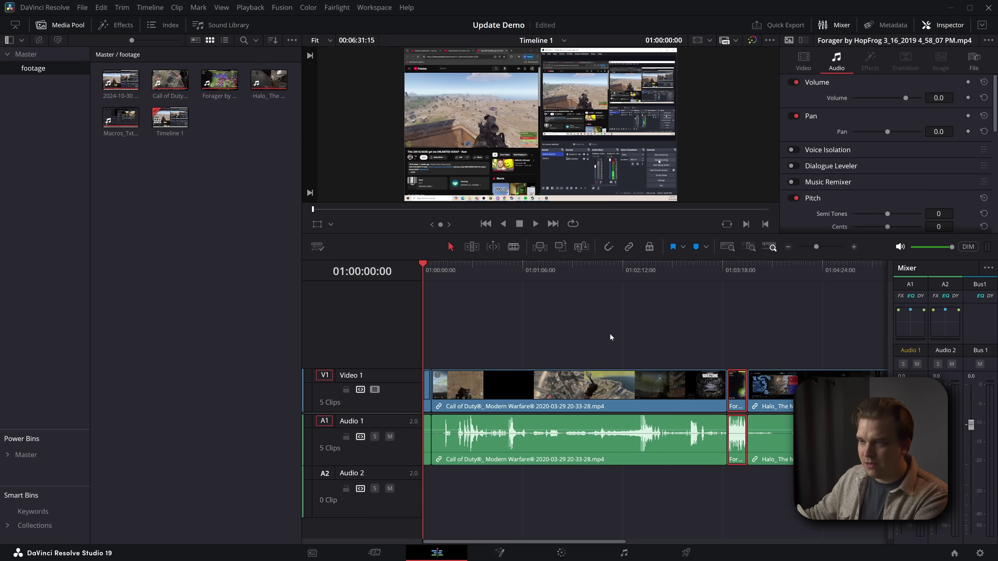
left_click(595, 441)
key("Delete")
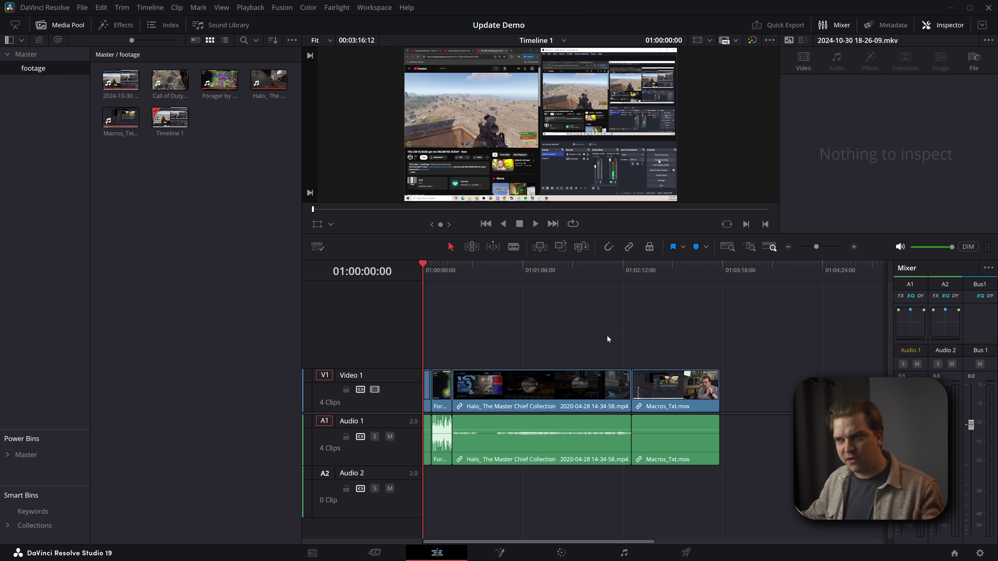
left_click_drag(171, 80, 674, 323)
Trim the new Call of Duty clip to a short piece, undo the stray Halo cuts, and zoom in
left_click(631, 271)
key("shift+[")
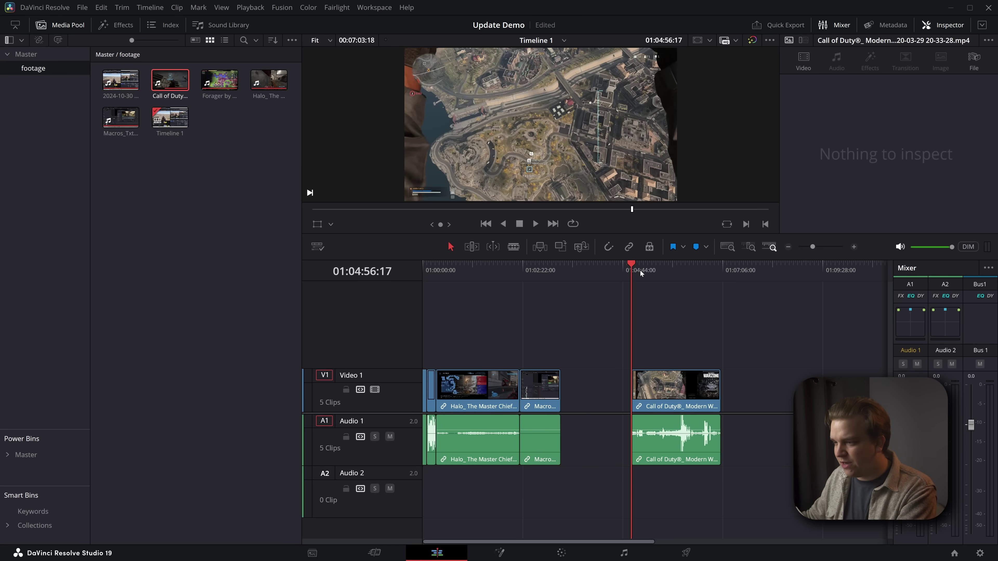
left_click(647, 271)
key("shift+]")
left_click(639, 389)
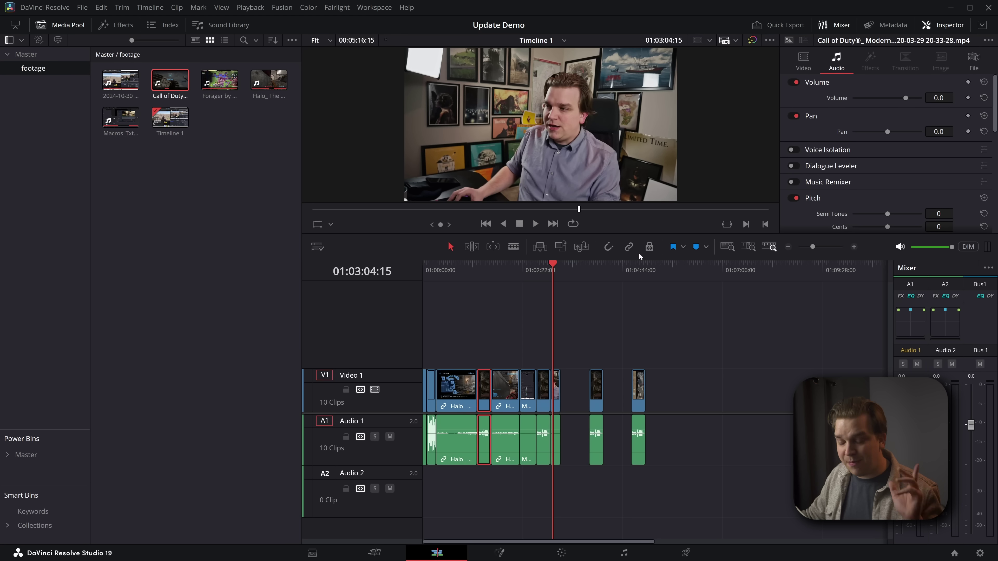
left_click(486, 289)
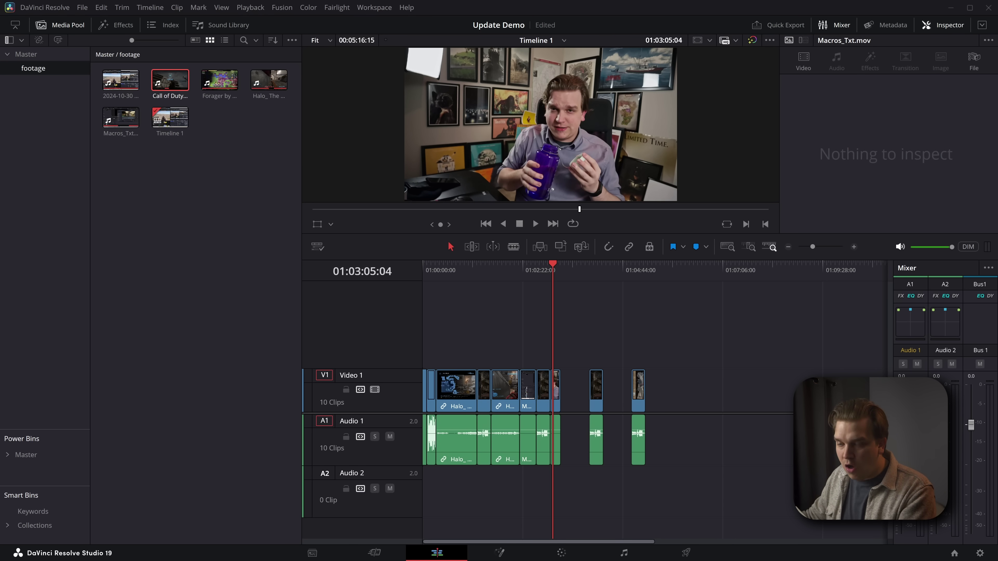
key("ctrl+z")
key("ctrl+z")
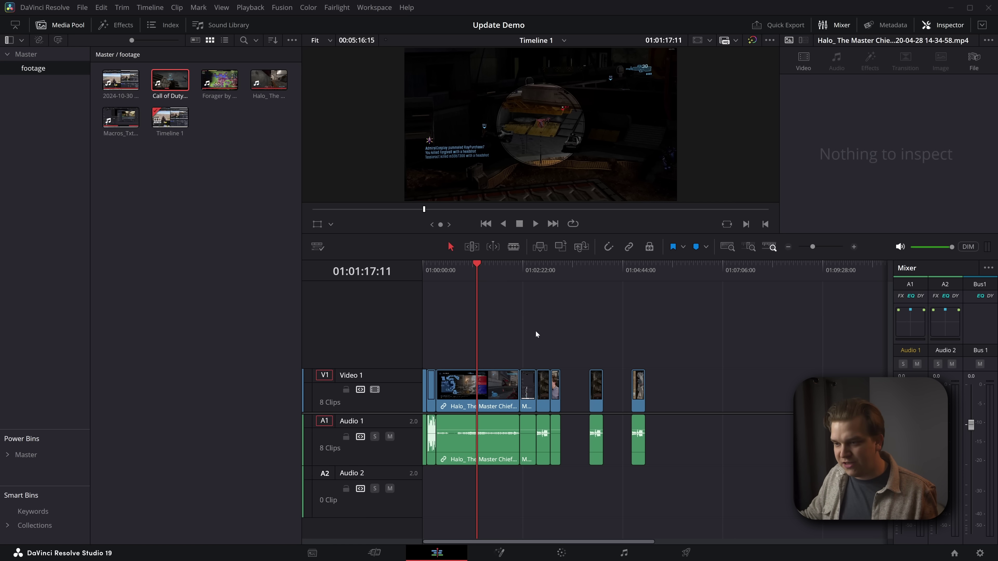
key("ctrl+equal")
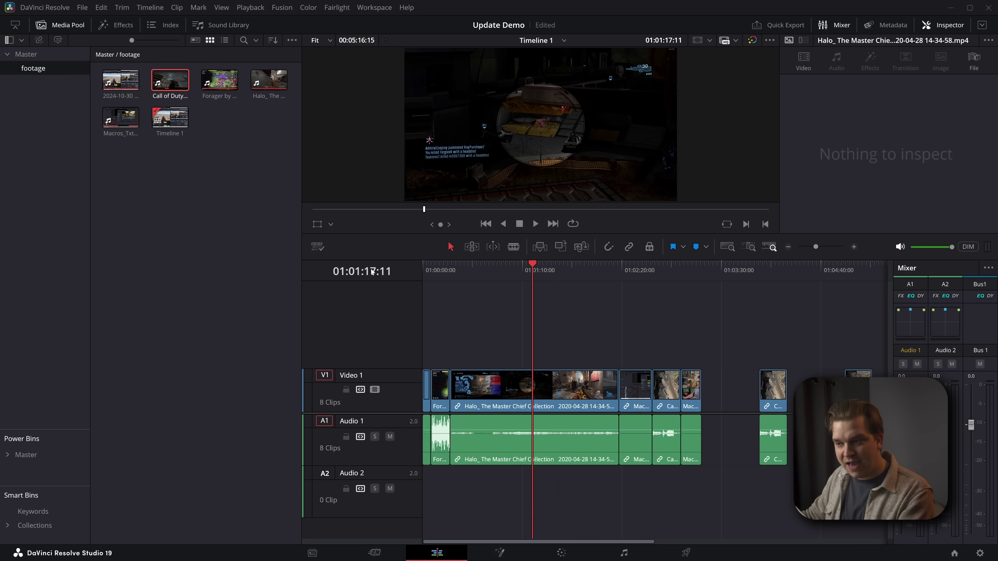
Turn on Fixed Playhead in the timeline view options and scroll the timeline to test it
left_click(318, 247)
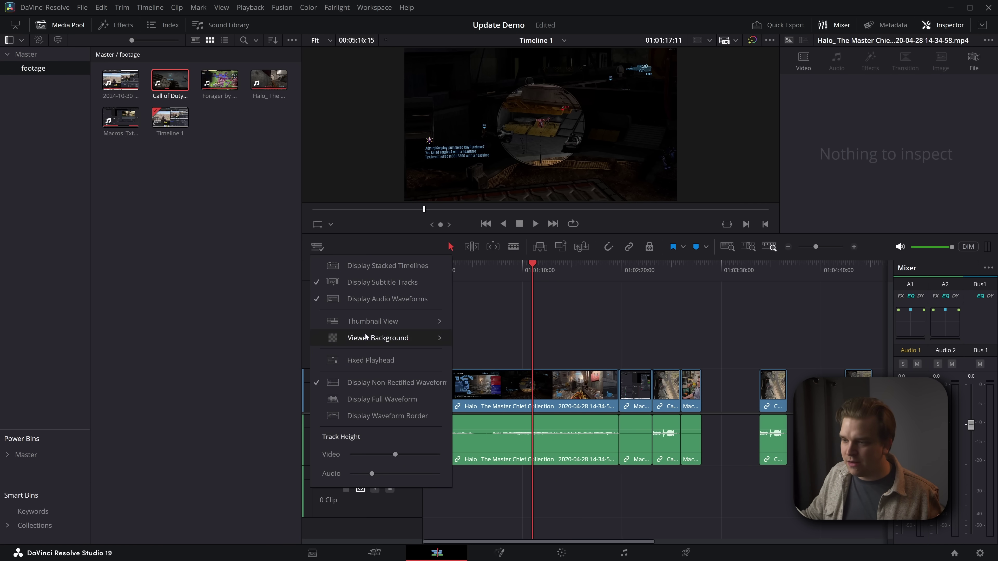
left_click(366, 360)
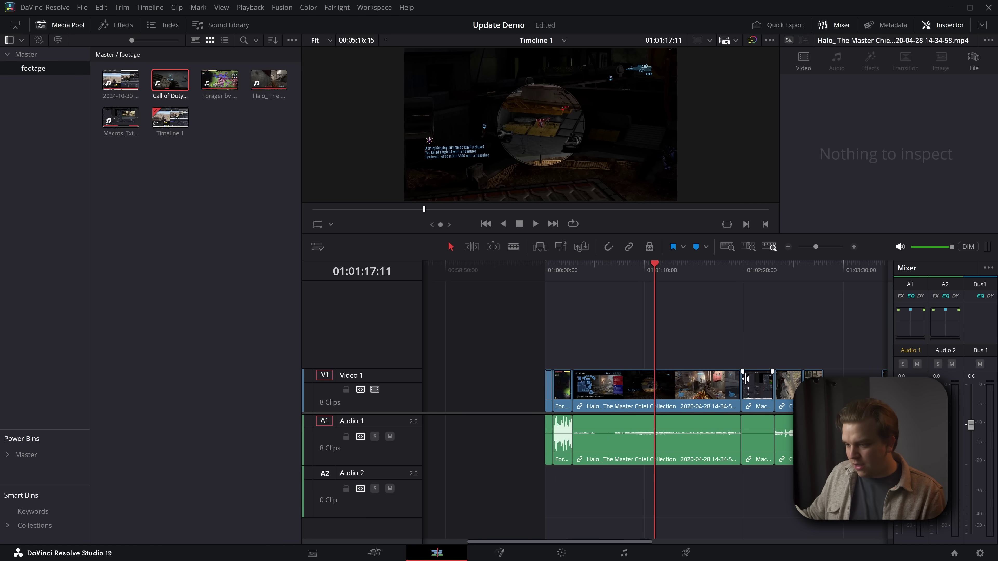
scroll(738, 319, "right", 10)
scroll(729, 334, "up", 3)
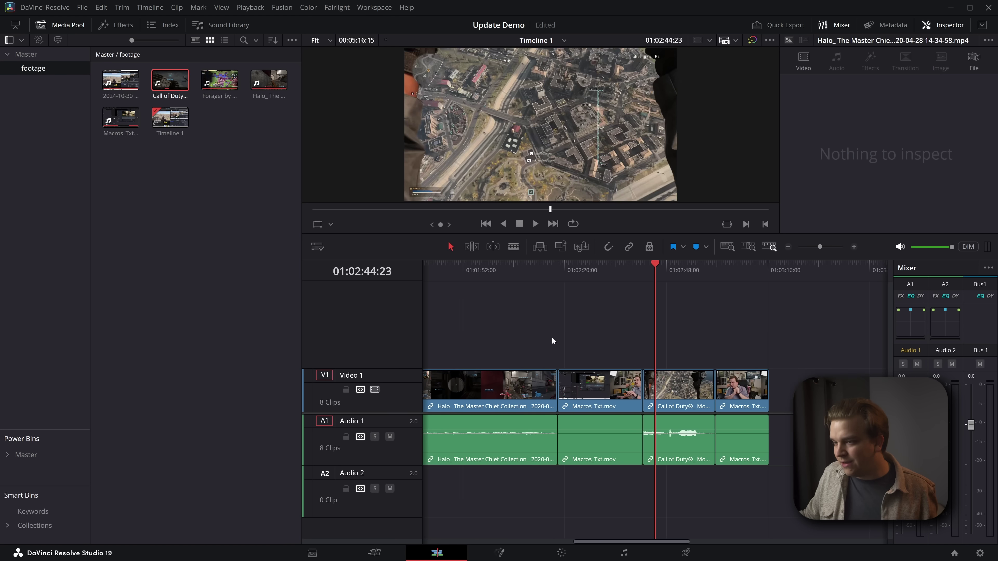
scroll(749, 347, "left", 3)
scroll(739, 354, "right", 8)
scroll(715, 354, "left", 4)
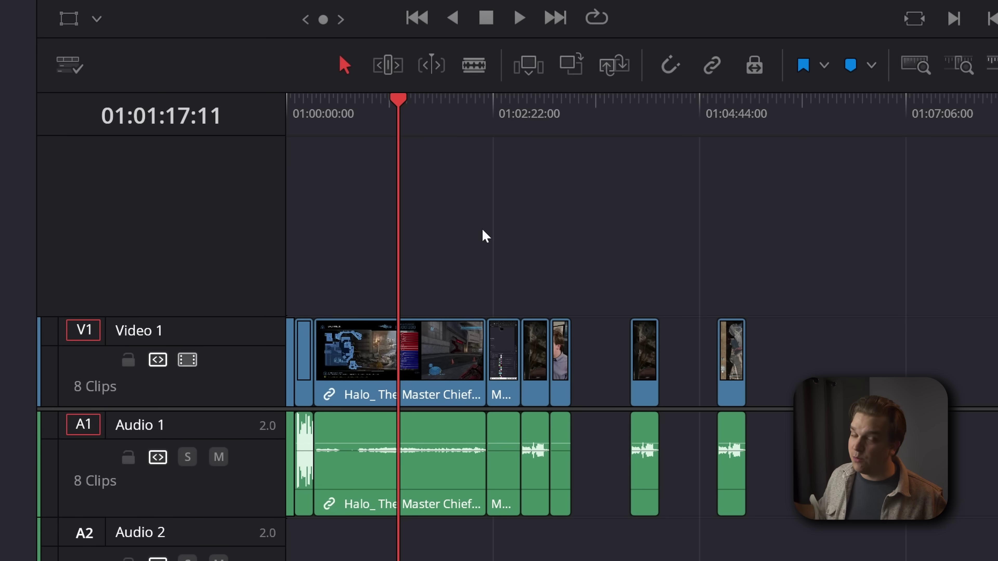
scroll(509, 329, "up", 5)
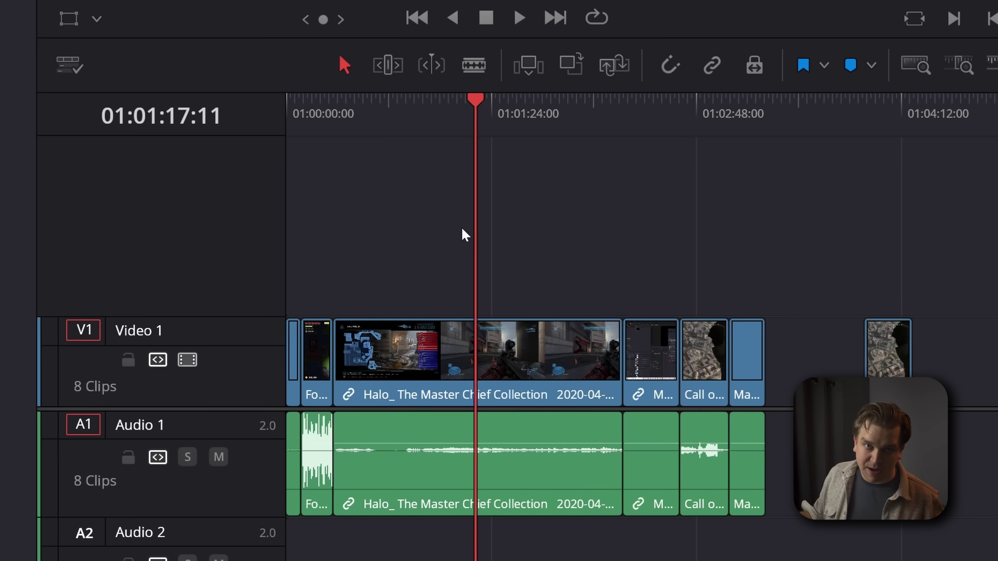
Re-enable the fixed playhead and scroll the clips beneath the centred playhead
left_click(75, 70)
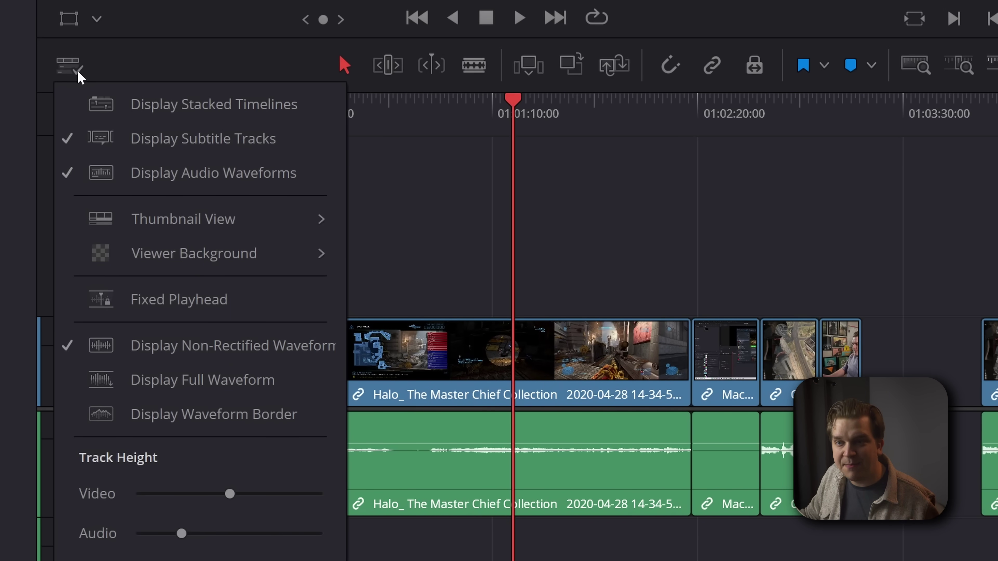
left_click(169, 301)
scroll(837, 251, "down", 5)
scroll(825, 238, "up", 3)
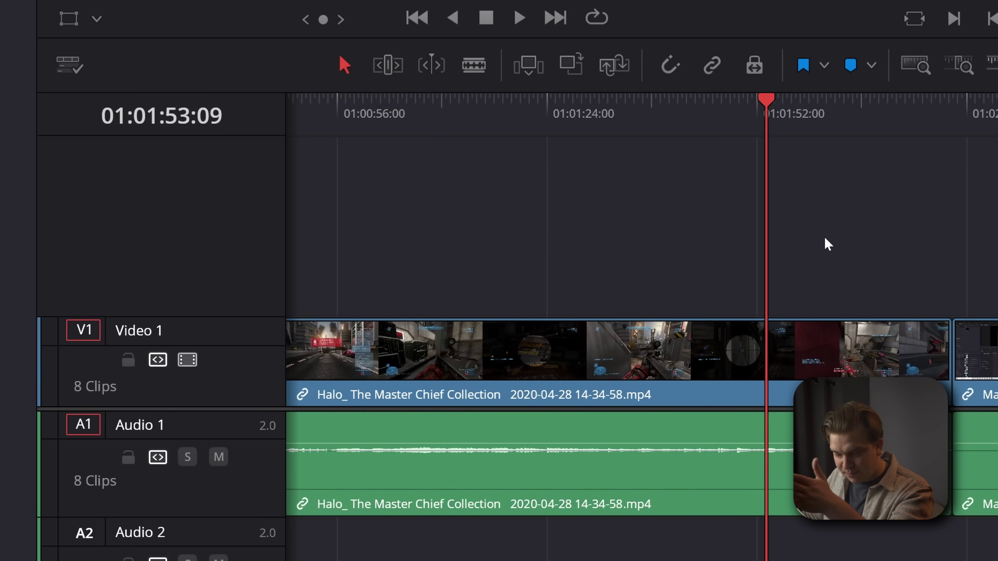
scroll(827, 243, "right", 5)
scroll(755, 260, "left", 7)
scroll(845, 283, "right", 3)
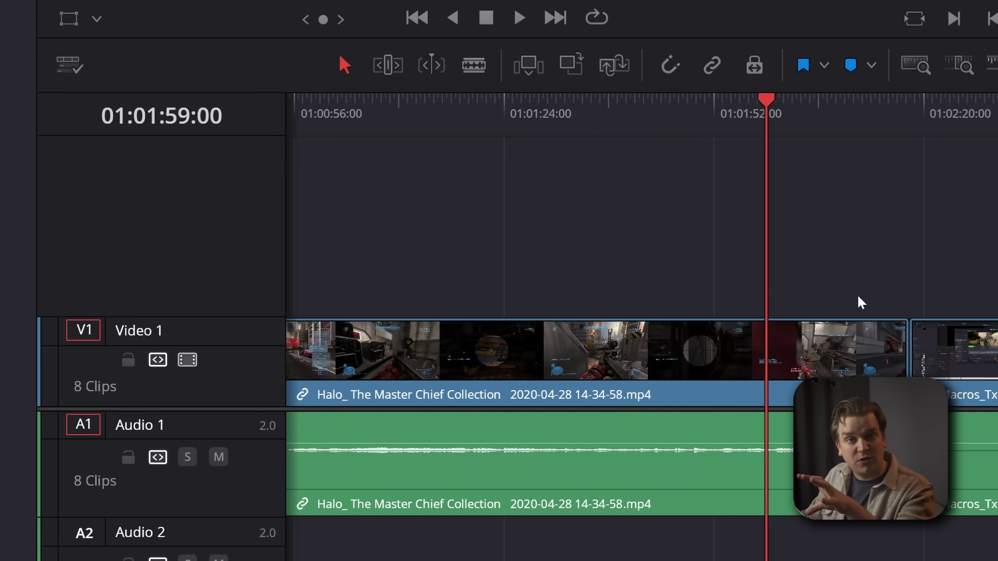
scroll(858, 303, "right", 4)
scroll(729, 319, "left", 4)
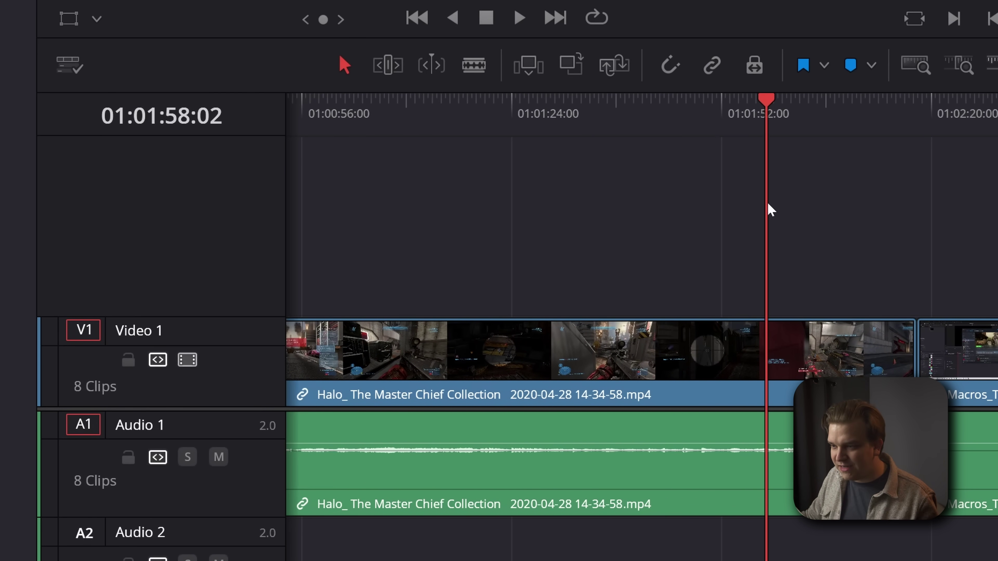
left_click(770, 100)
scroll(684, 118, "right", 6)
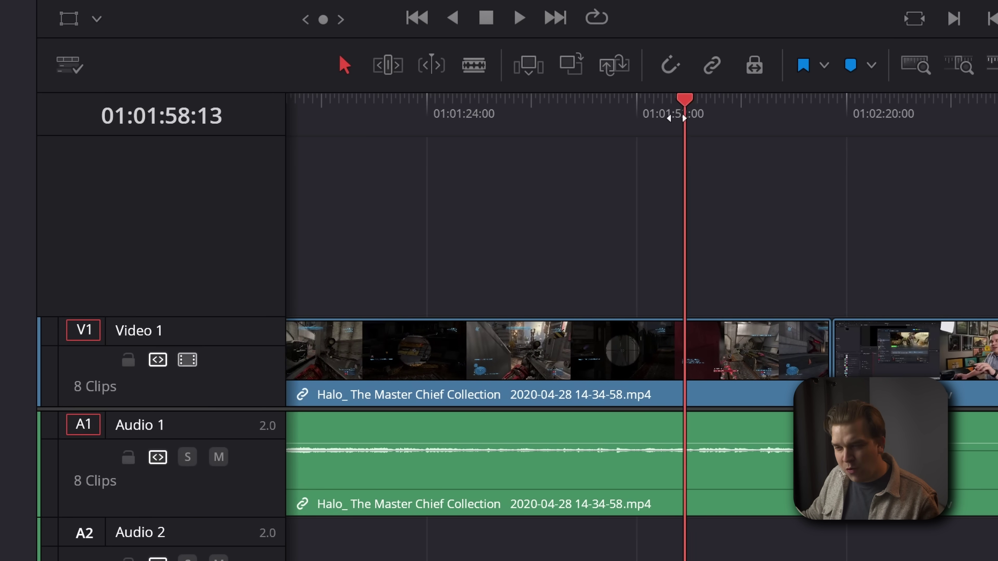
scroll(505, 127, "left", 10)
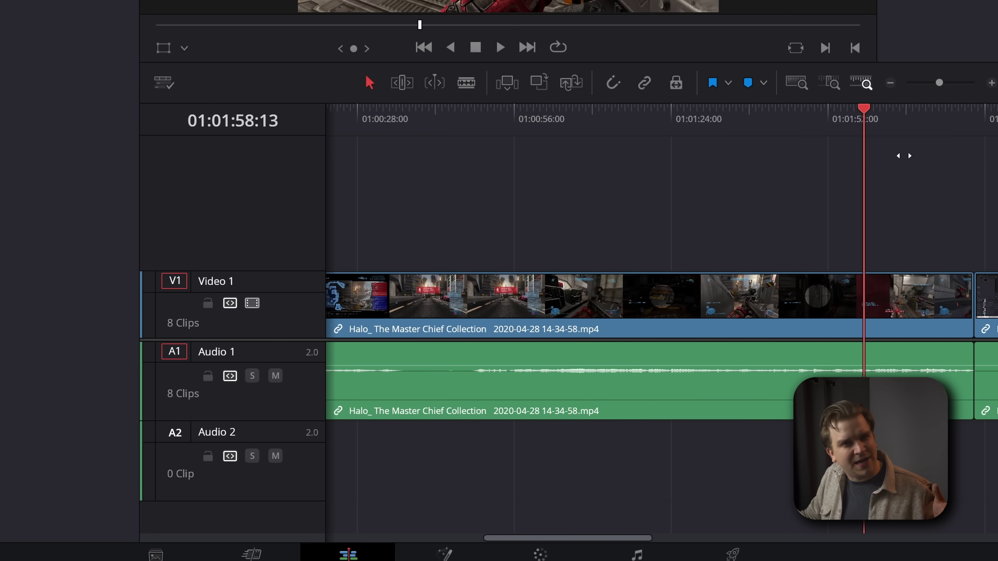
scroll(922, 158, "right", 10)
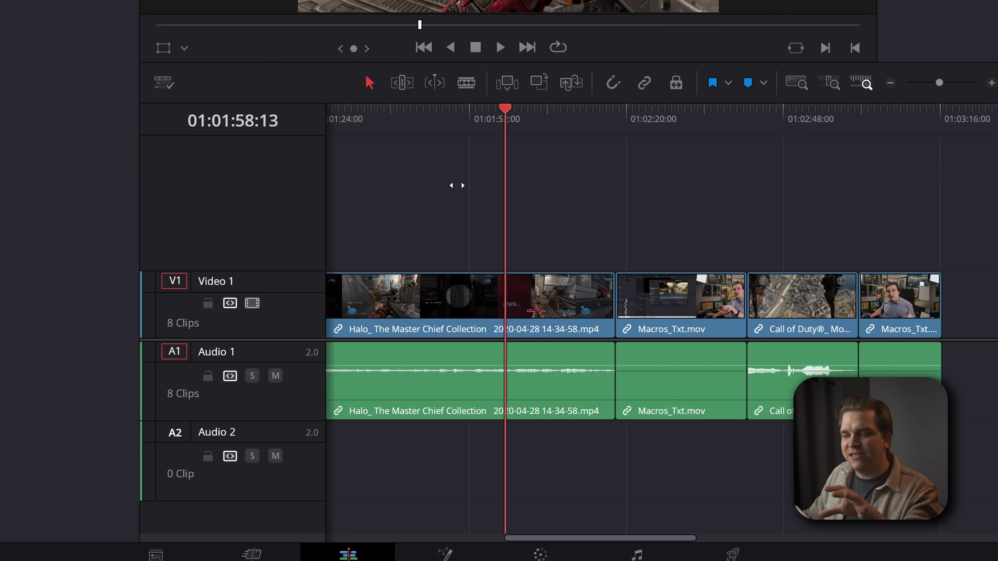
scroll(535, 198, "up", 1)
Play and stop the timeline to watch clips slide under the fixed playhead
key("space")
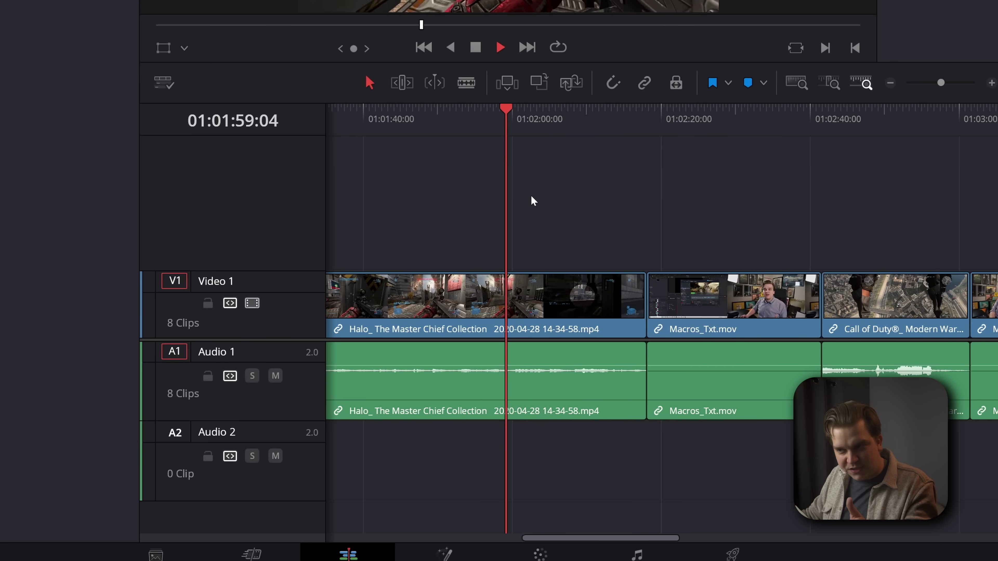
key("space")
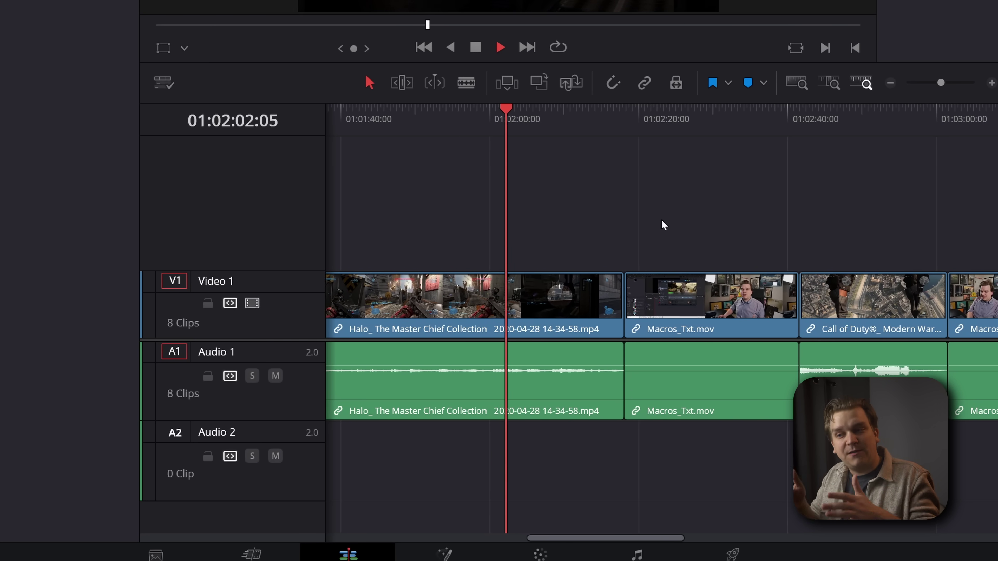
scroll(597, 219, "up", 5)
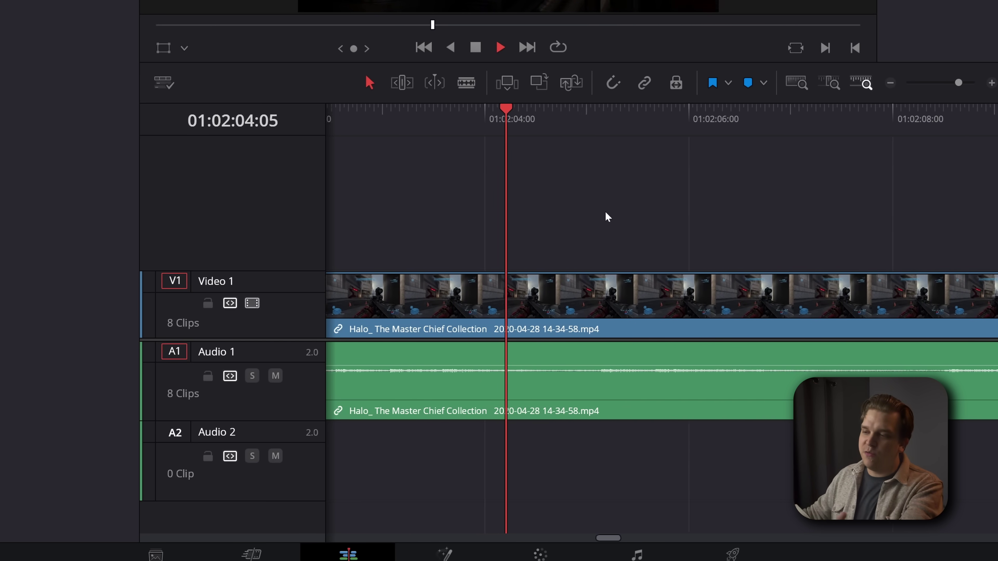
scroll(605, 211, "down", 4)
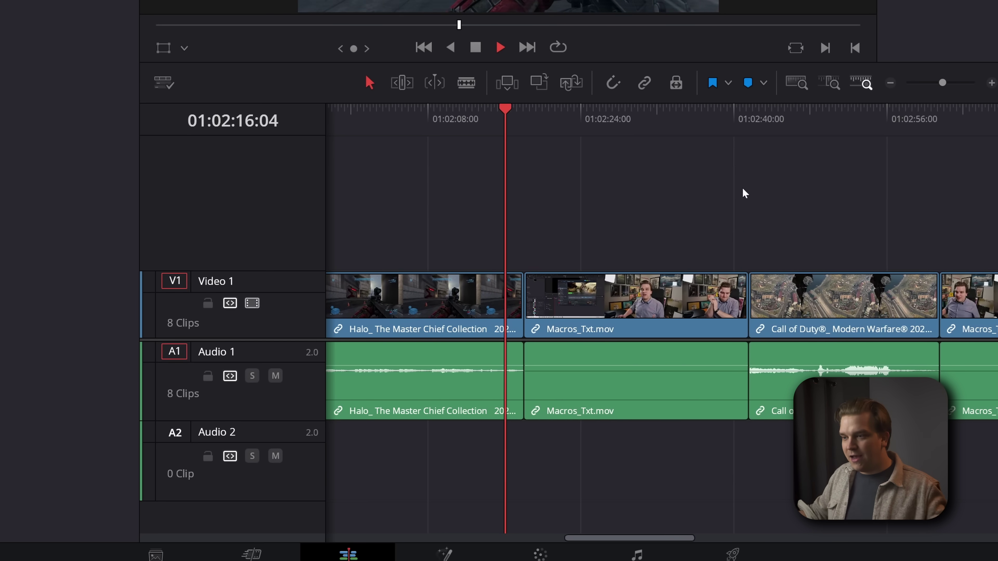
key("space")
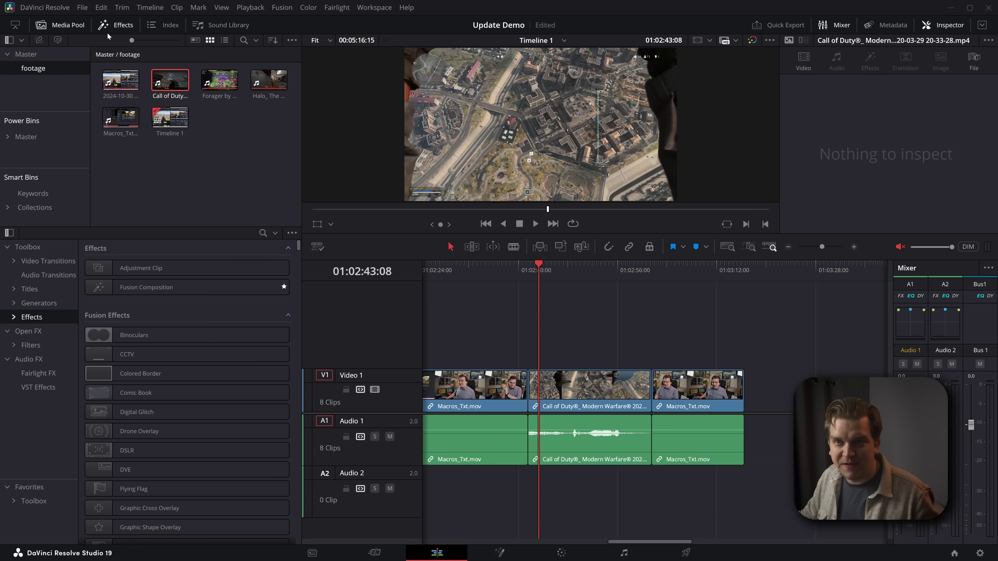
left_click(113, 25)
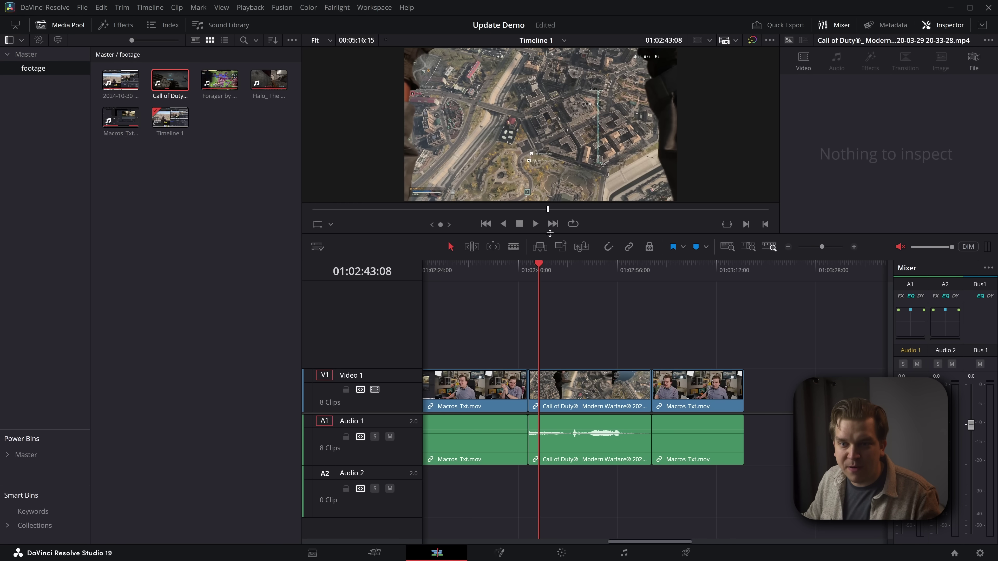
Drag the Binoculars Fusion effect onto the short Call of Duty clip and preview it
left_click(114, 24)
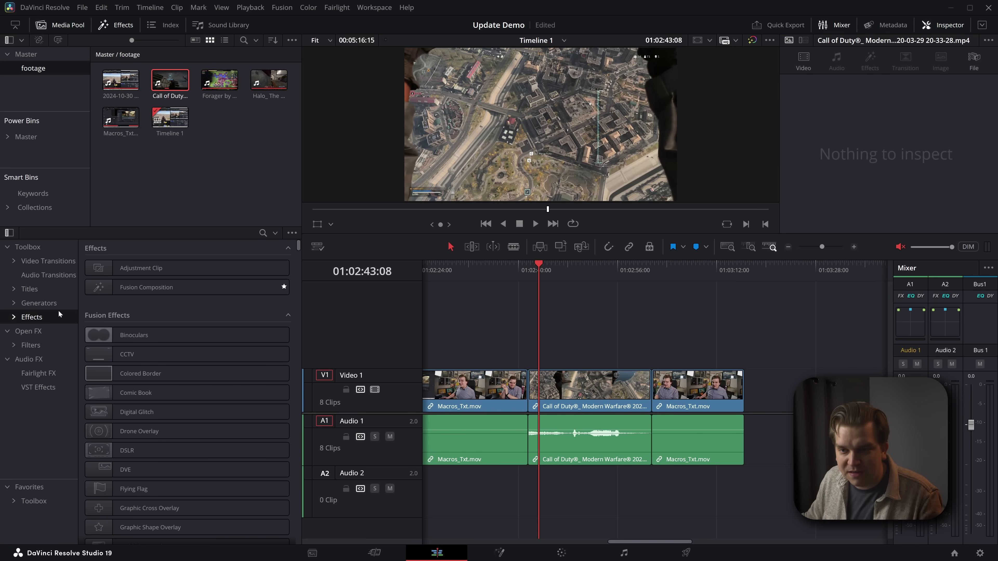
left_click_drag(151, 335, 589, 387)
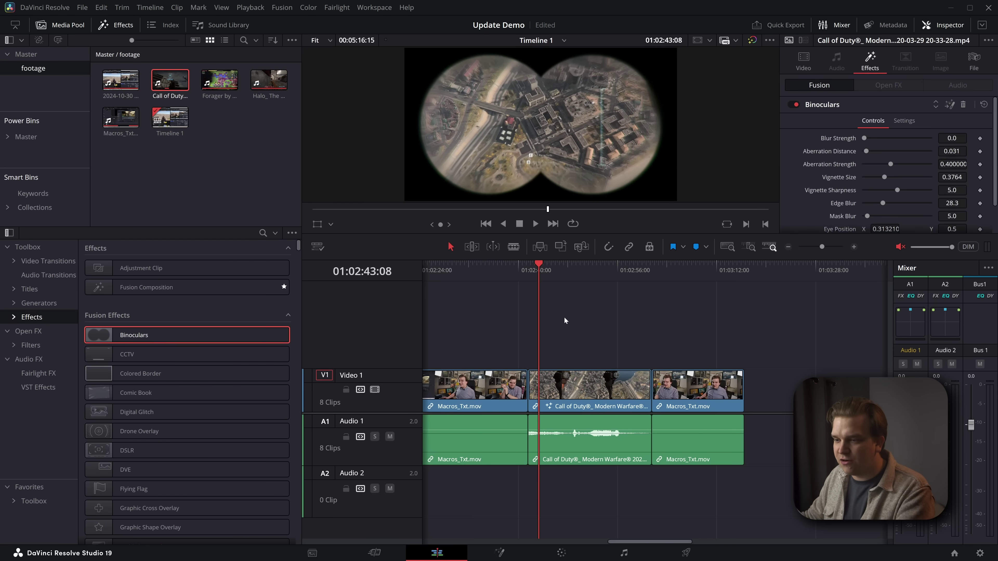
key("ctrl+equal")
key("space")
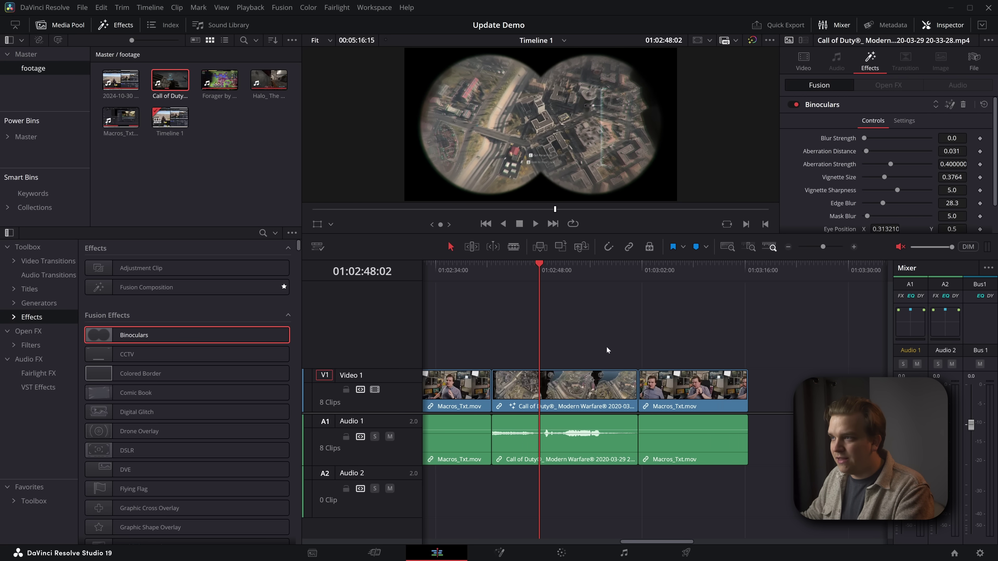
key("ctrl+minus")
key("ctrl+minus")
Set Playback > Render Cache to Smart and view the clip's Render Cache Fusion Effect option
key("j")
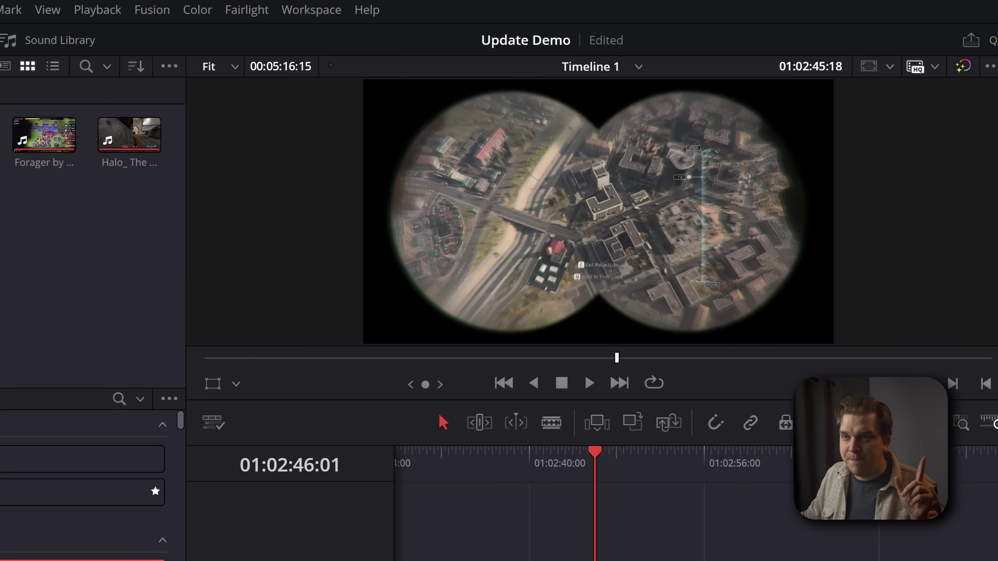
key("space")
left_click(94, 10)
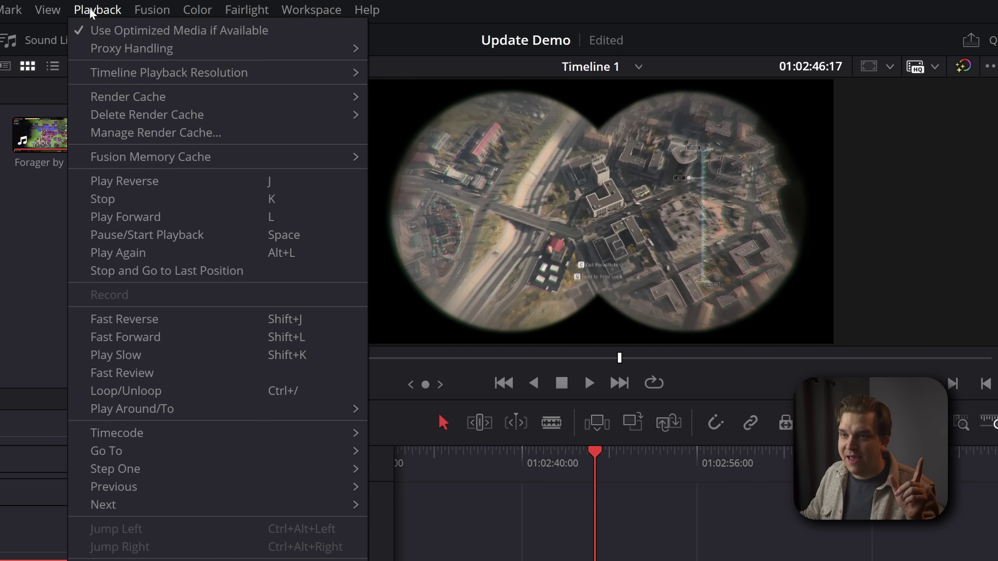
mouse_move(299, 97)
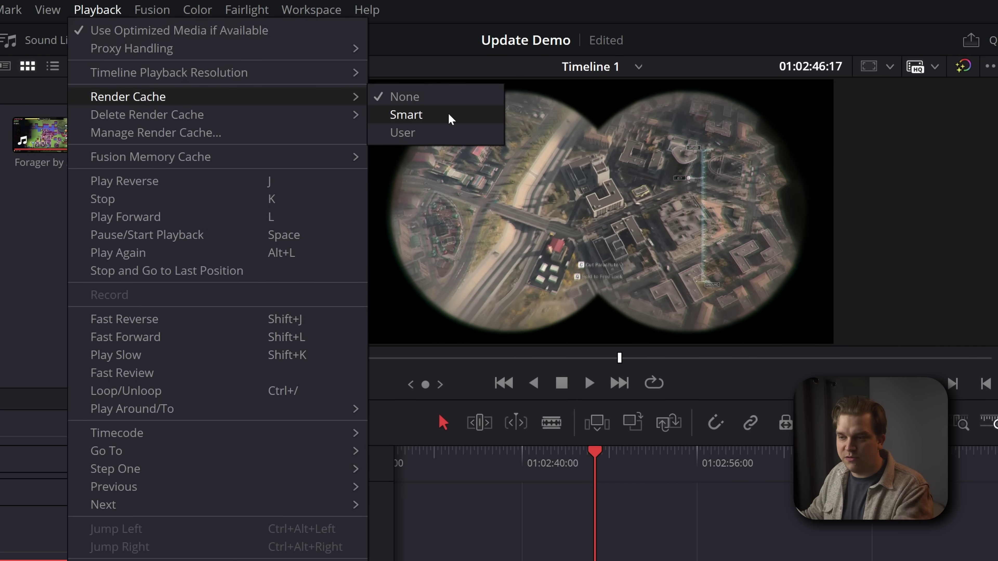
left_click(449, 113)
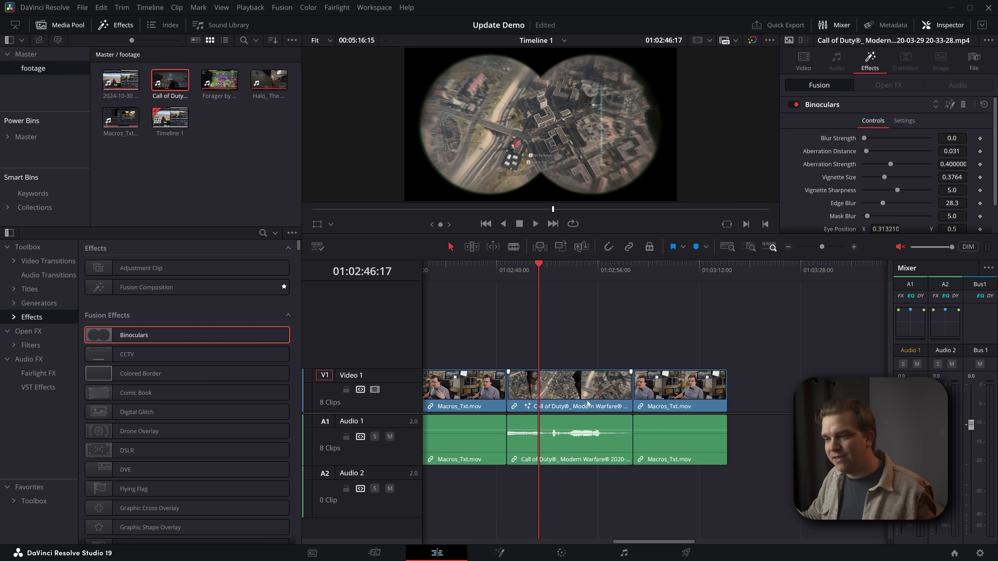
key("ctrl+equal")
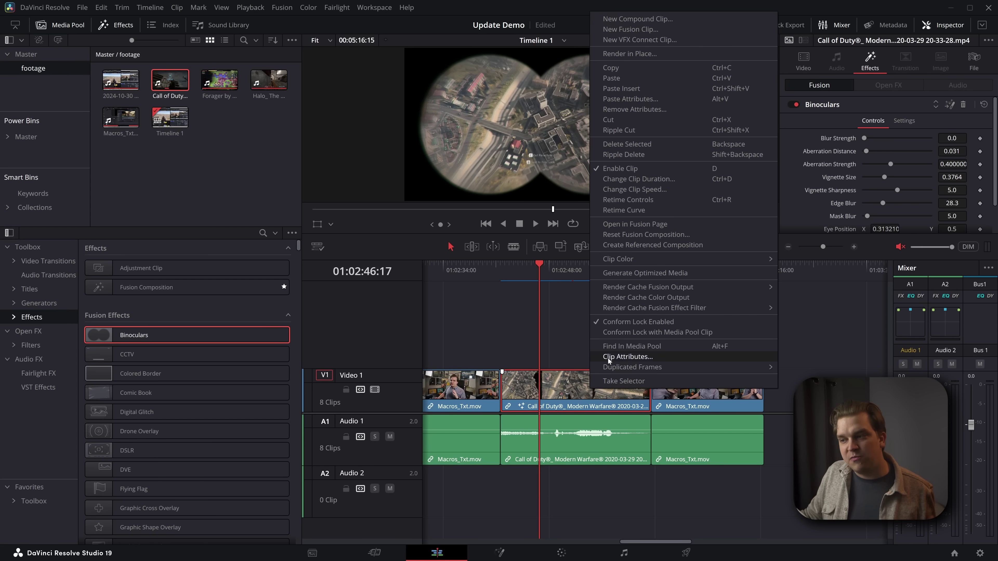
mouse_move(676, 307)
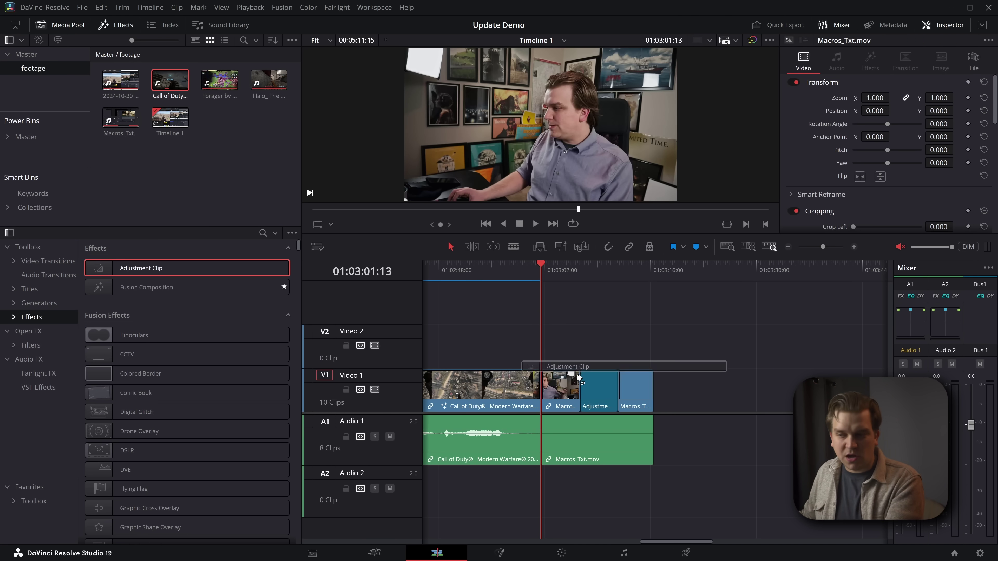
Place an Adjustment Clip on Video 2 above Macros_Txt and drop Binoculars onto it
left_click_drag(581, 377, 585, 346)
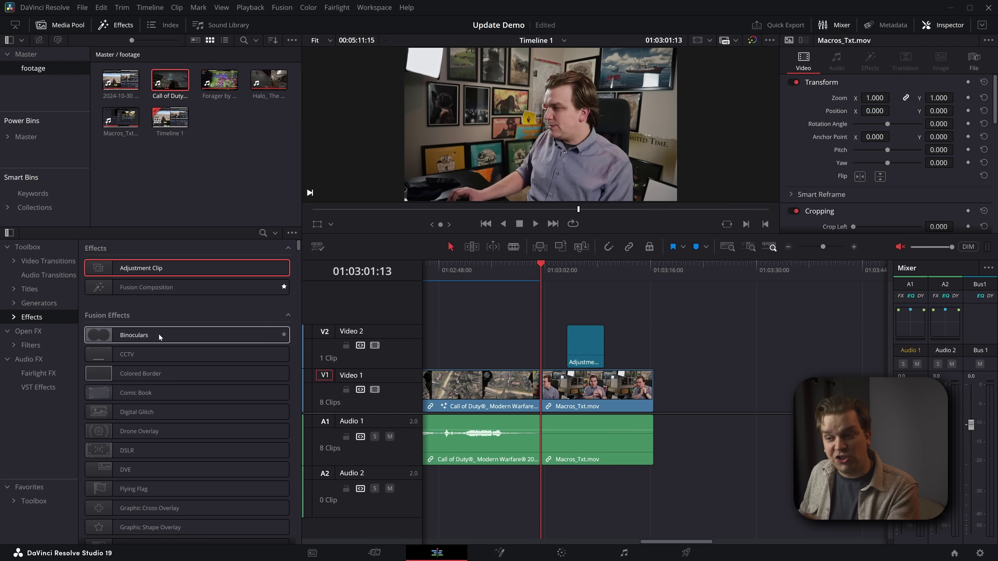
left_click_drag(161, 335, 585, 346)
scroll(565, 270, "down", 10)
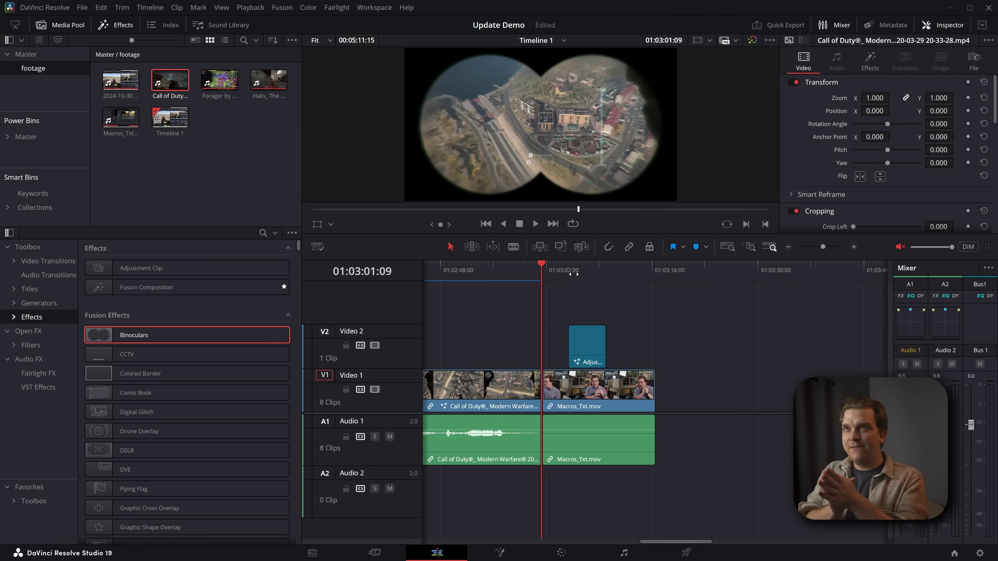
Select the adjustment clip and review its Binoculars settings in the Inspector during playback
left_click(558, 332)
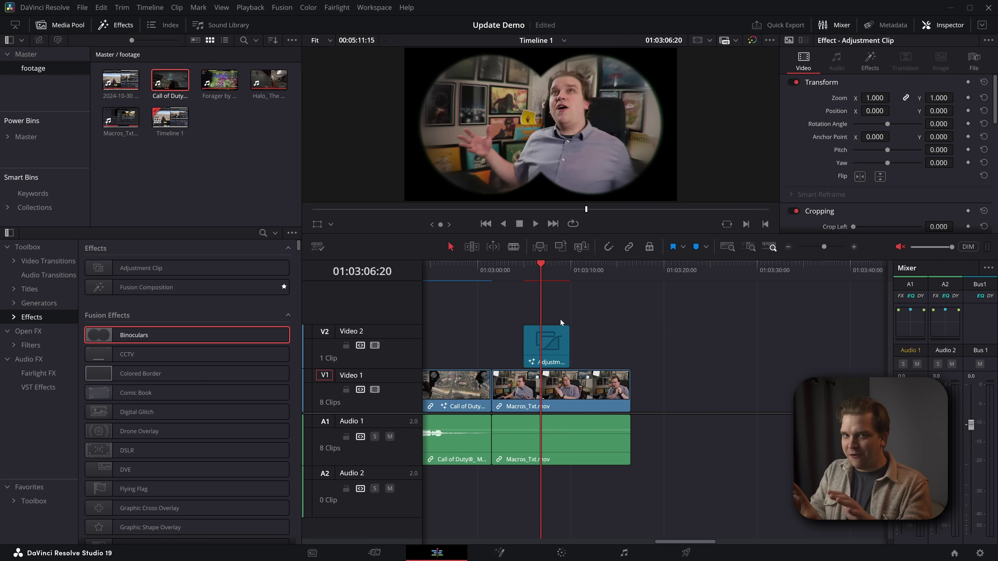
scroll(562, 318, "up", 5)
scroll(562, 318, "down", 3)
key("space")
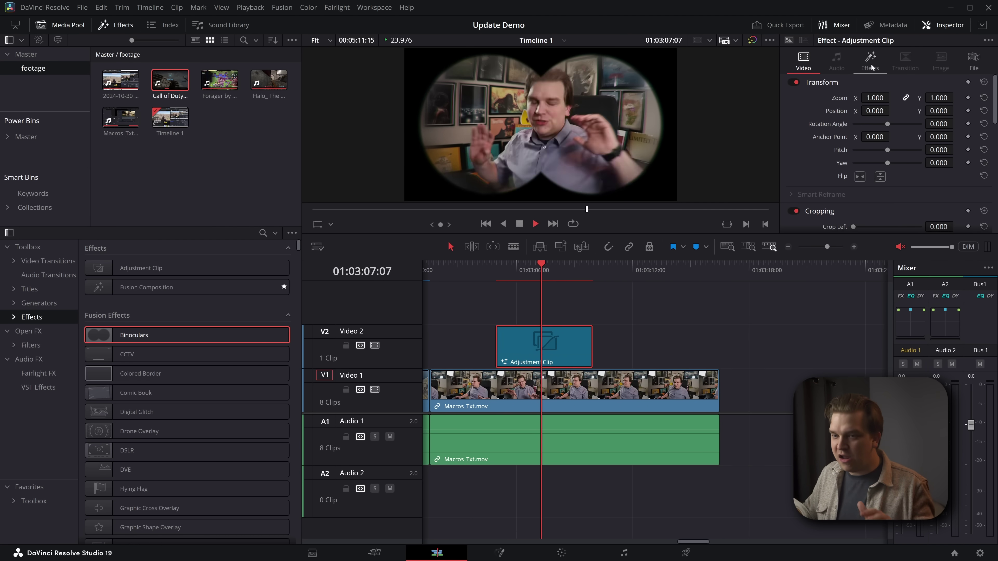
left_click(869, 62)
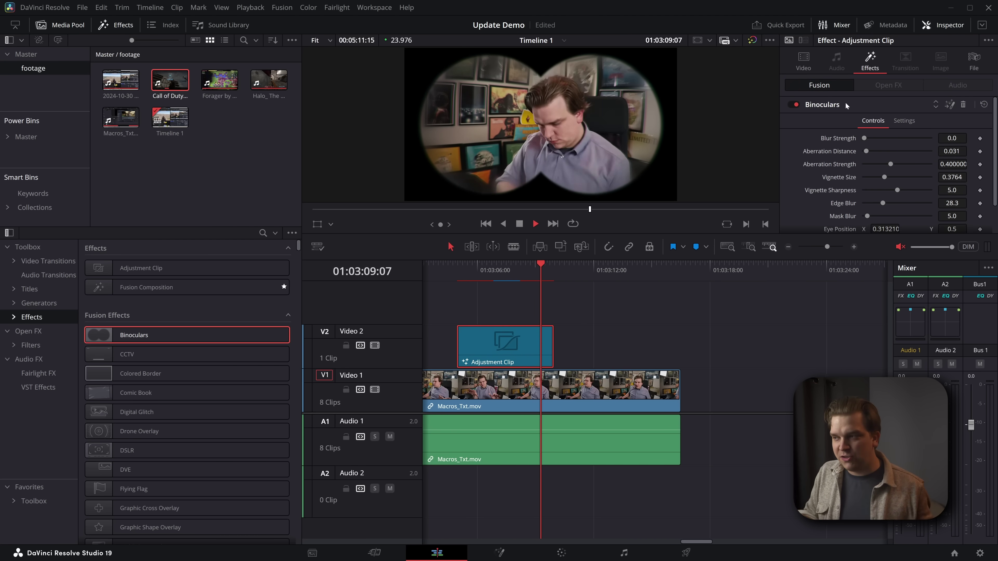
key("space")
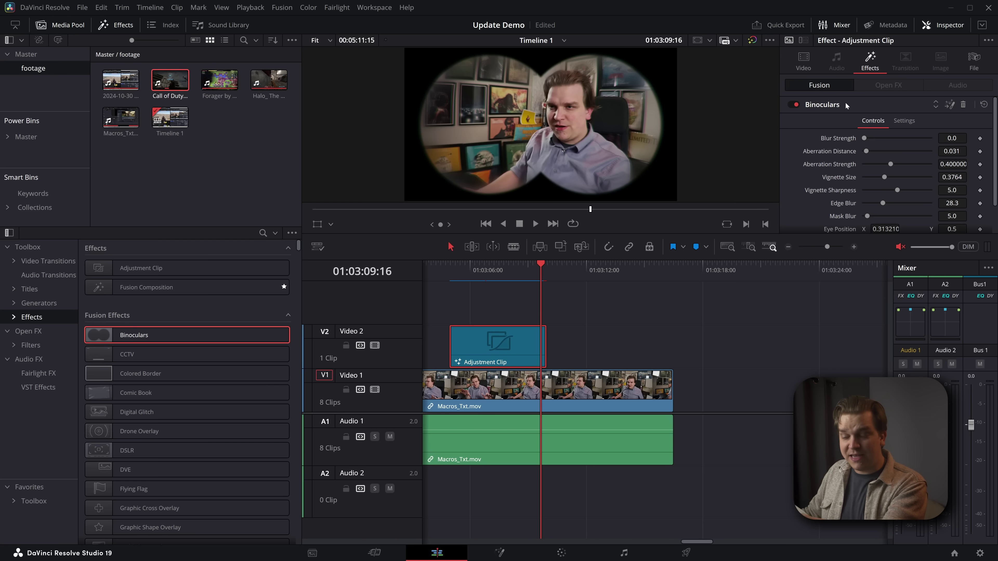
scroll(724, 311, "down", 3)
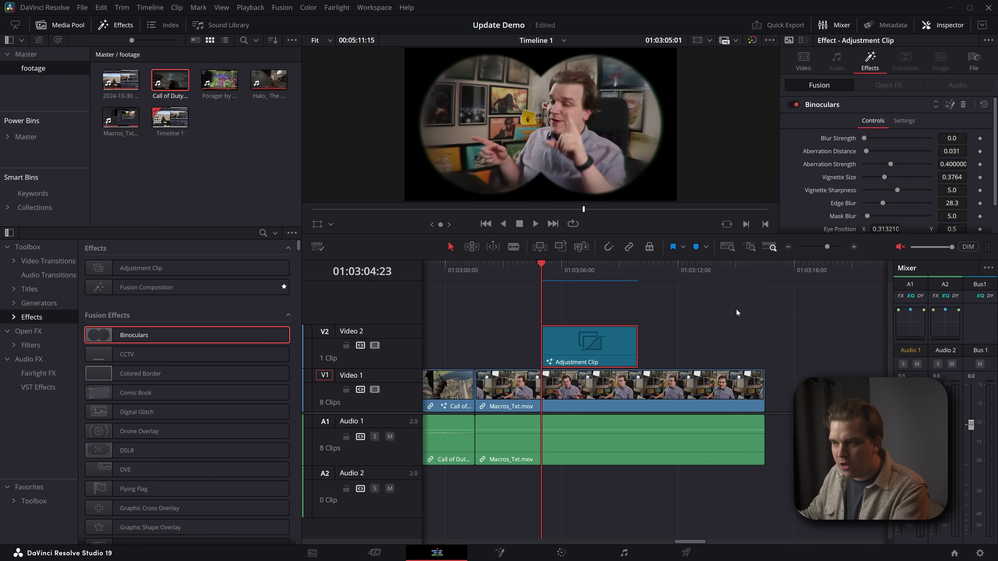
Turn off the fixed playhead and move the playhead back to 01:02:02:01
scroll(734, 309, "down", 3)
scroll(721, 329, "down", 1)
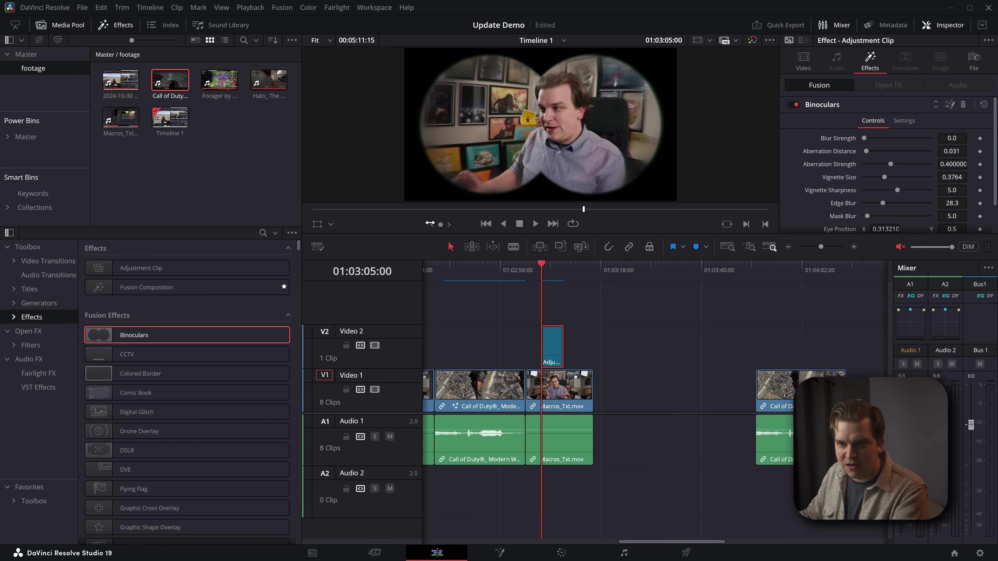
left_click(317, 246)
left_click(353, 362)
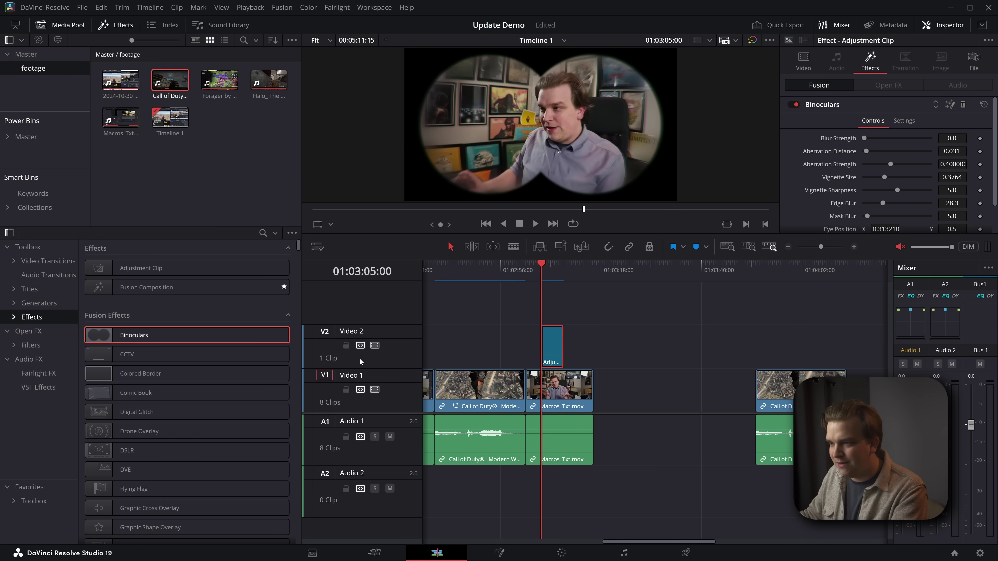
left_click_drag(494, 268, 467, 268)
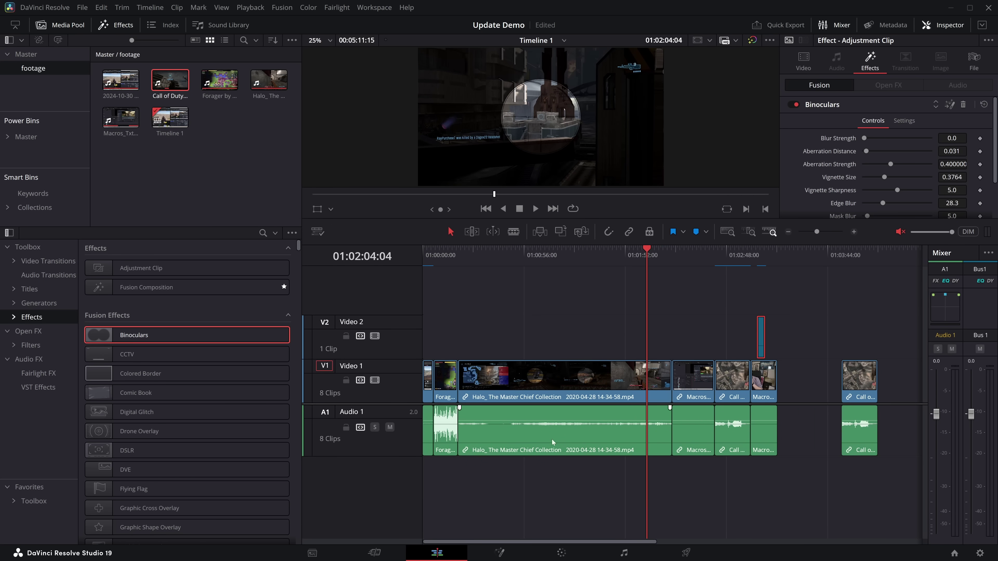
Move Halo and Macros audio to Audio 2, Call of Duty and Macro audio to Audio 3, and widen the mixer
left_click_drag(552, 442, 550, 494)
left_click_drag(697, 428, 702, 478)
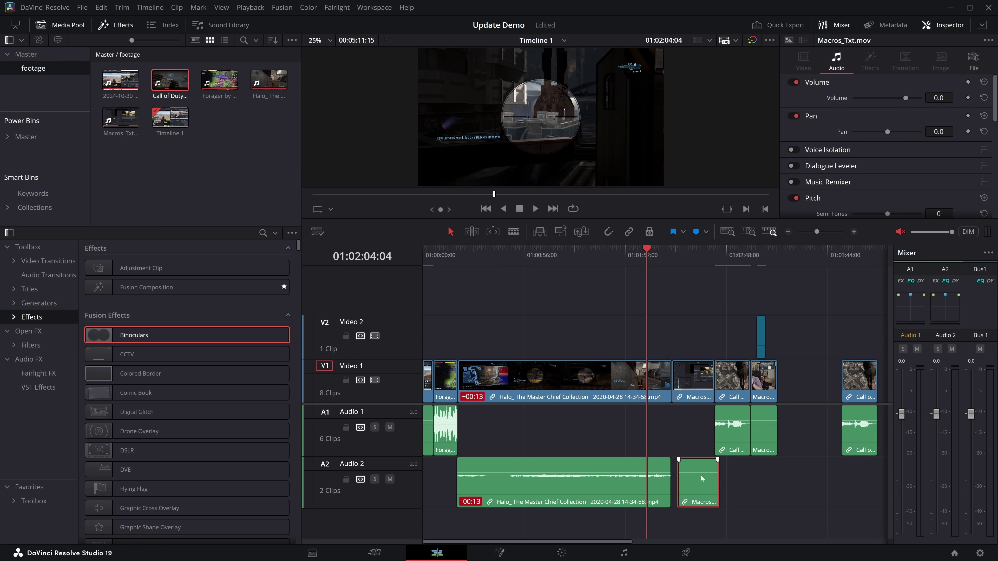
left_click_drag(732, 431, 739, 511)
left_click_drag(764, 420, 771, 531)
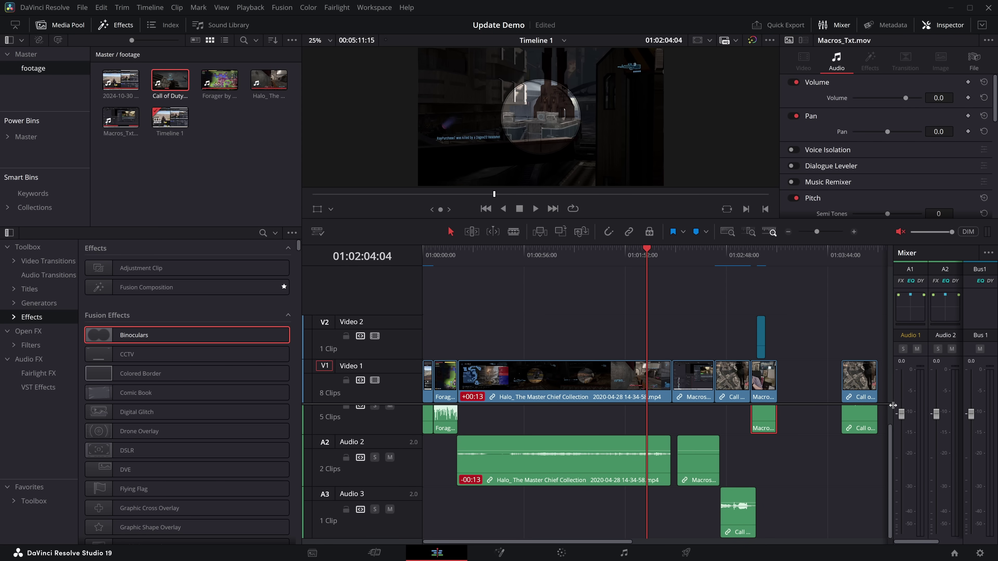
left_click_drag(893, 405, 858, 403)
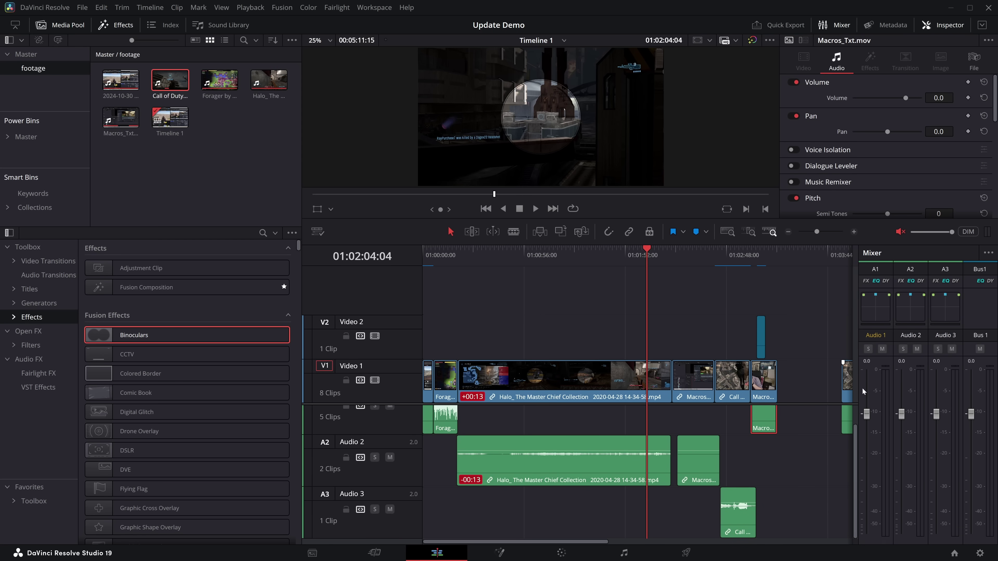
Inspect the Audio 1 pan controls, then close them
double_click(881, 315)
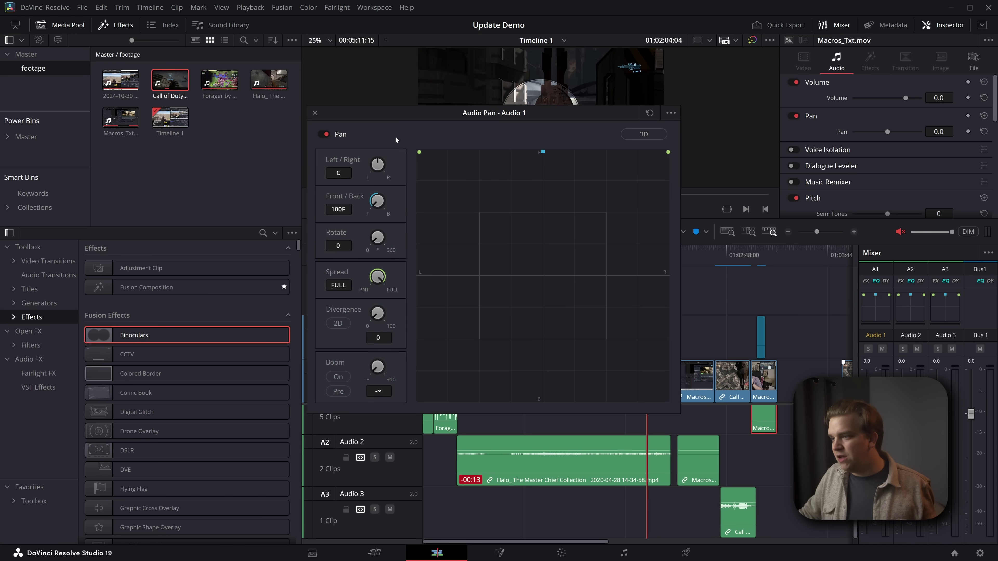
left_click_drag(489, 107, 489, 104)
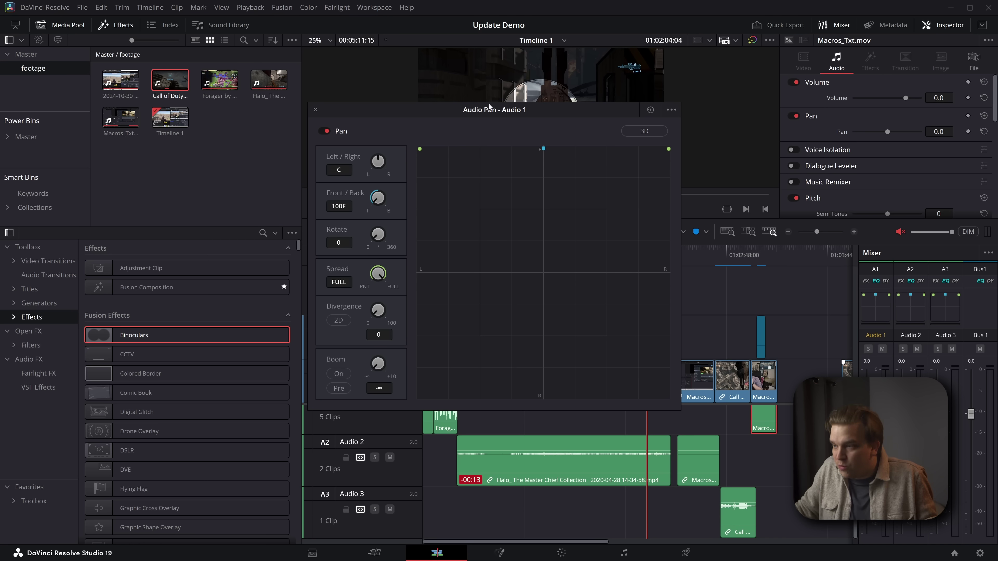
left_click(316, 110)
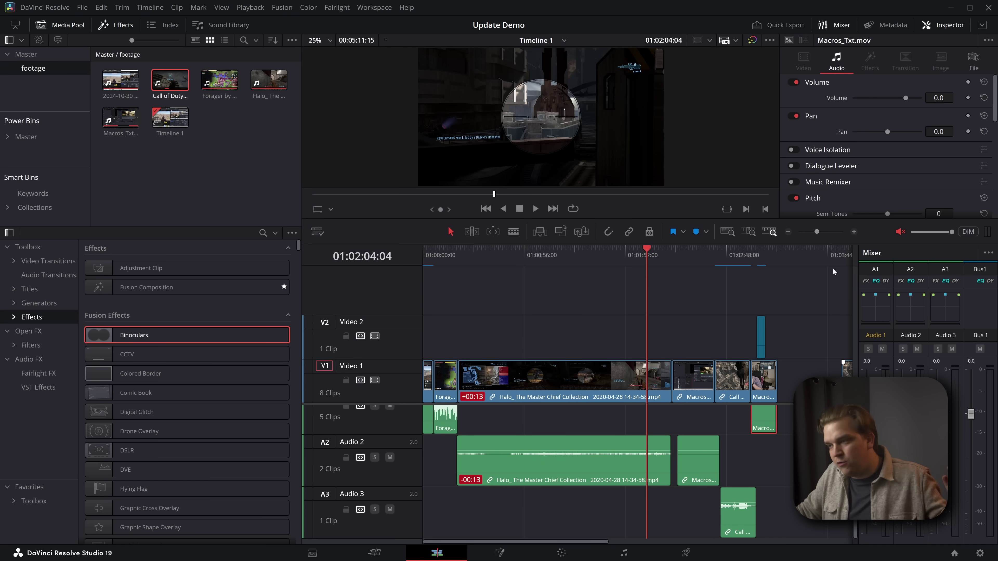
Check the Audio 1 EQ and dynamics windows, returning to the Audio 1 track's settings
left_click(875, 281)
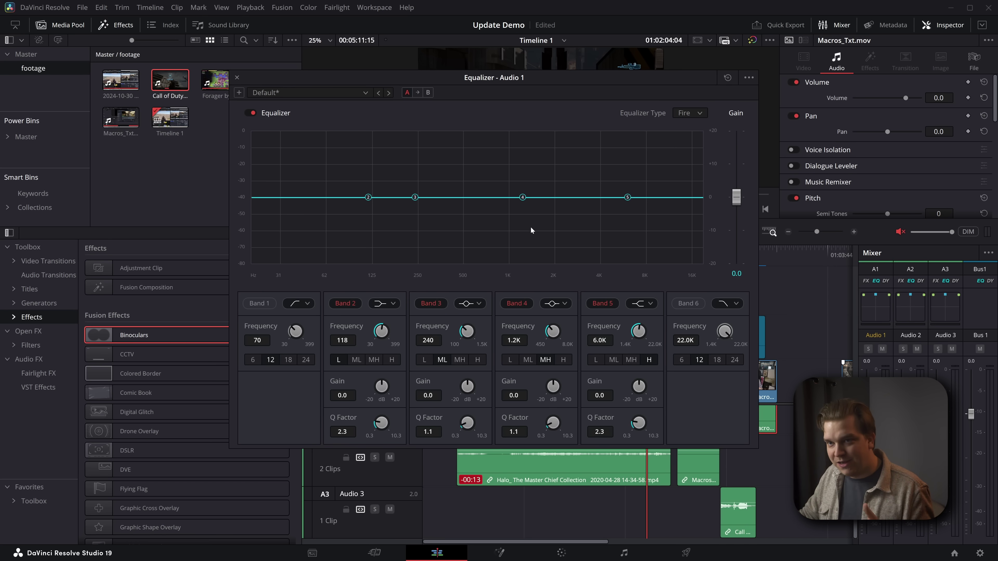
left_click(237, 77)
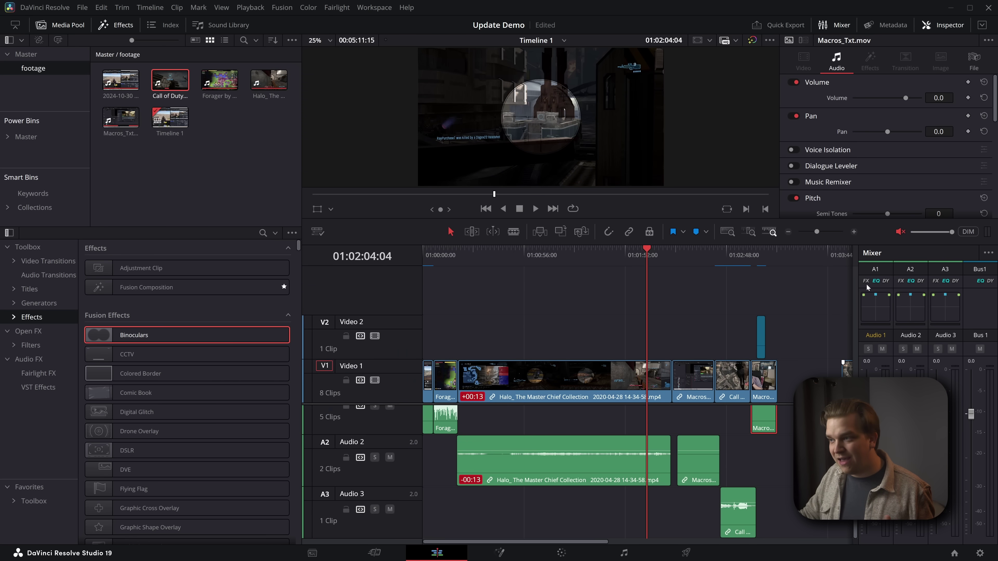
left_click(876, 303)
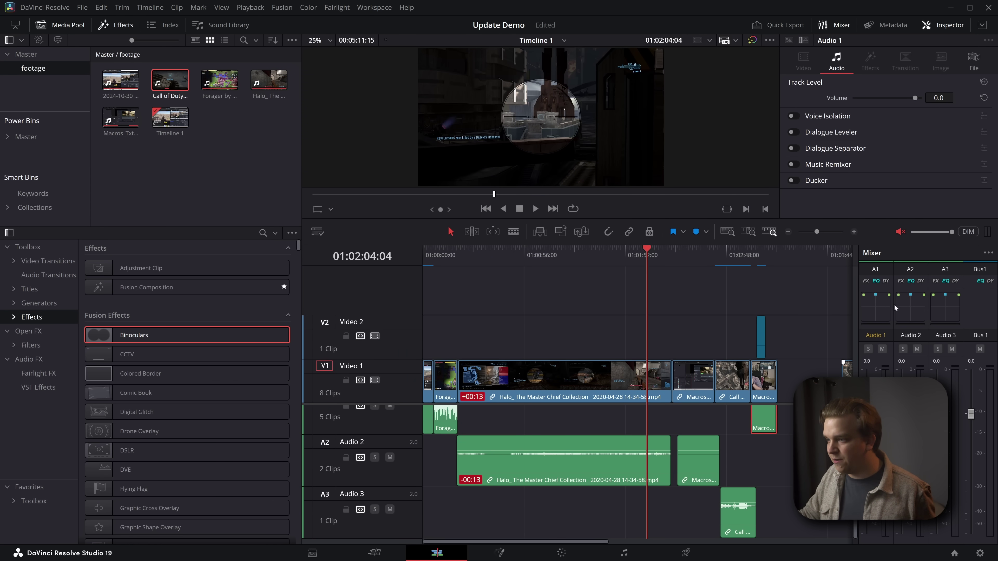
left_click(886, 281)
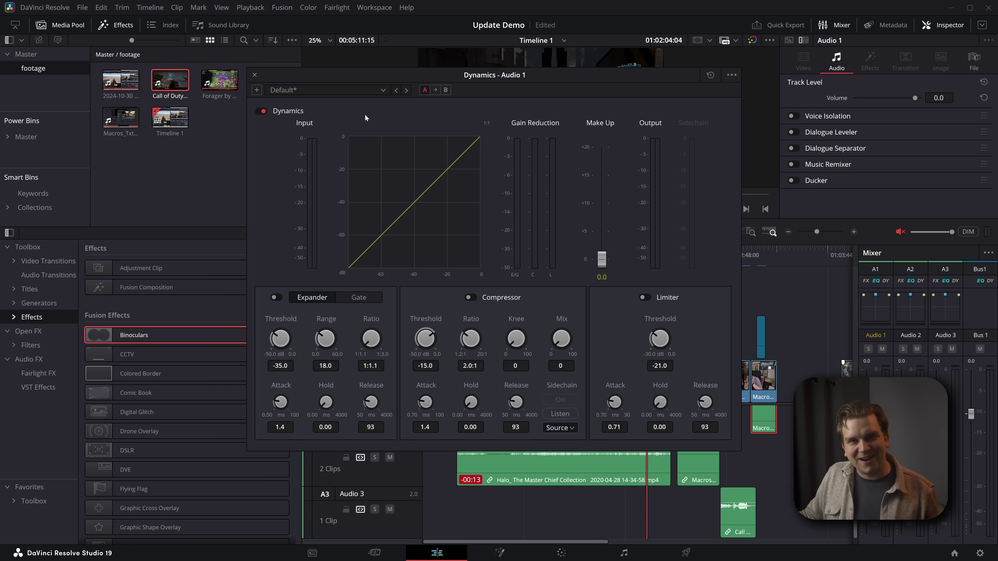
left_click(255, 76)
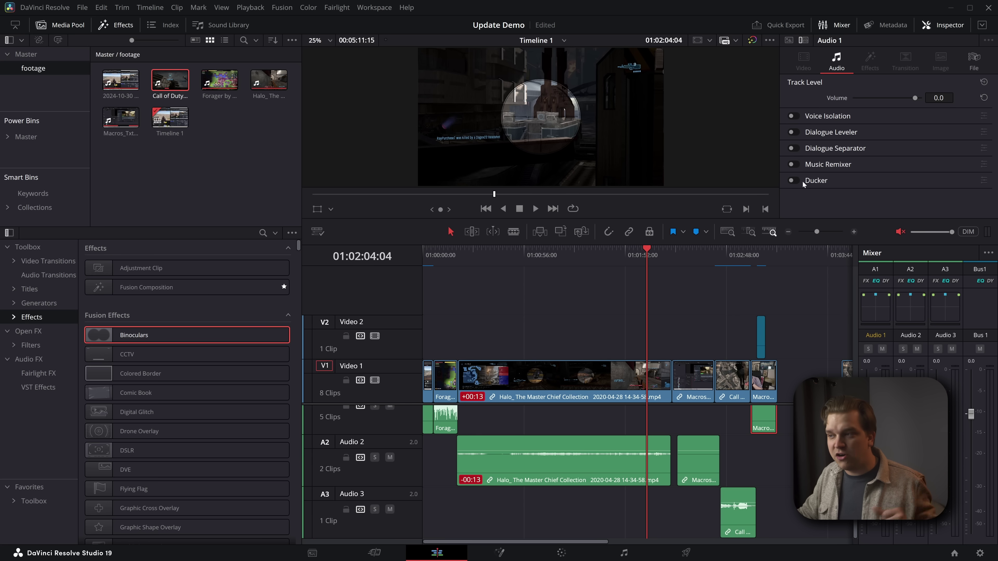
Turn on the Audio 1 Ducker and review its full controls window
left_click(792, 181)
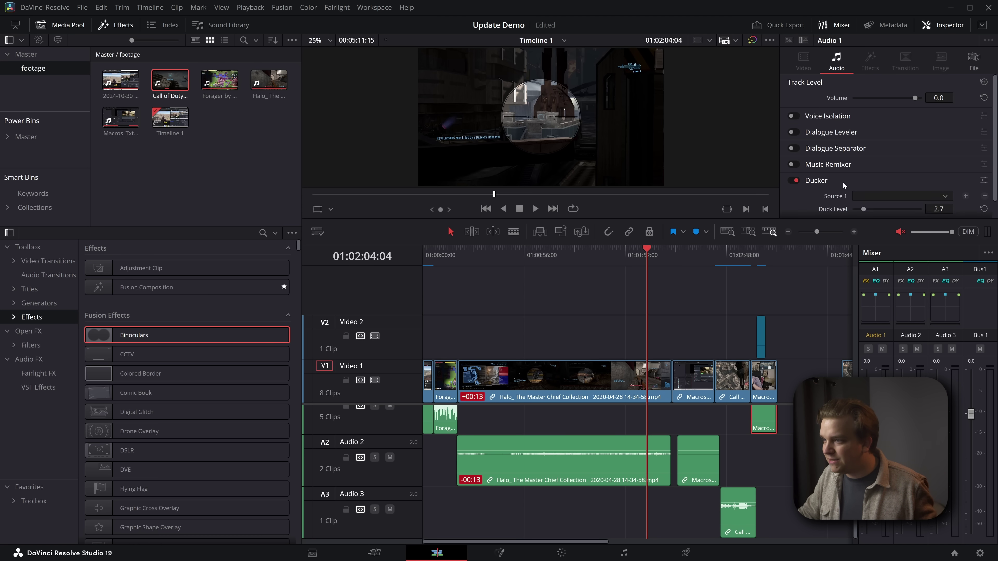
scroll(843, 182, "down", 1)
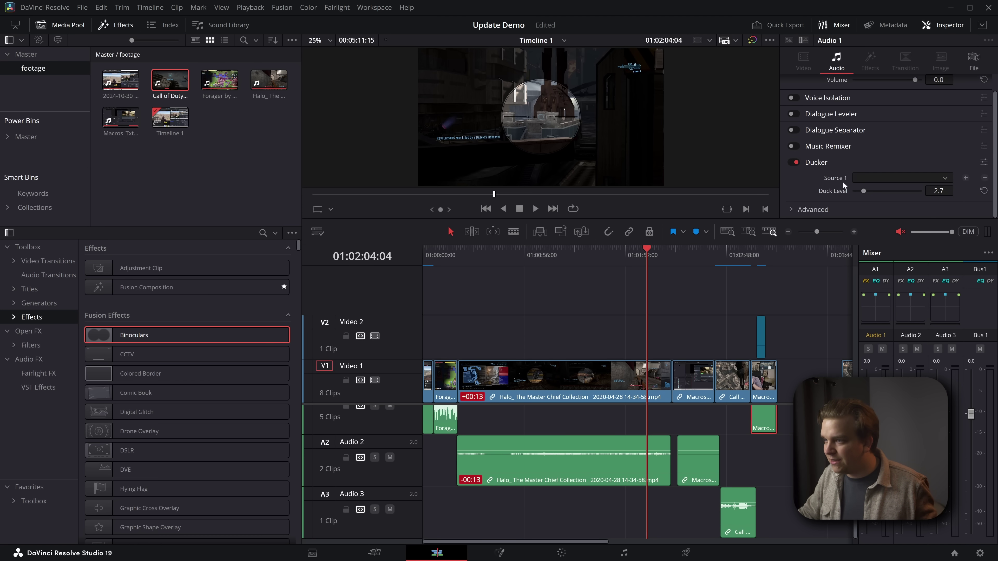
left_click(984, 162)
left_click_drag(485, 181, 439, 142)
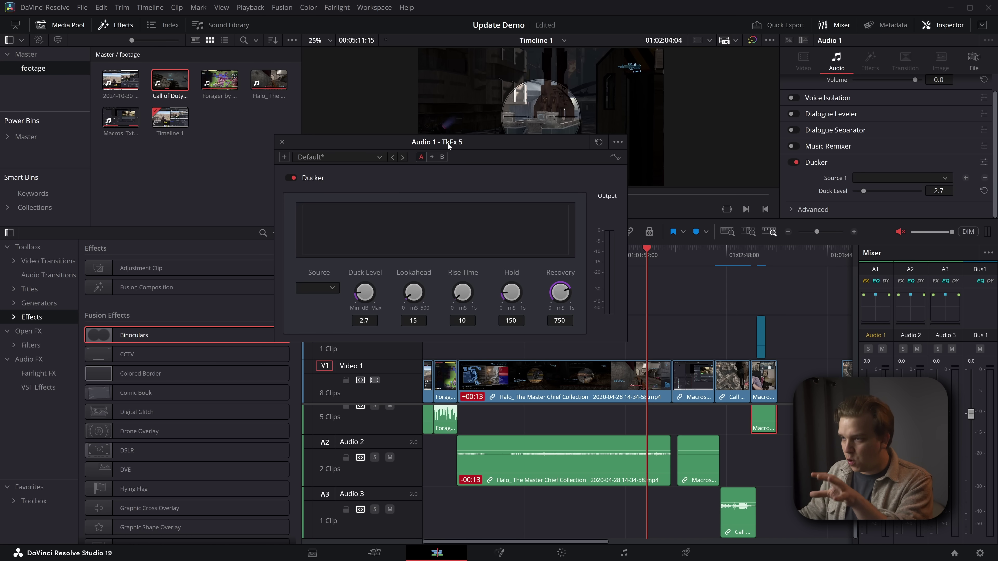
left_click(282, 142)
Key the Ducker to Audio 2, then add Audio 3 as a second source
left_click(859, 179)
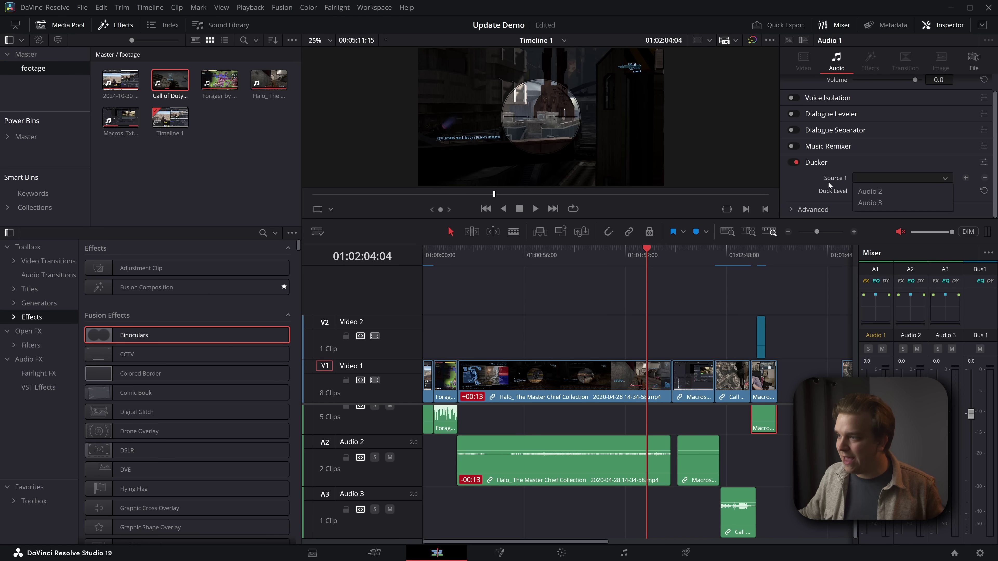
left_click(866, 192)
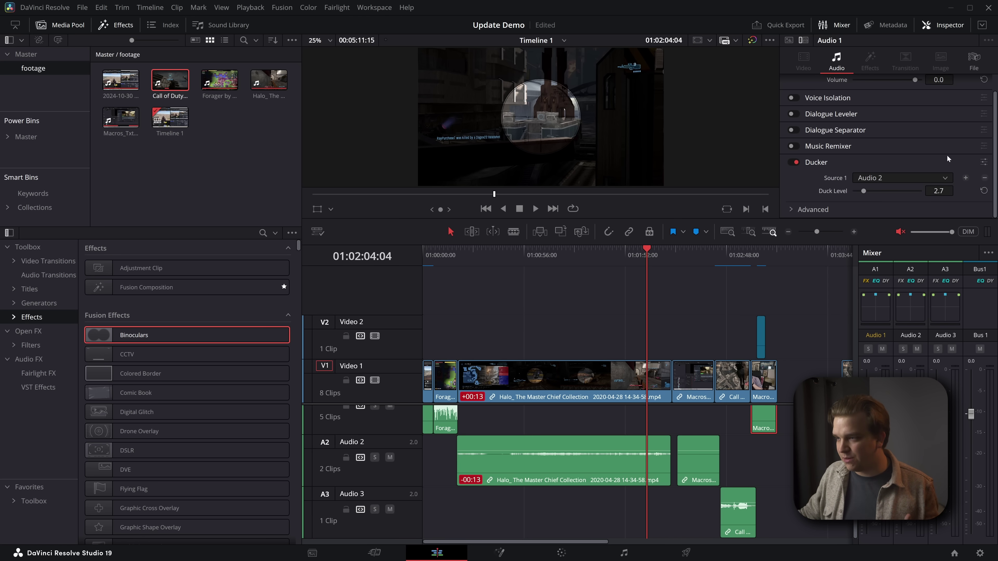
left_click(792, 211)
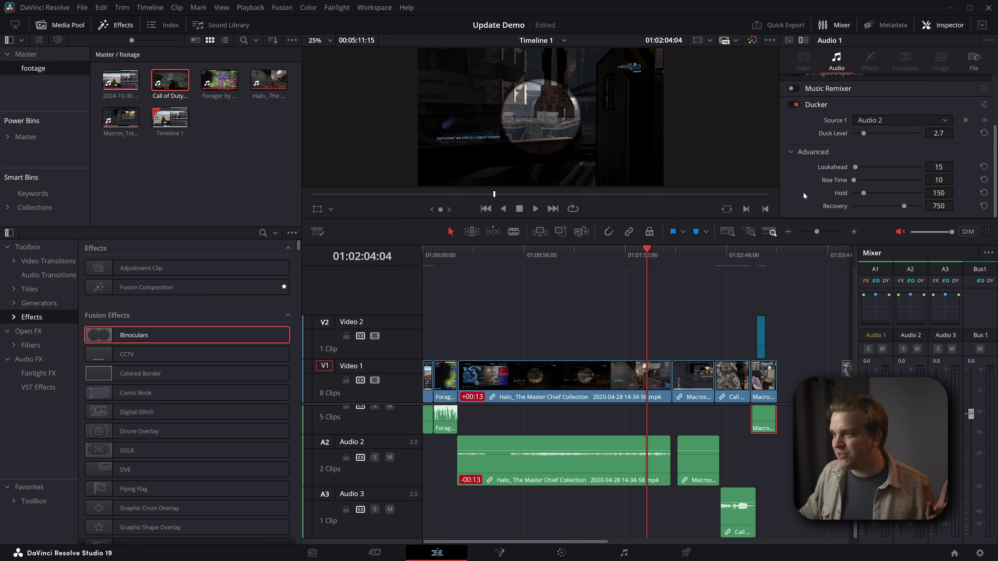
left_click(966, 120)
left_click(945, 134)
left_click(900, 159)
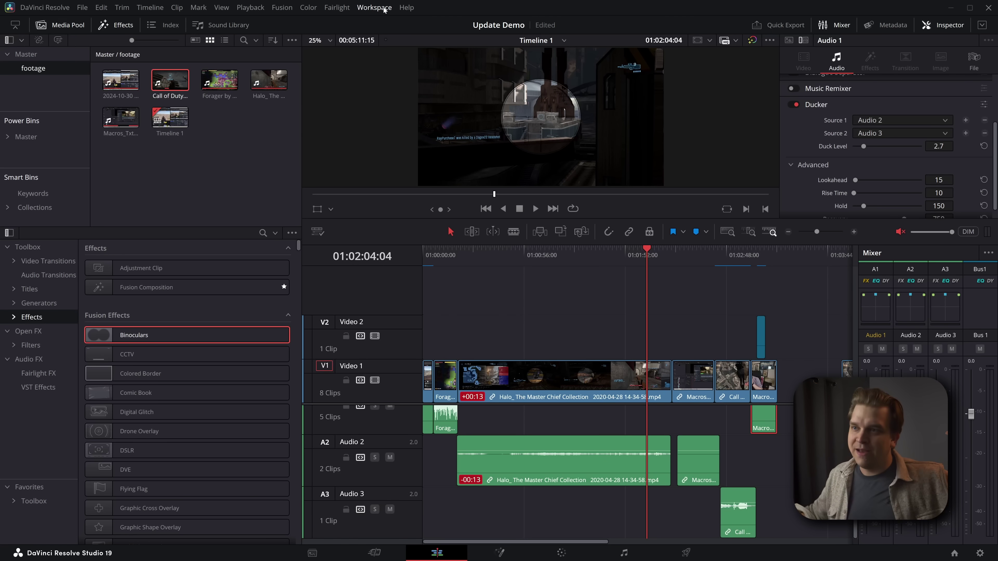
Search the commands for 'delet' and run Delete Gaps on the timeline
left_click(406, 8)
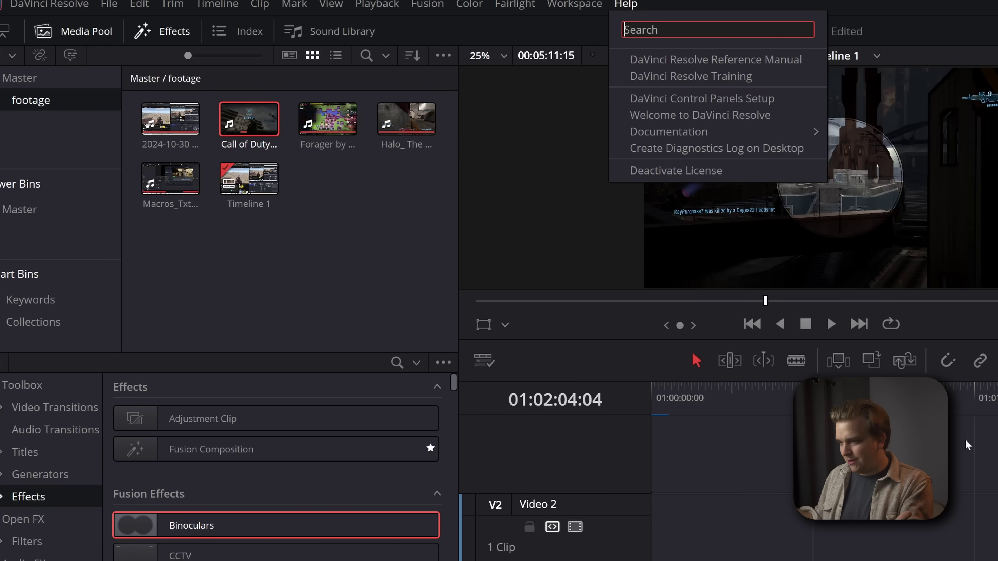
key("Escape")
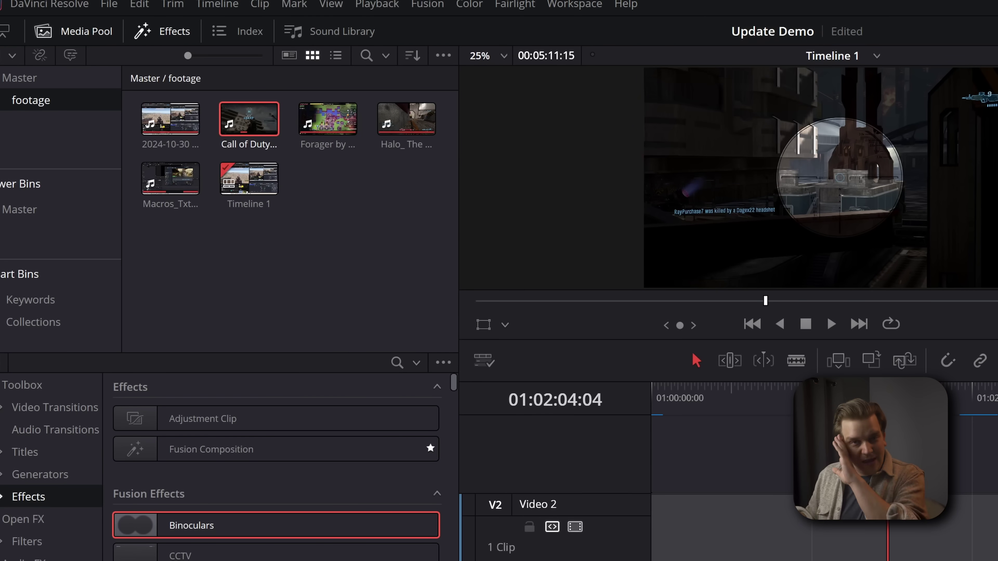
left_click(626, 5)
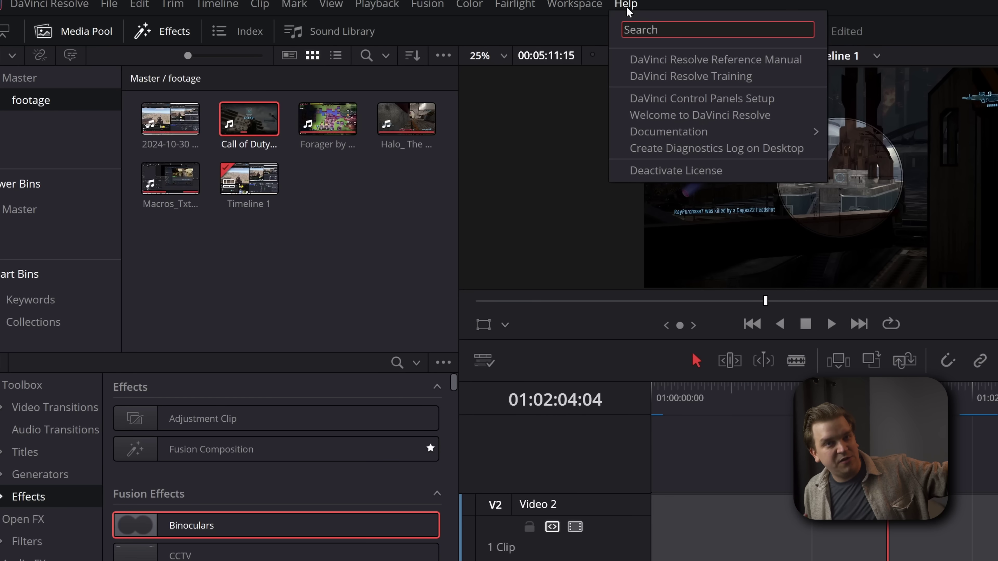
left_click(626, 5)
left_click(626, 5)
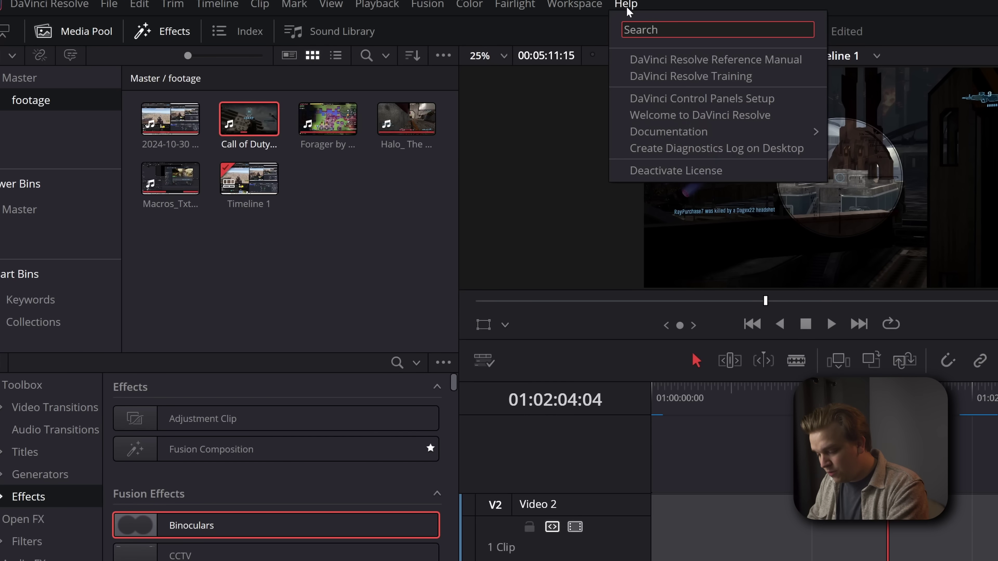
type("delete")
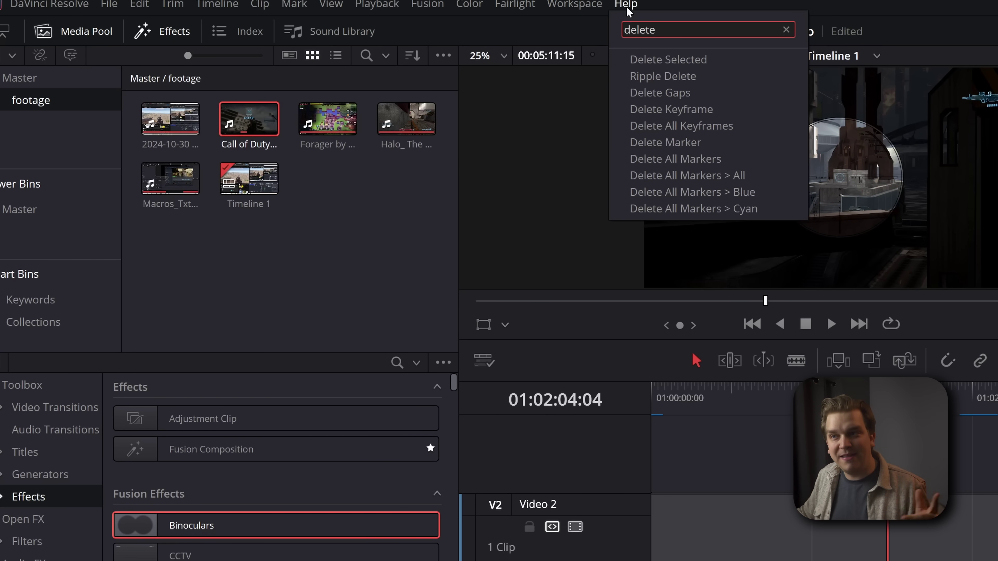
mouse_move(689, 94)
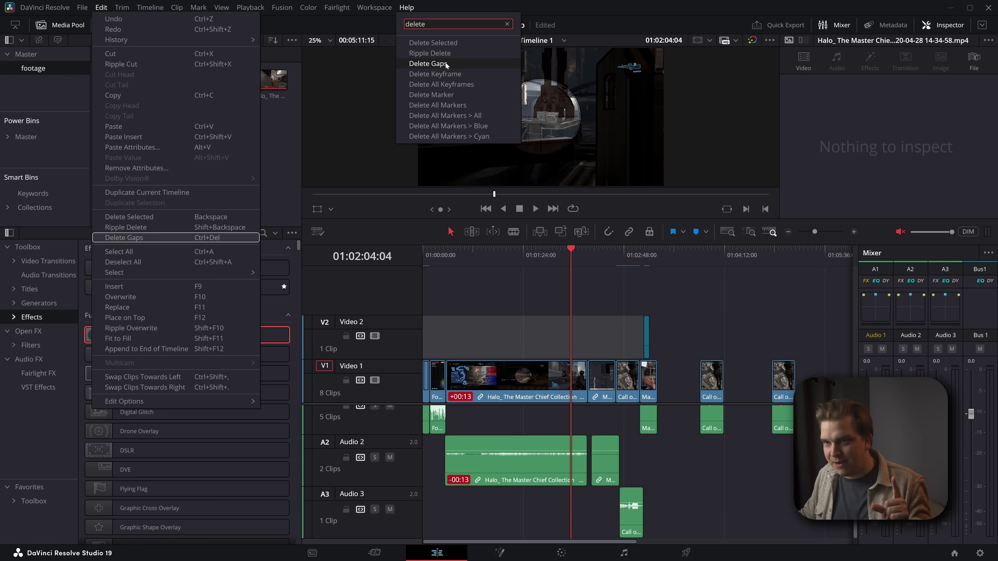
mouse_move(441, 67)
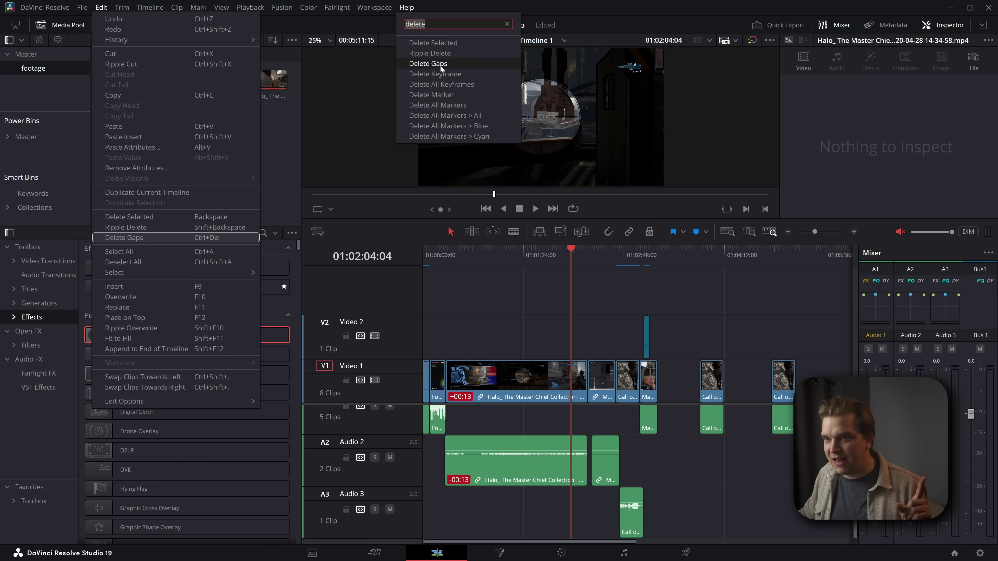
left_click(437, 66)
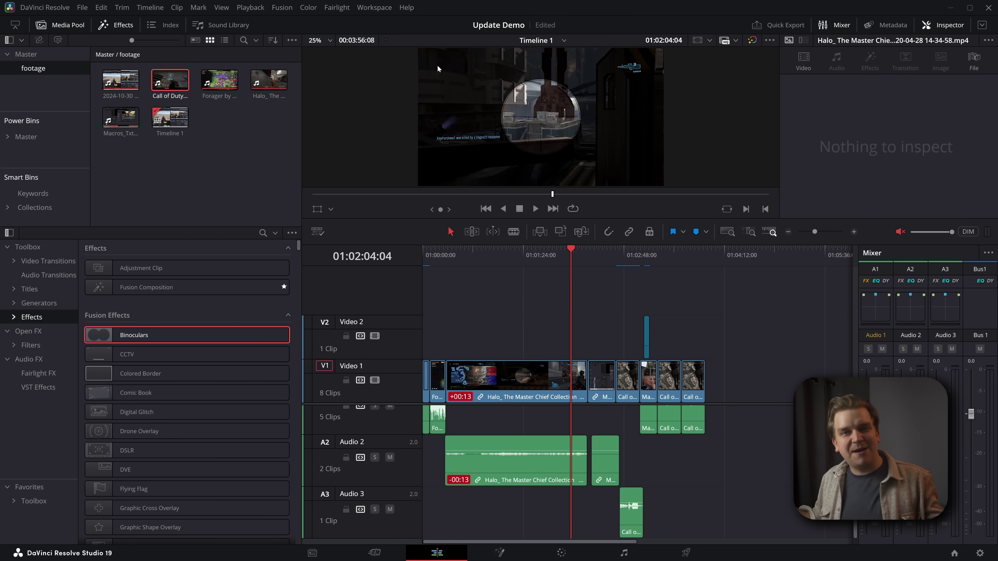
Browse the other delete commands such as Delete All Markers, then switch to the Deliver page
left_click(417, 8)
mouse_move(437, 105)
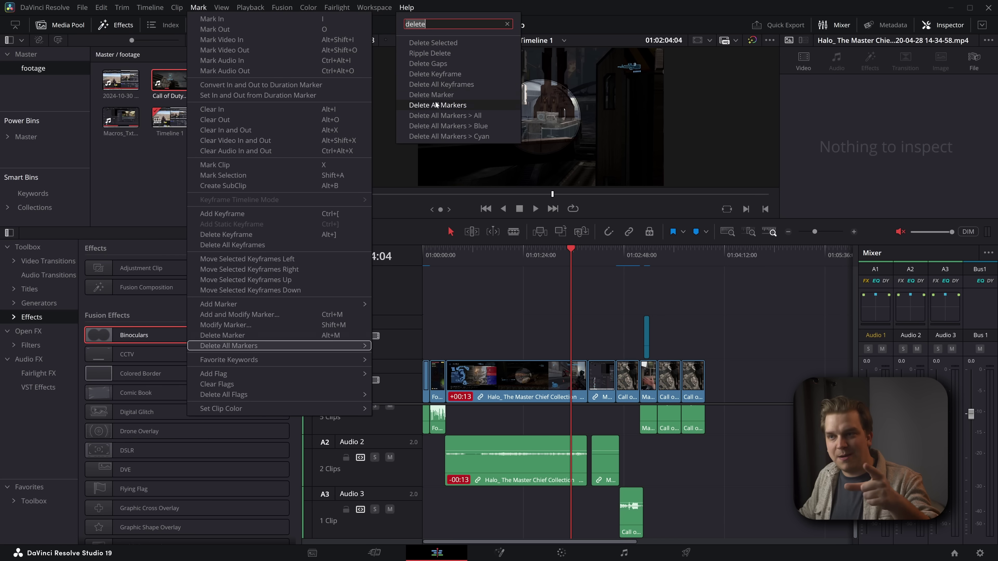
mouse_move(436, 125)
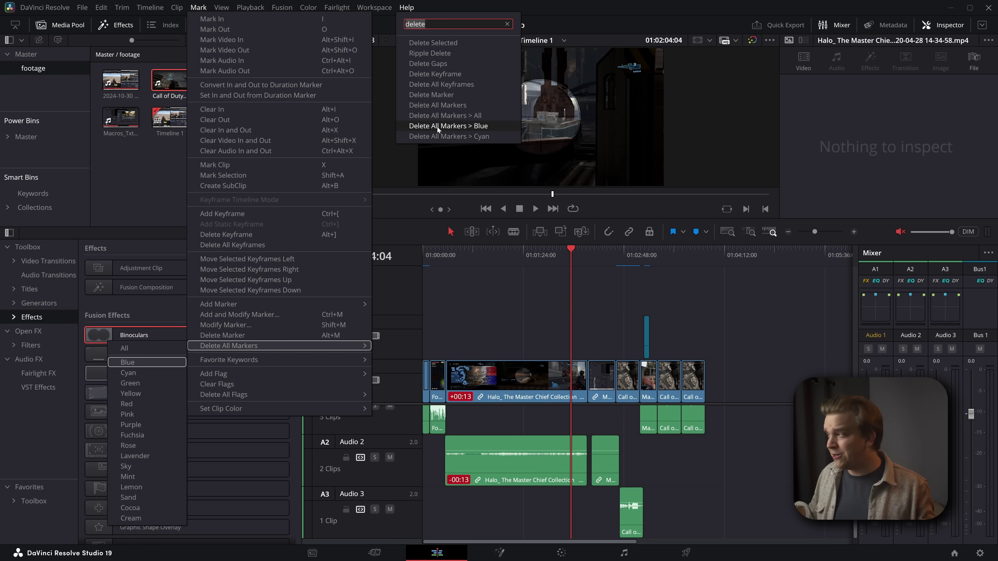
left_click(512, 326)
left_click(687, 553)
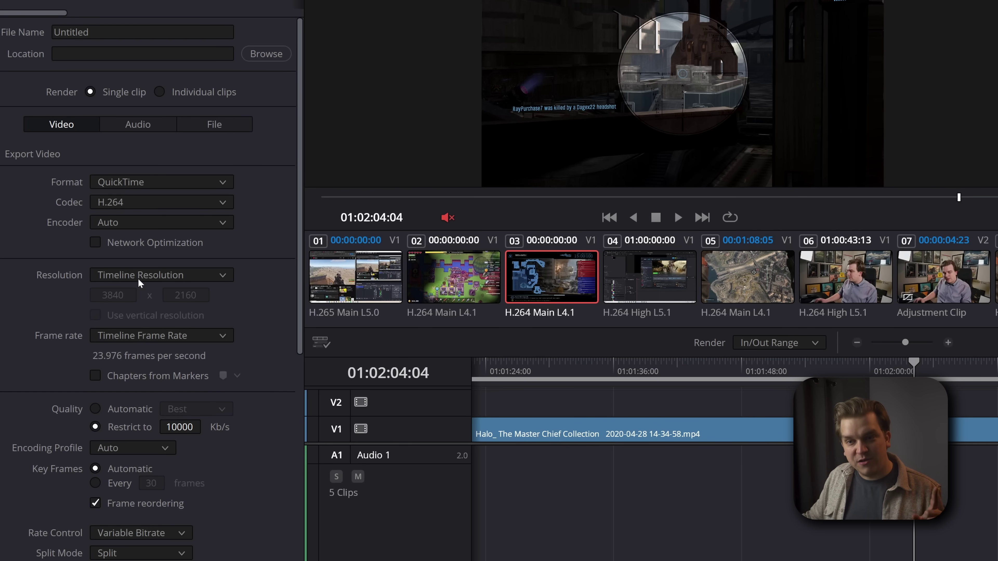
Open the Resolution dropdown in the Deliver page's render settings
left_click(221, 276)
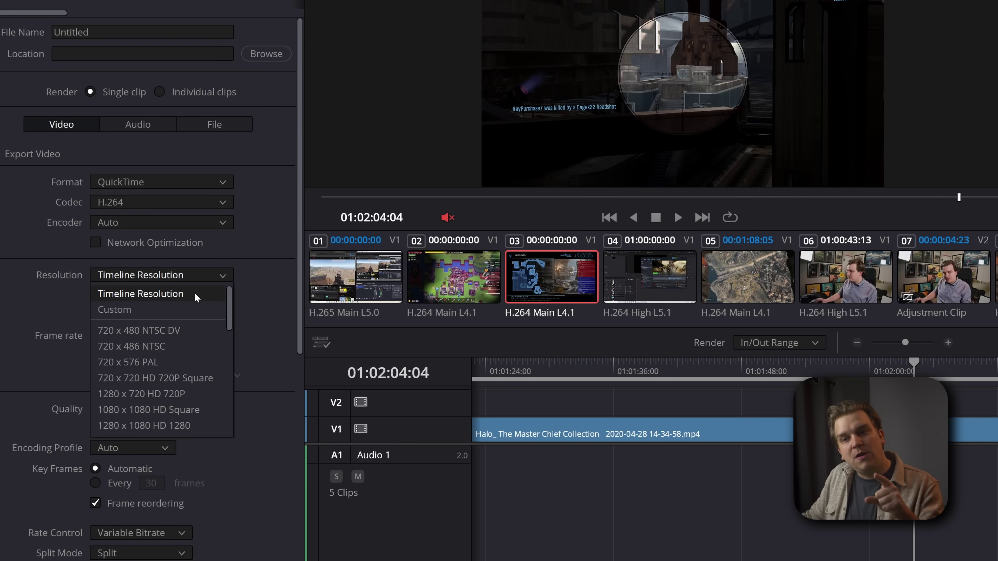
Keep Timeline Resolution as the export size, then go to the Fusion page
left_click(294, 318)
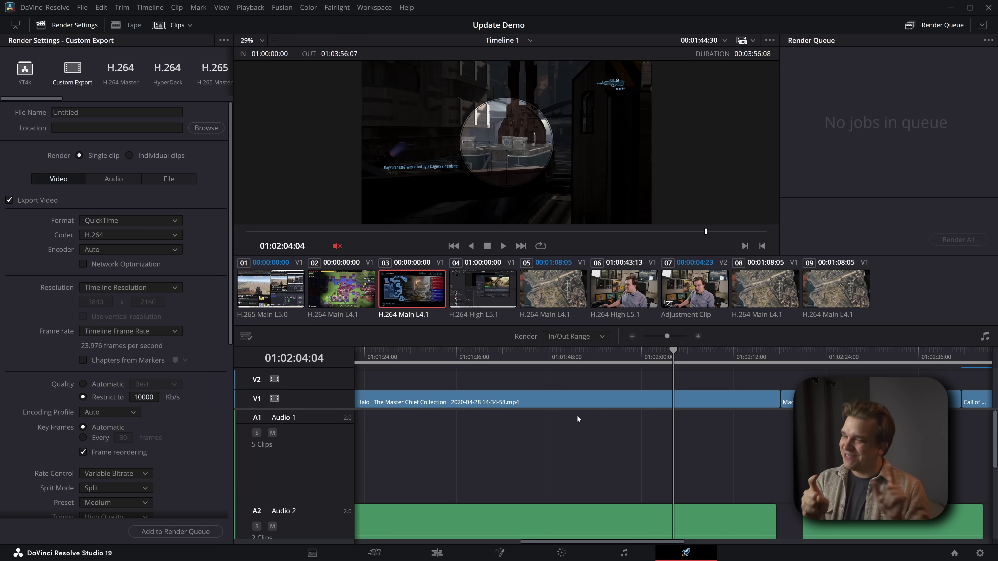
left_click(499, 552)
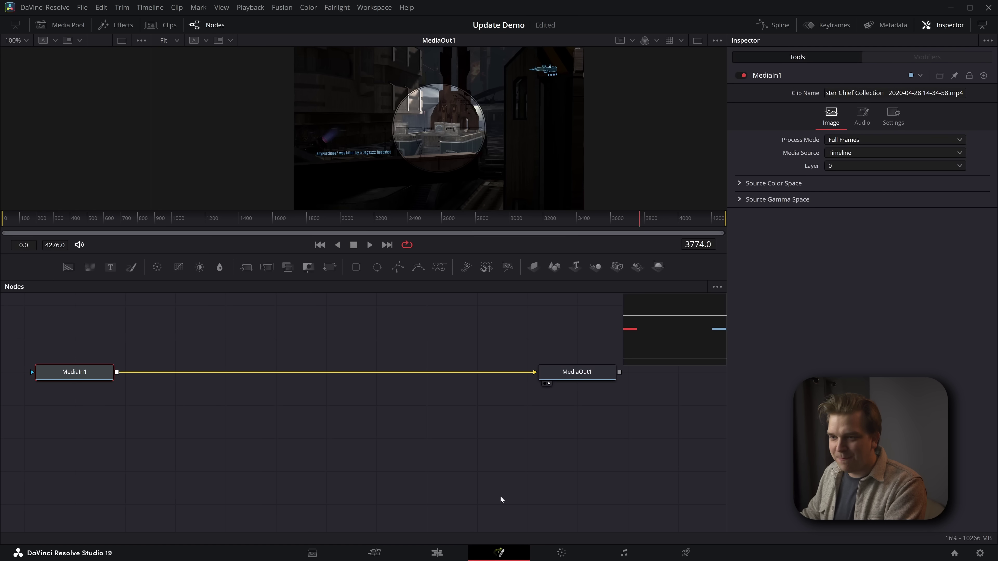
Add a Transform node and drop it onto the MediaIn1–MediaOut1 link
key("shift+space")
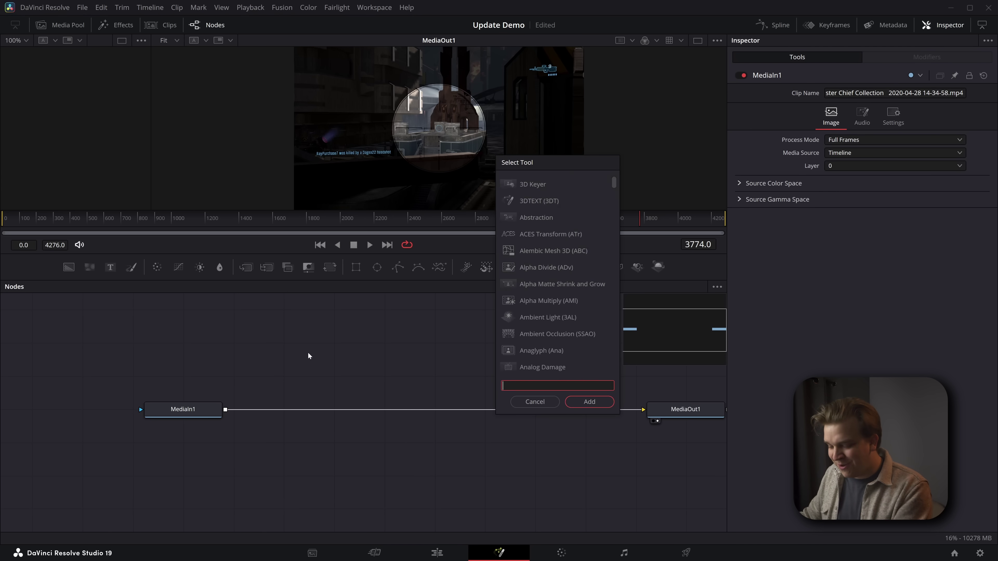
type("transform")
key("Return")
left_click_drag(303, 353, 301, 409)
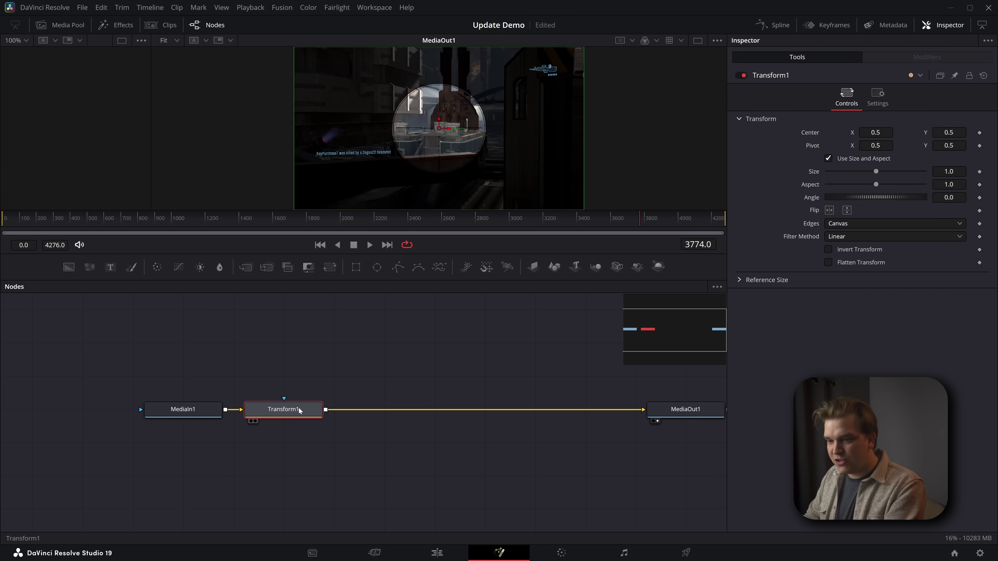
Bring up the options menu for Transform1's controls
right_click(772, 77)
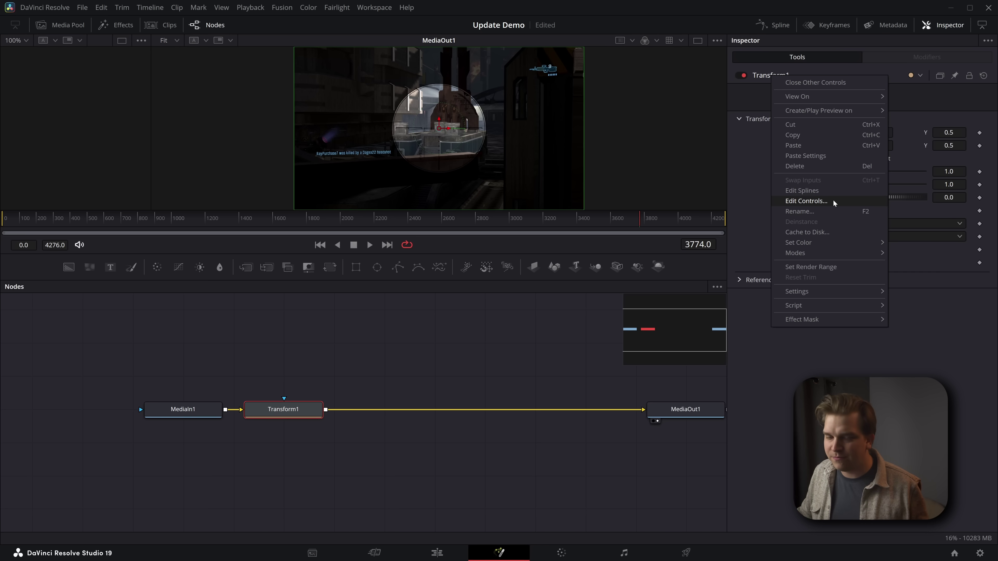
right_click(315, 409)
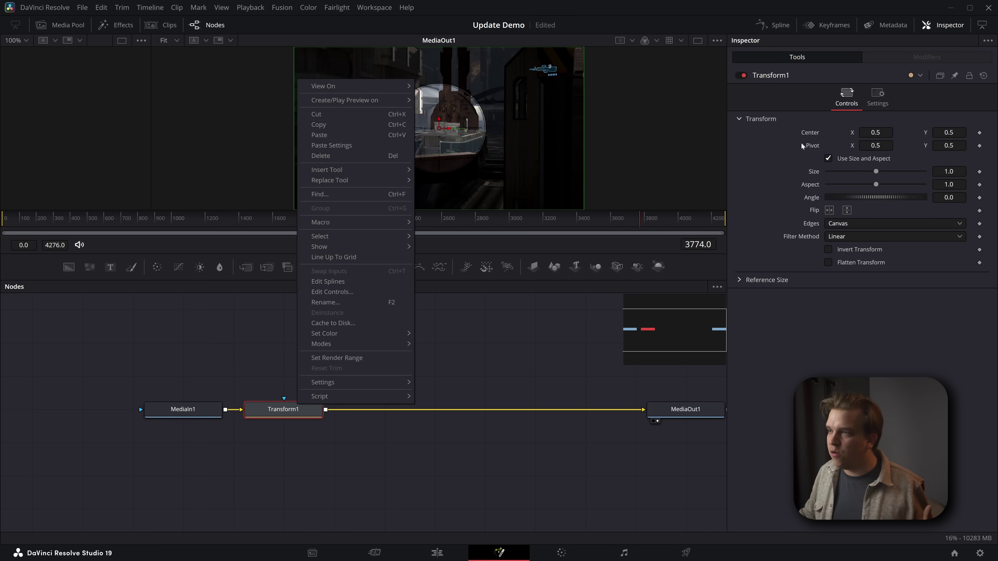
left_click(776, 74)
right_click(775, 75)
Create a Number control named 'newwwww' with a SliderControl input on Transform1
left_click(813, 197)
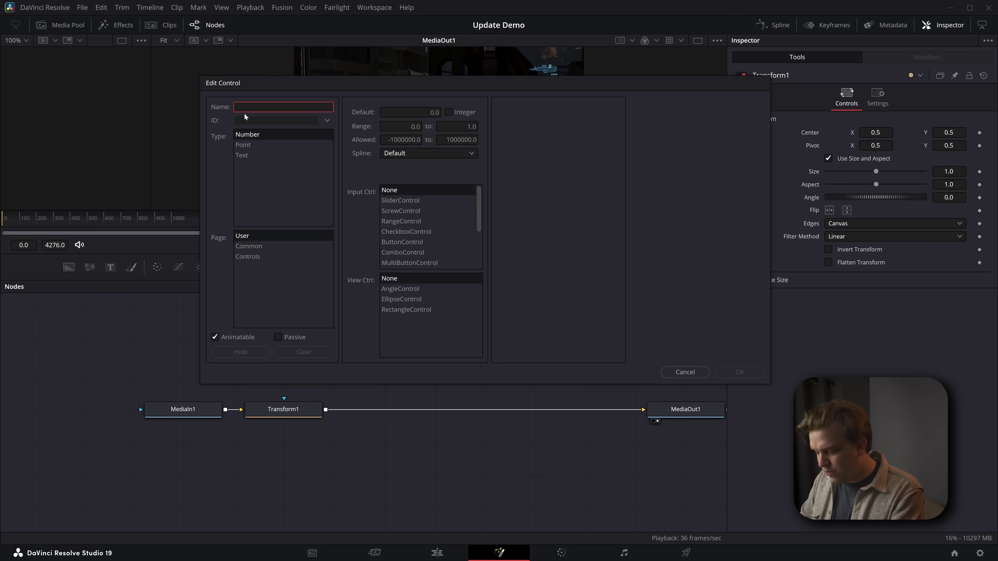
type("newwwww")
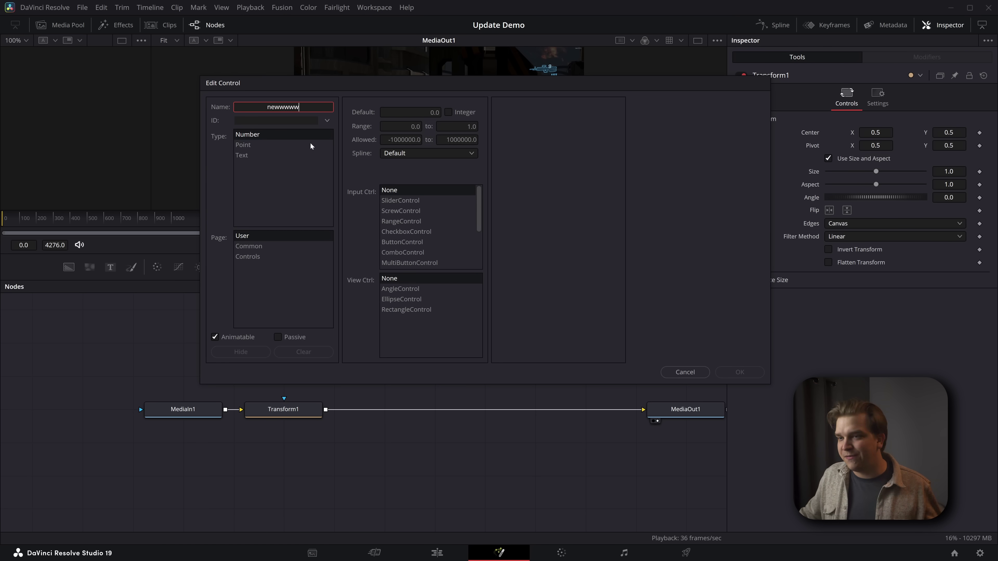
left_click(310, 155)
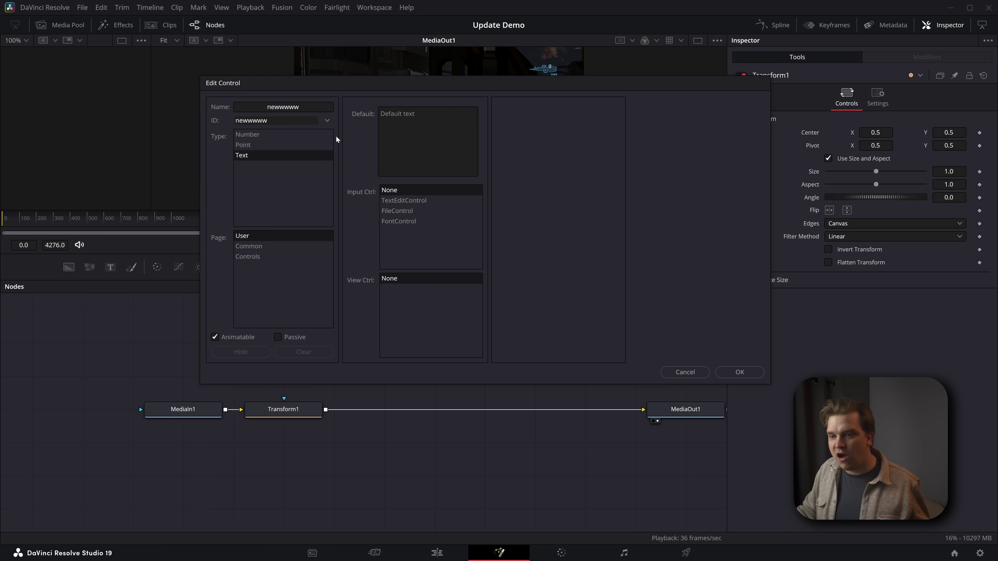
left_click(397, 201)
key("Up")
key("Up")
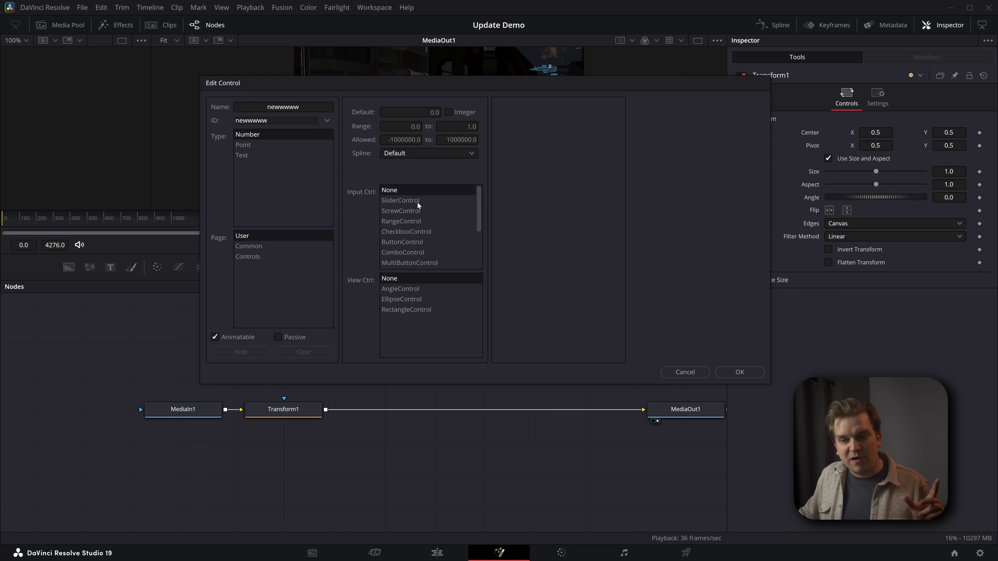
left_click(418, 203)
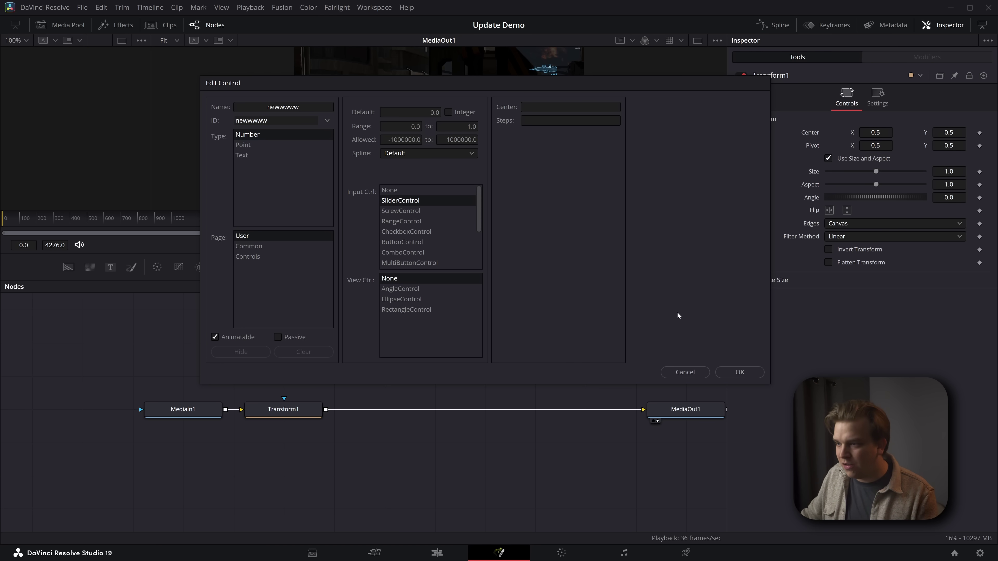
left_click(739, 372)
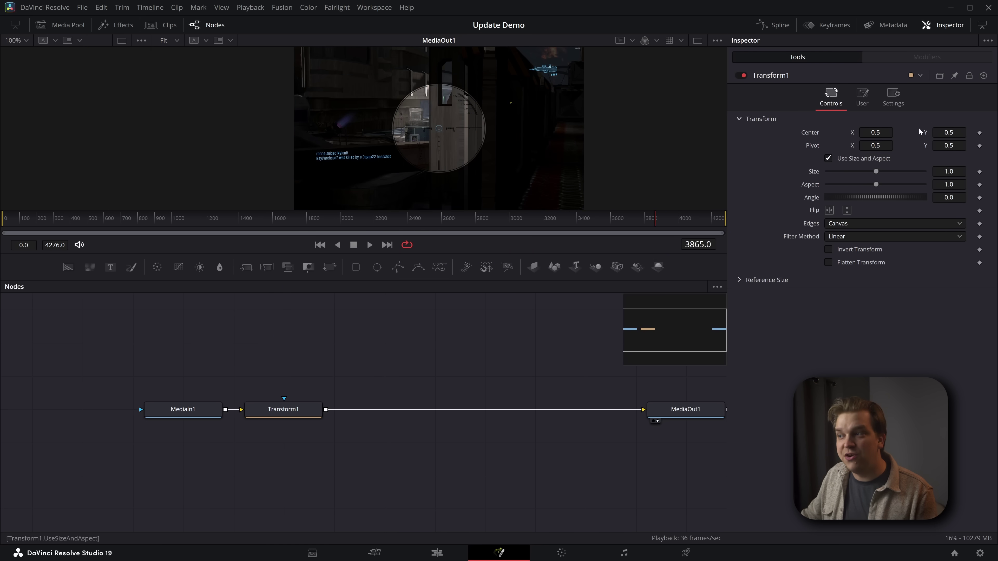
Select the newwwww control in the control editor and clear it
left_click(861, 98)
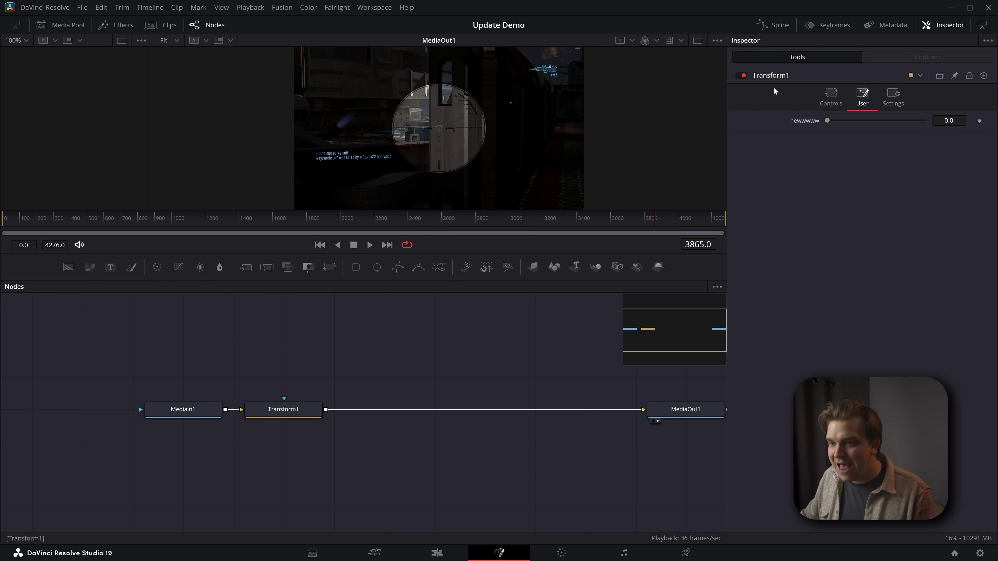
right_click(767, 79)
left_click(801, 204)
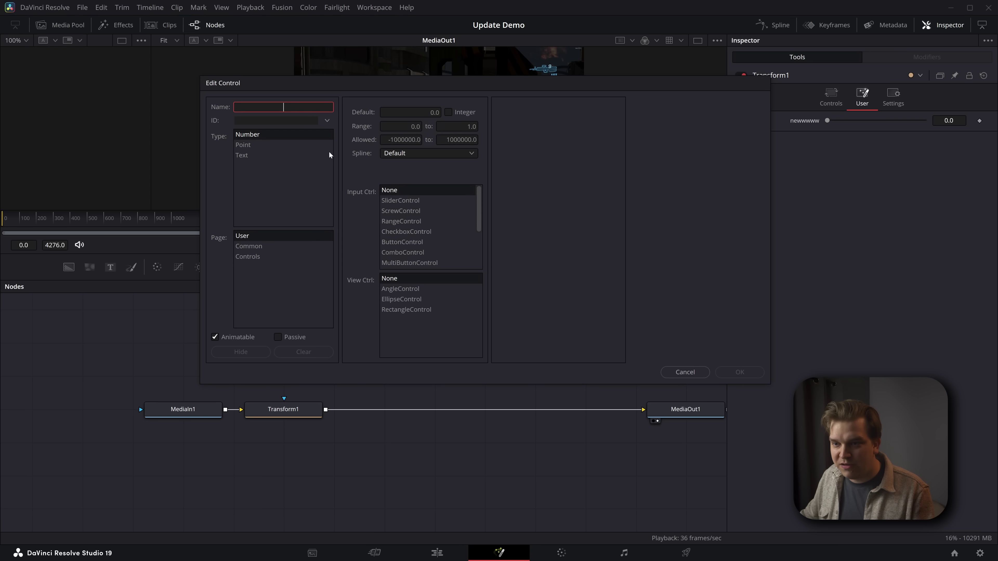
left_click(327, 121)
scroll(315, 214, "down", 5)
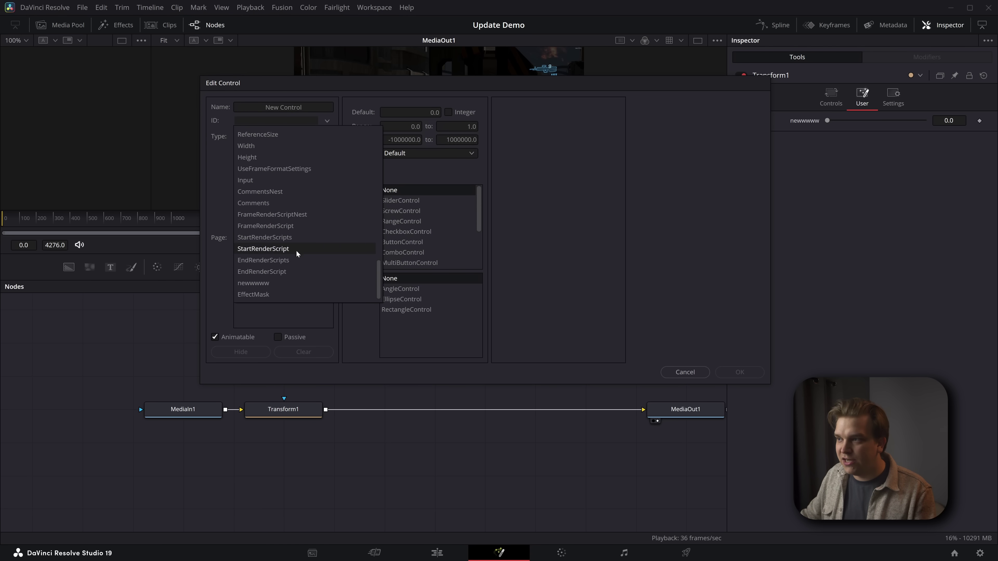
left_click(279, 285)
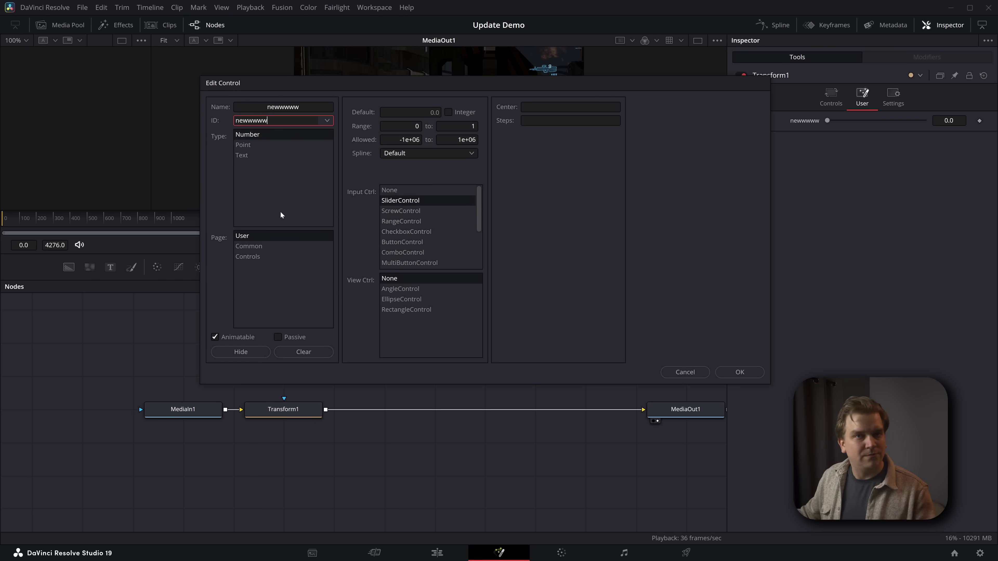
left_click(295, 349)
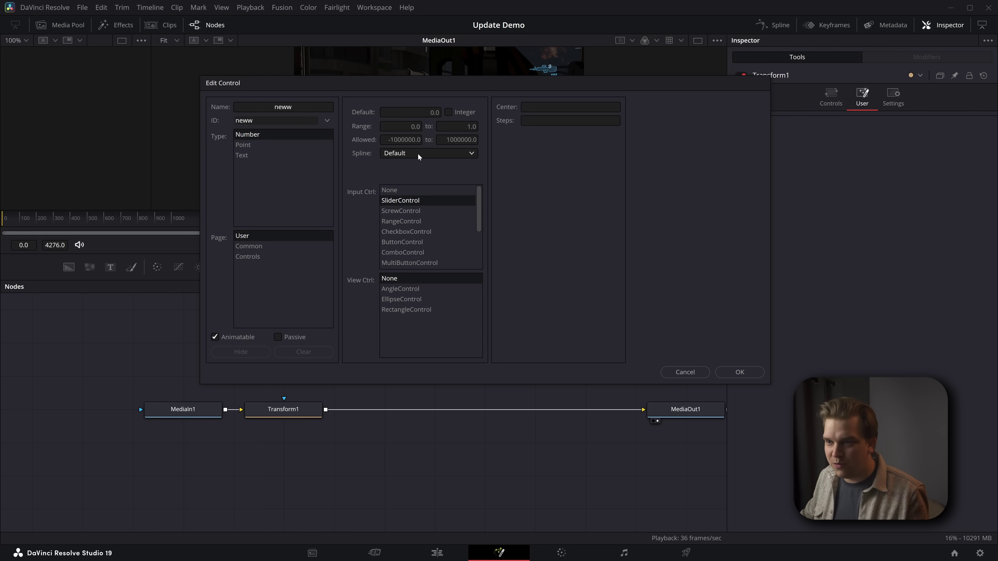
Confirm the new neww slider and reopen the custom control editor
left_click(739, 372)
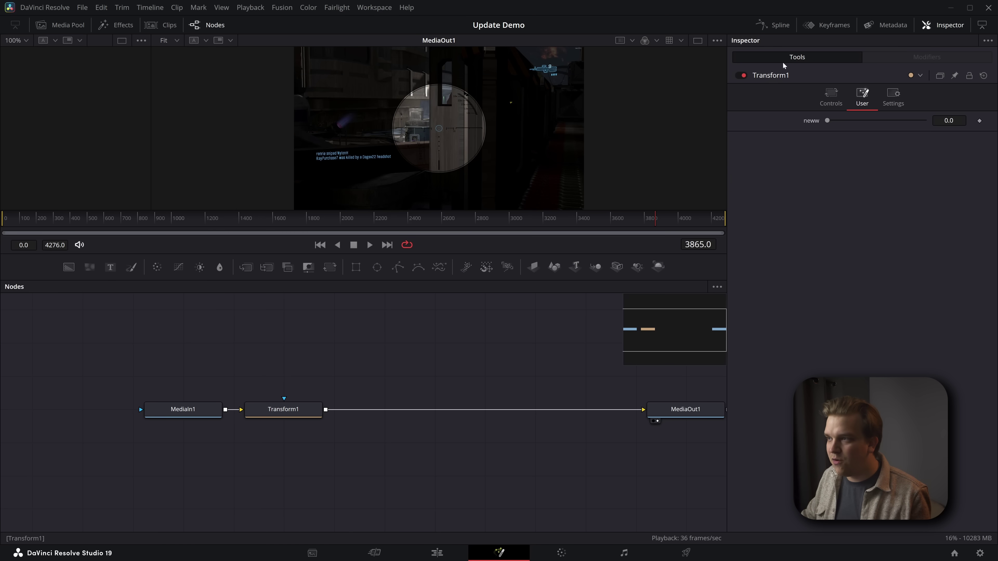
right_click(769, 77)
left_click(811, 203)
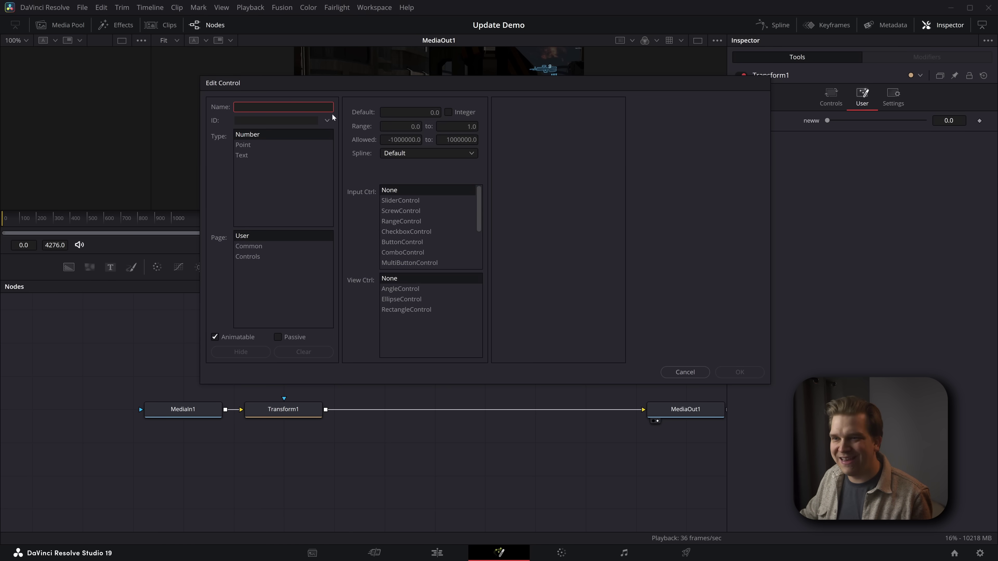
Set the neww control's spline interpolation to Smooth
left_click(327, 120)
scroll(292, 236, "down", 5)
left_click(281, 286)
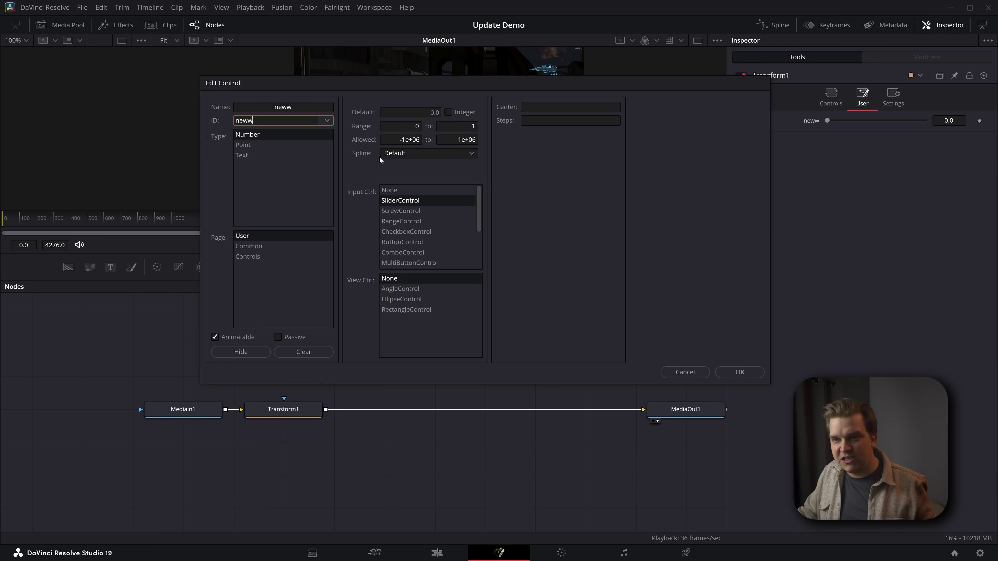
left_click(404, 154)
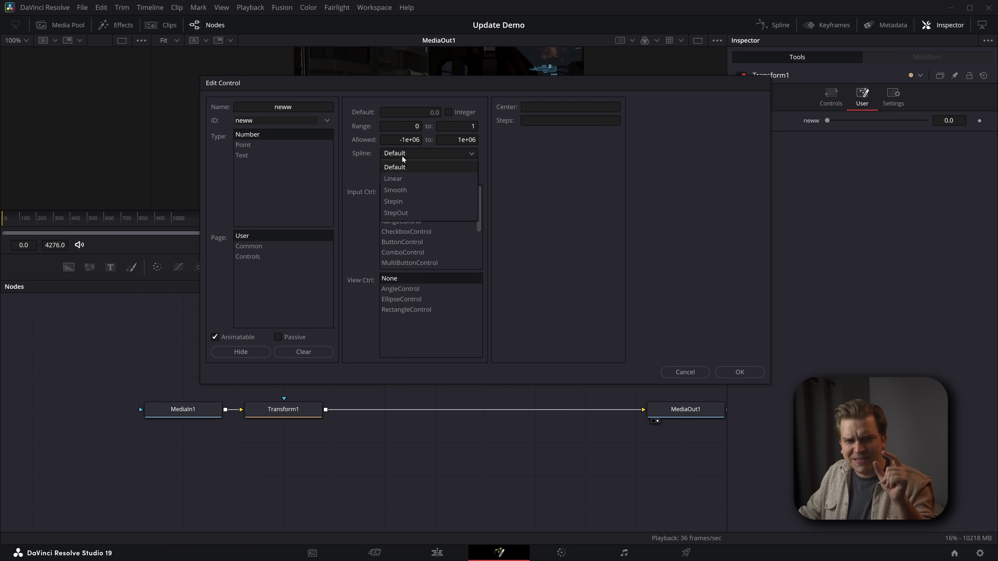
left_click(410, 191)
left_click(746, 373)
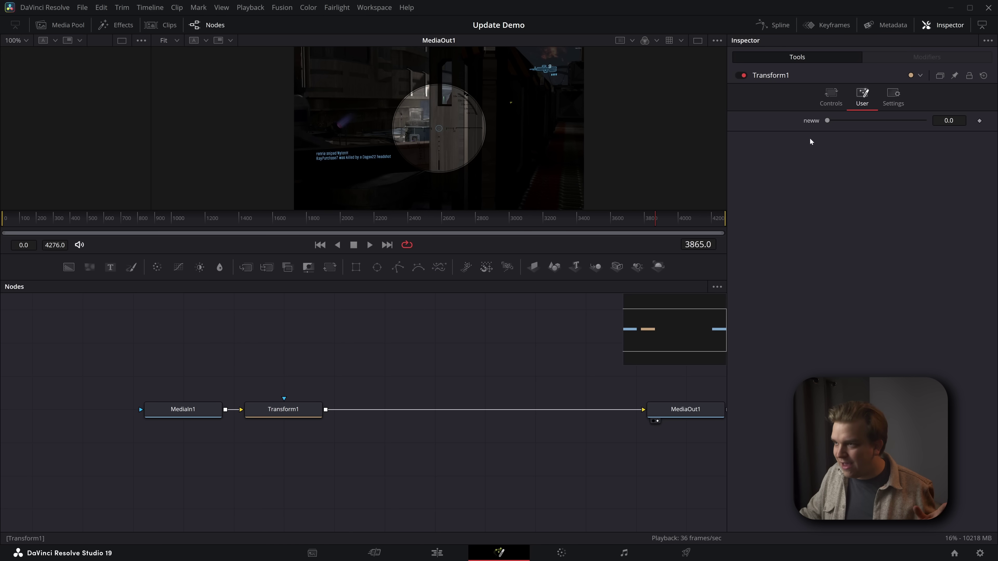
Keyframe neww at 0 on frame 1333 and 1.0 on frame 1856
left_click(228, 220)
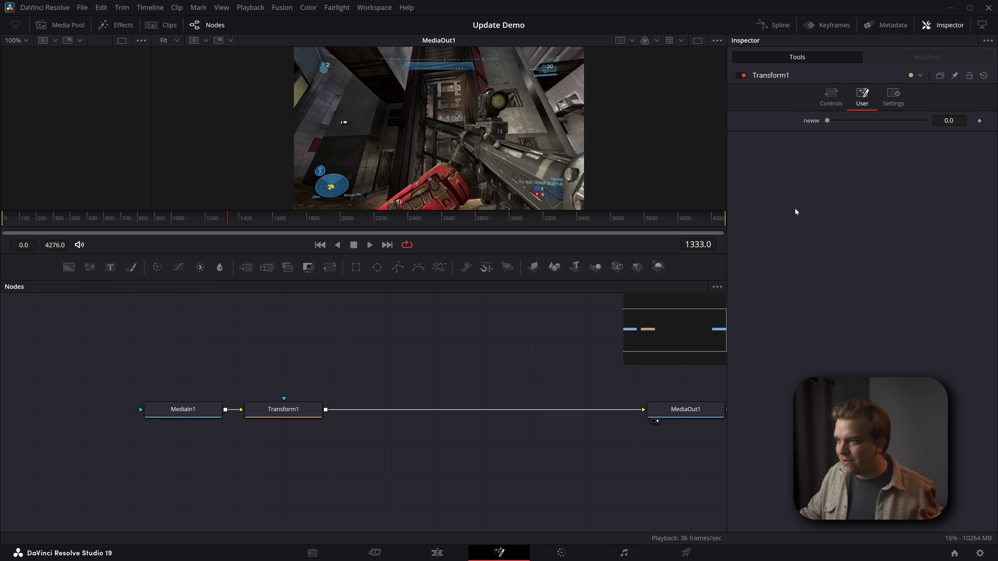
left_click(979, 121)
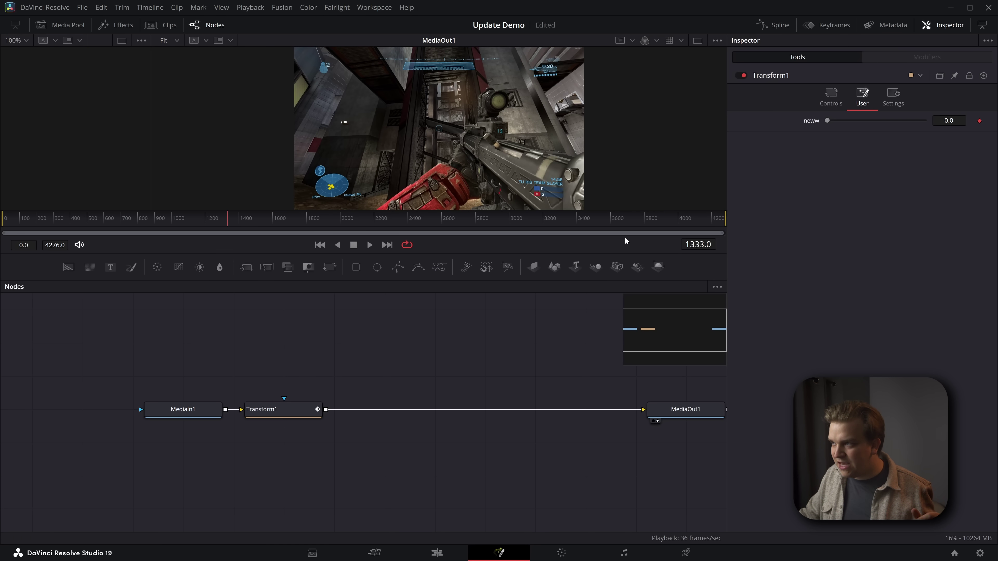
left_click(316, 222)
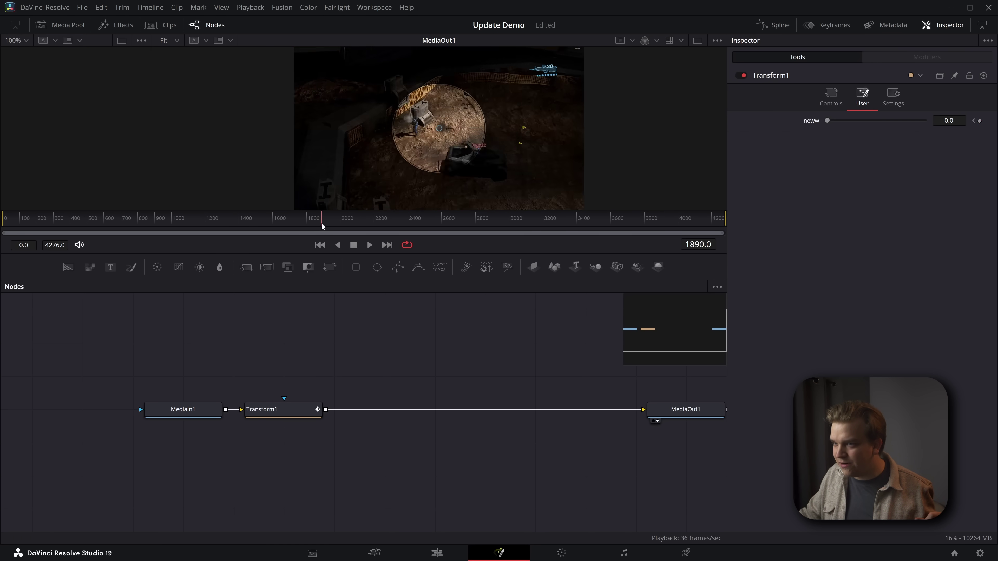
left_click_drag(827, 120, 924, 120)
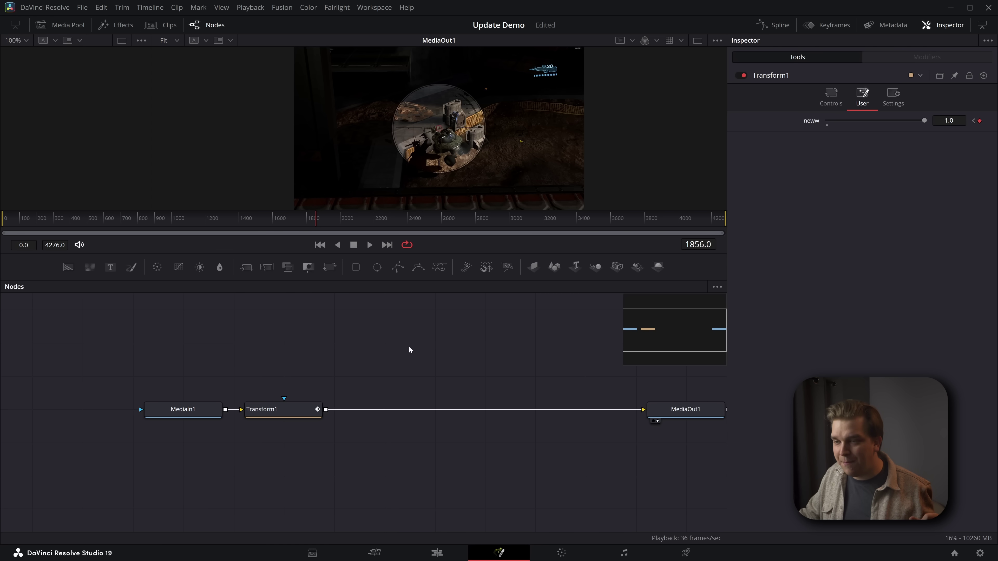
Display and fit the neww animation curve in the Spline editor
left_click(294, 411)
key("shift+s")
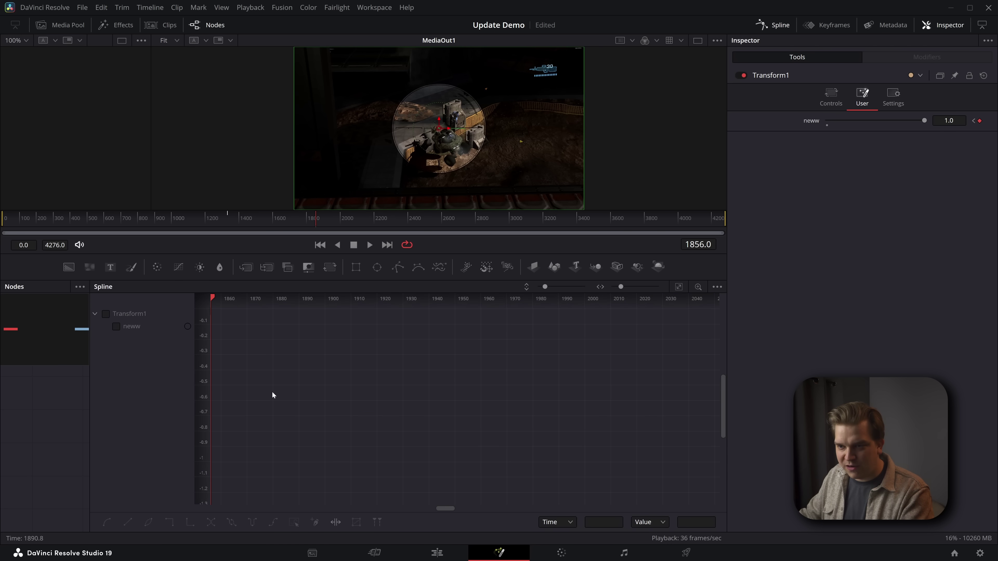
left_click(129, 326)
left_click(679, 286)
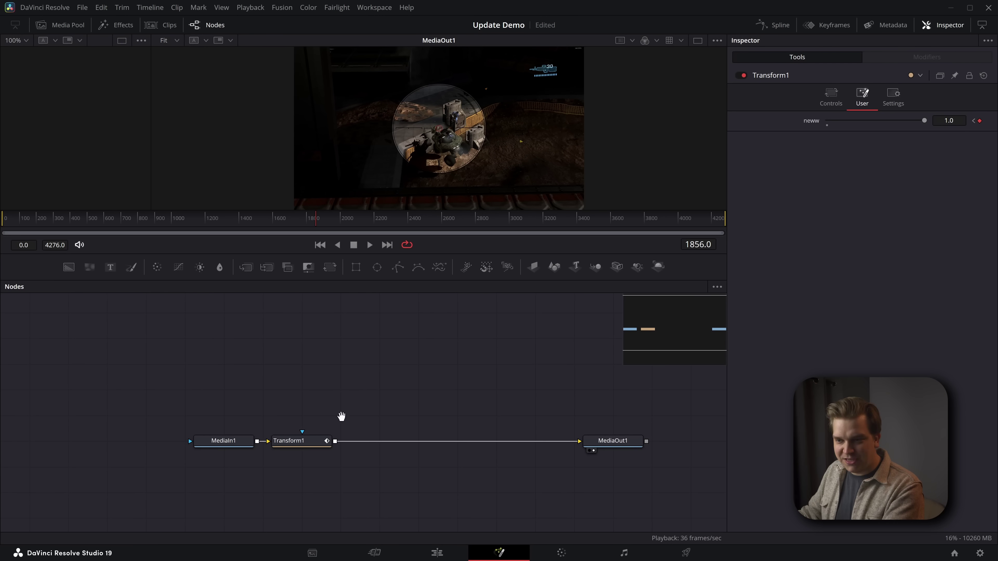
Add a Switch node and place Switch1 lower in the graph
key("shift+space")
type("switc")
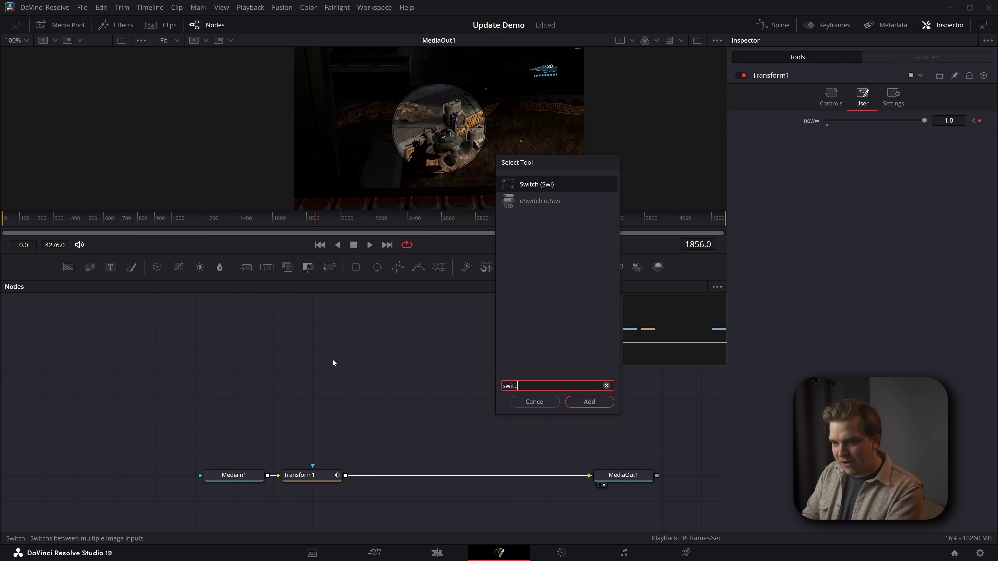
type("h")
key("Return")
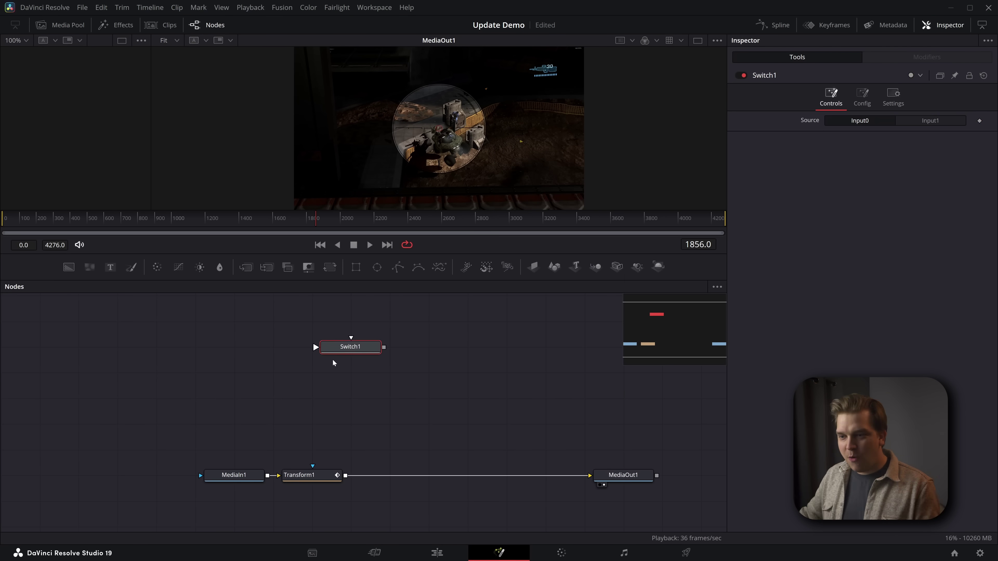
left_click_drag(363, 354, 361, 380)
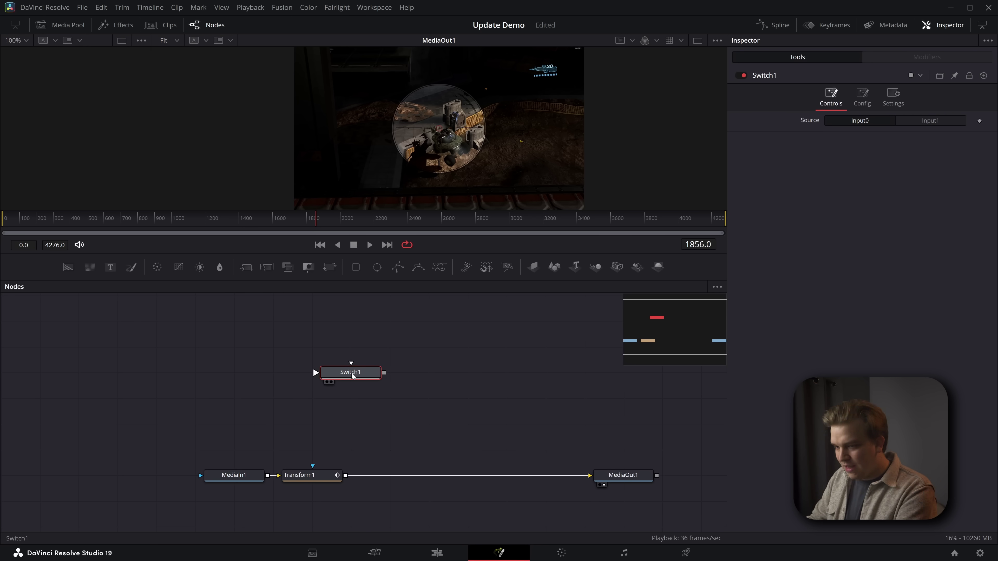
left_click(168, 373)
Add a red Background node and duplicate it with Green at 1.0 for yellow
key("shift+space")
type("background")
key("Return")
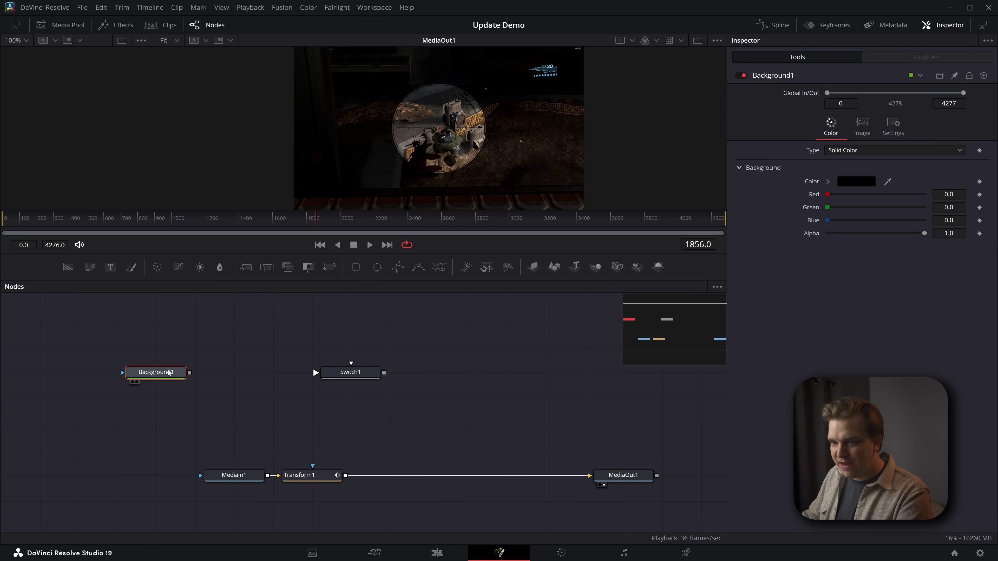
left_click_drag(947, 194, 941, 205)
key("ctrl+z")
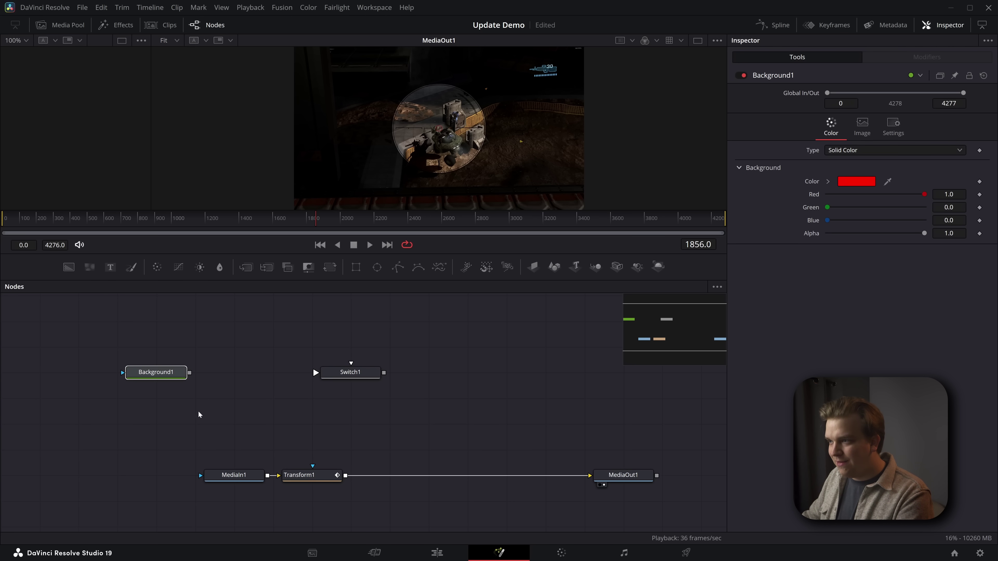
key("ctrl+v")
key("1")
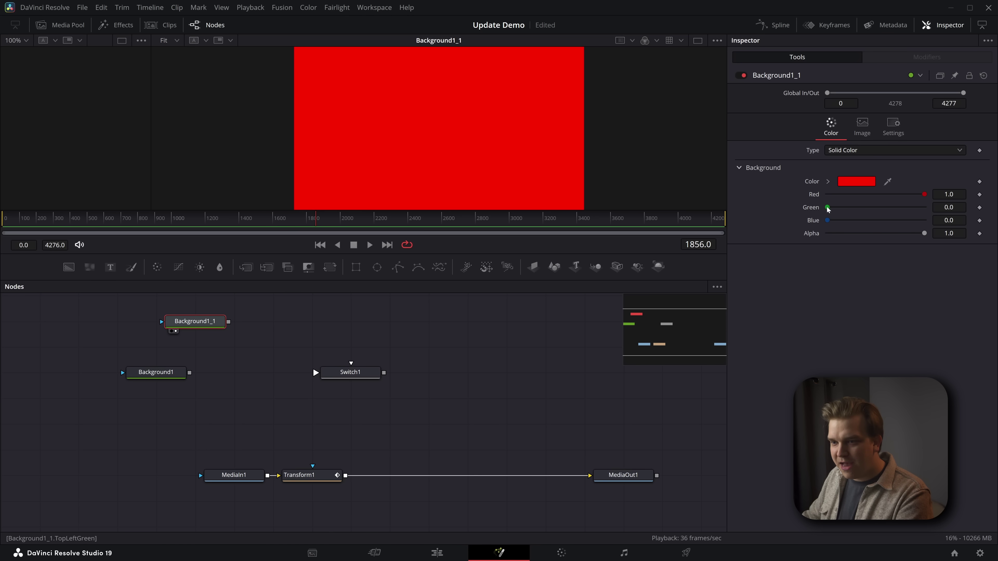
left_click_drag(827, 208, 927, 208)
Wire both backgrounds into Switch1 and toggle its Source between red and yellow
left_click_drag(189, 372, 315, 372)
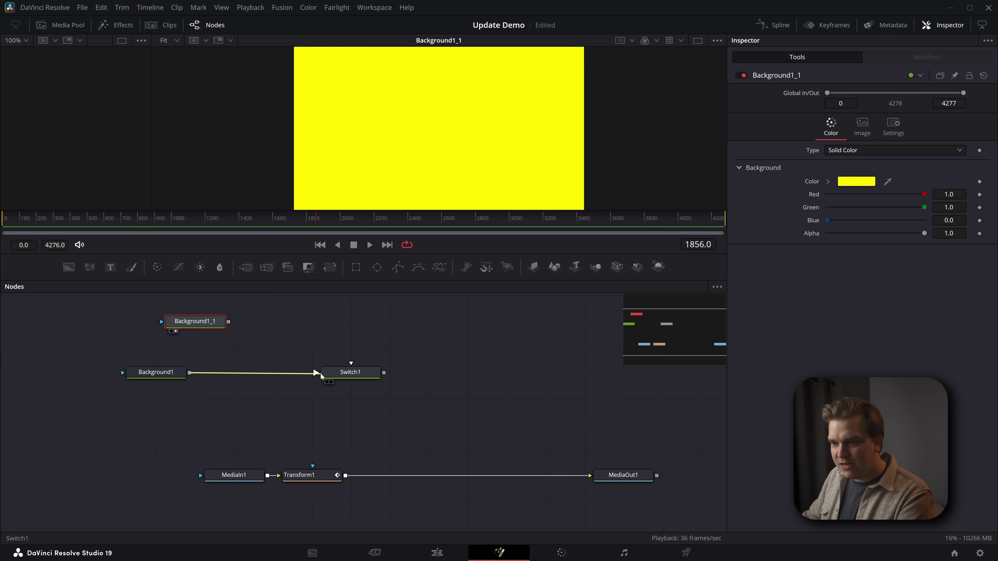
left_click_drag(229, 322, 351, 362)
left_click(350, 372)
key("1")
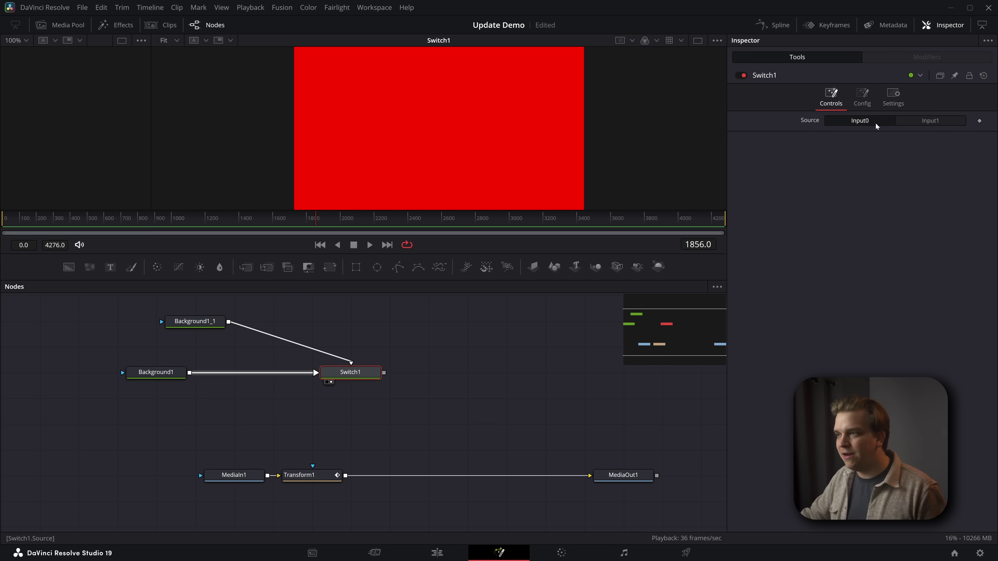
left_click(923, 120)
left_click(883, 124)
left_click(919, 123)
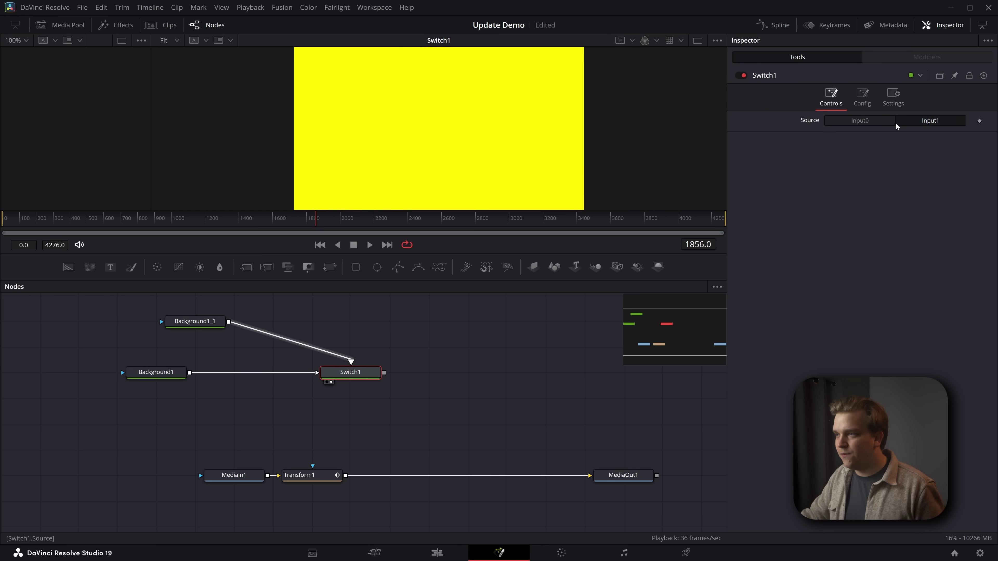
left_click(880, 125)
left_click(920, 123)
left_click(879, 125)
left_click(928, 122)
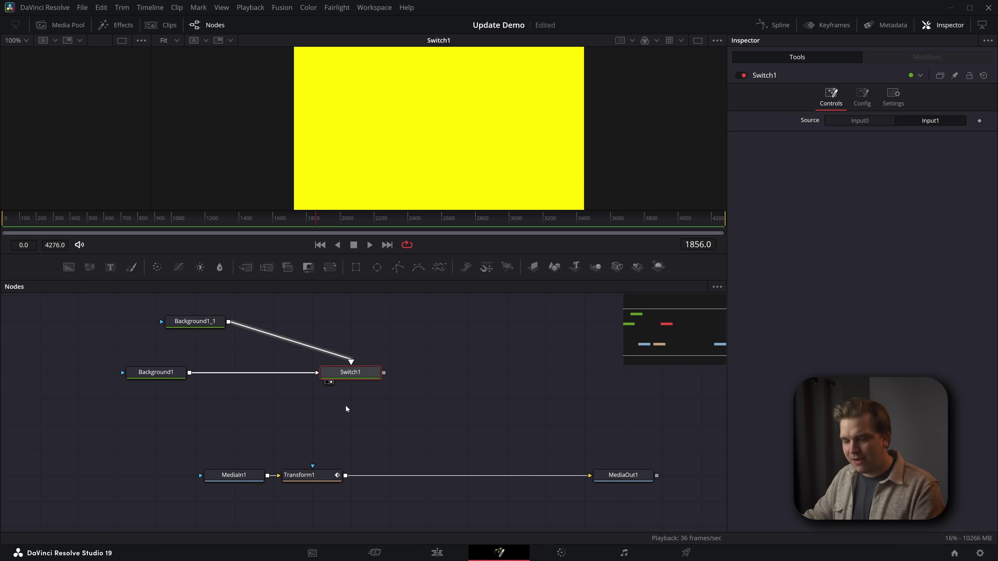
Add a Dissolve blending the two backgrounds at 0.337 for orange, then delete it
type("iss")
key("Return")
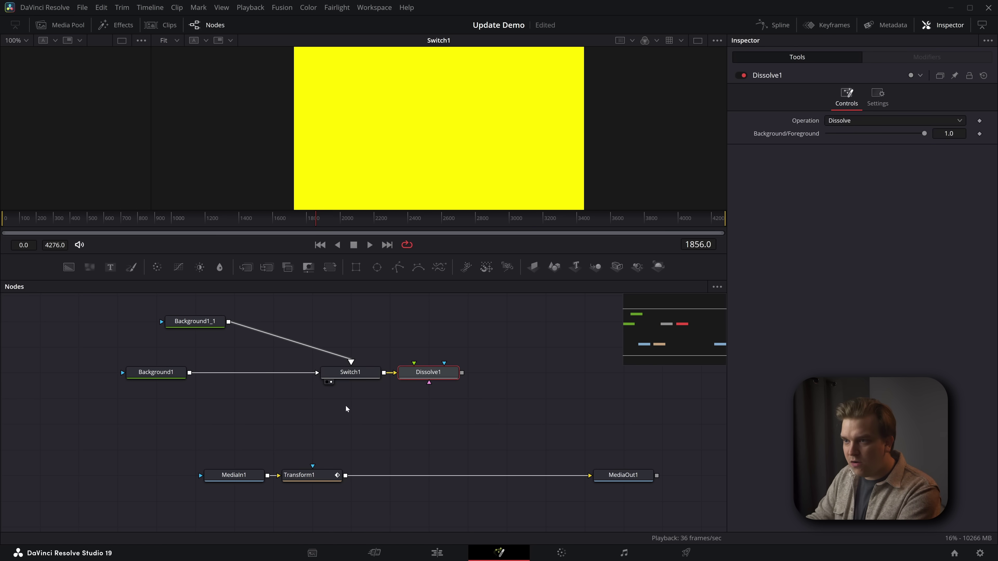
left_click_drag(434, 373, 318, 417)
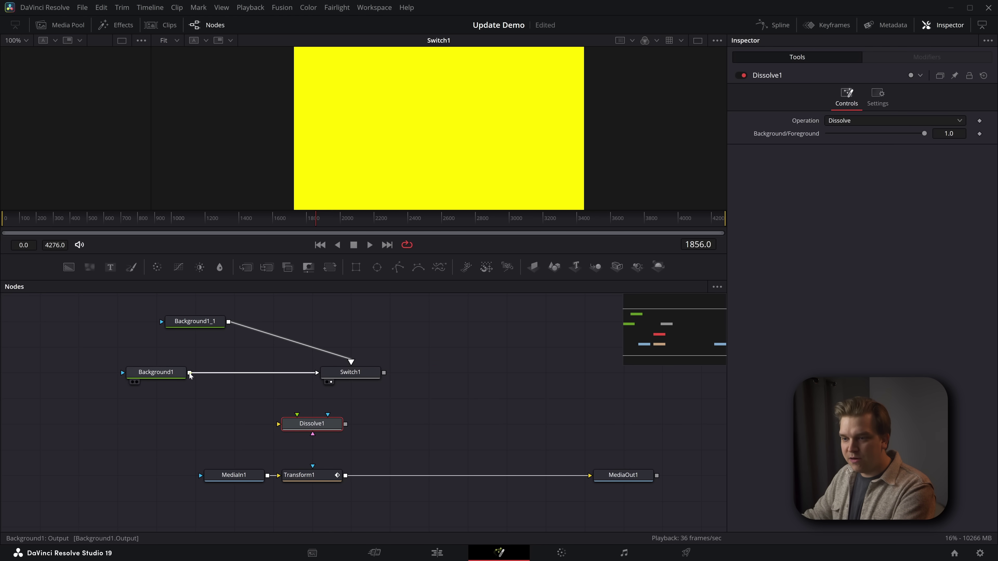
left_click_drag(190, 372, 279, 424)
left_click_drag(228, 321, 297, 414)
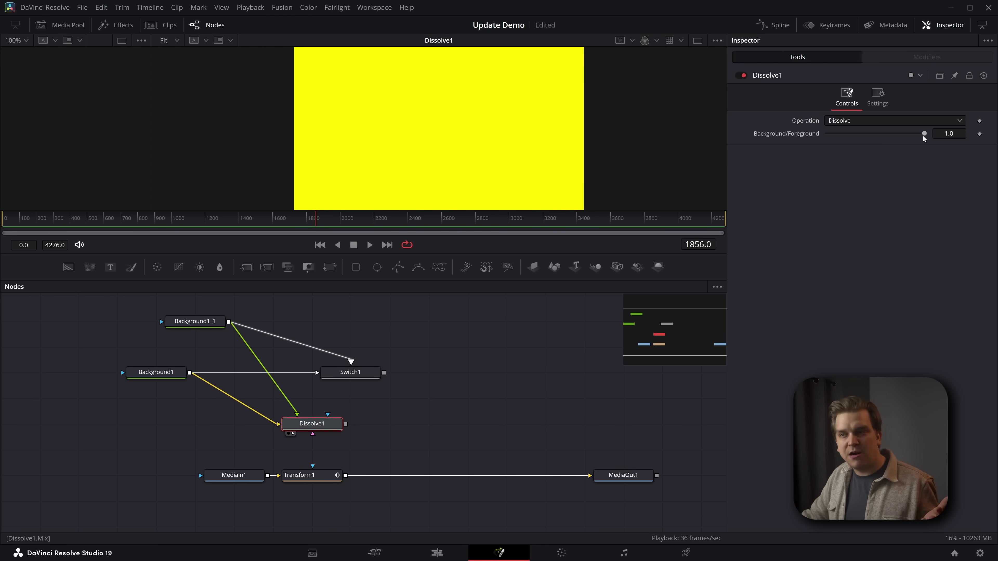
left_click_drag(923, 134, 861, 247)
left_click(307, 451)
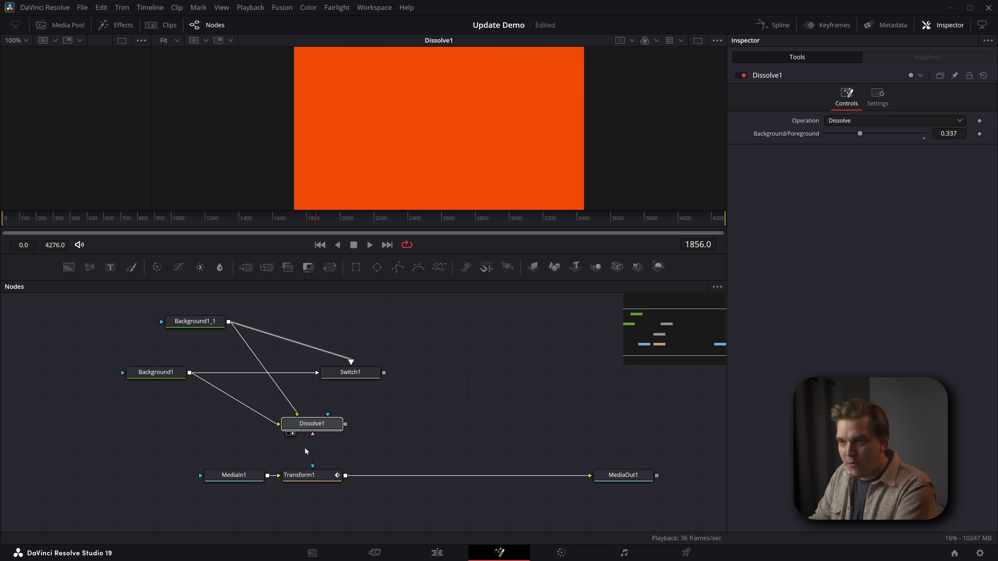
key("Delete")
Add a Background node, Background2, and adjust its green amount
key("shift+space")
type("bg")
key("Return")
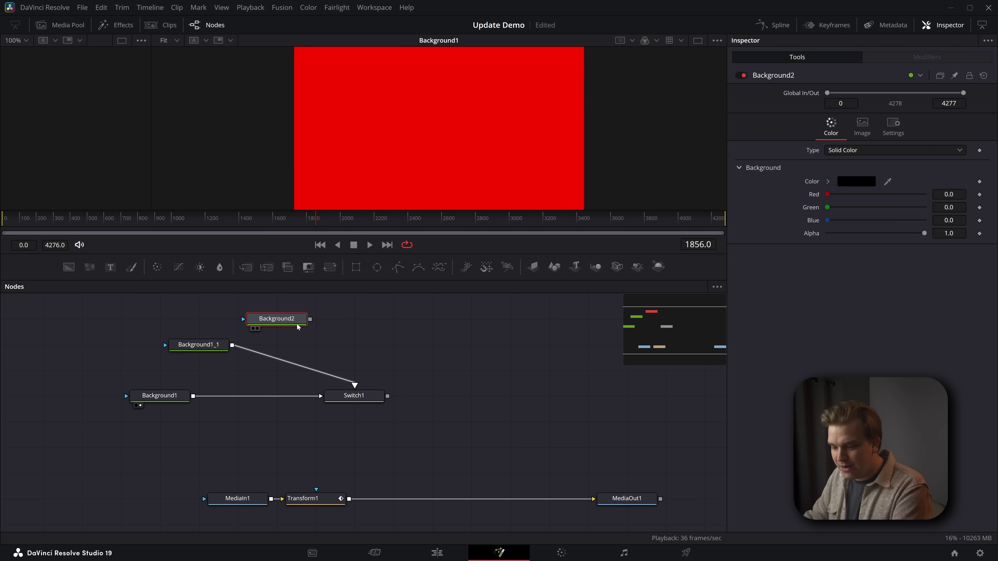
left_click_drag(827, 207, 927, 221)
left_click_drag(310, 319, 354, 396)
Give Switch1 3 inputs, wire Background2 into the third, and view Switch1
left_click(353, 396)
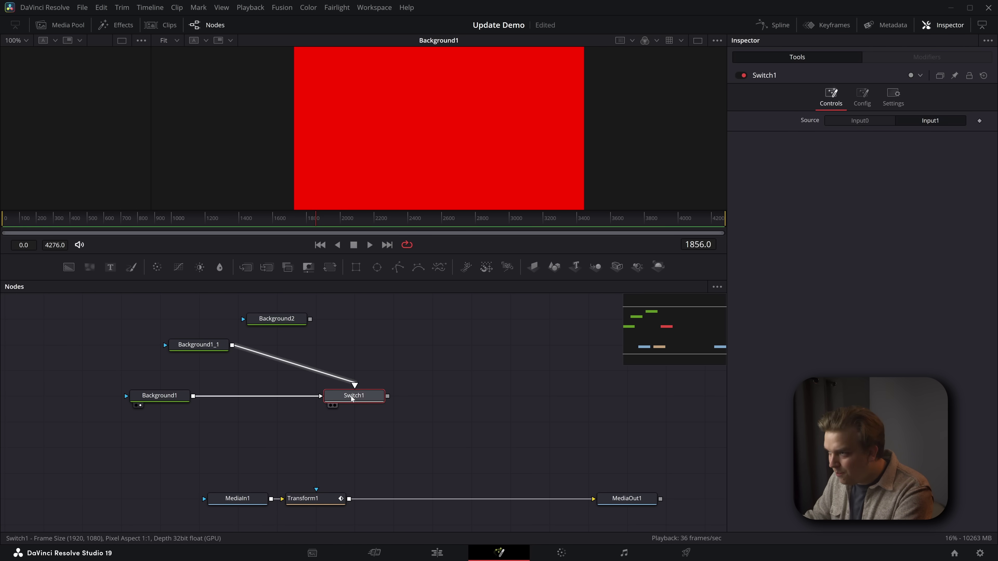
left_click(863, 99)
left_click_drag(845, 123, 852, 123)
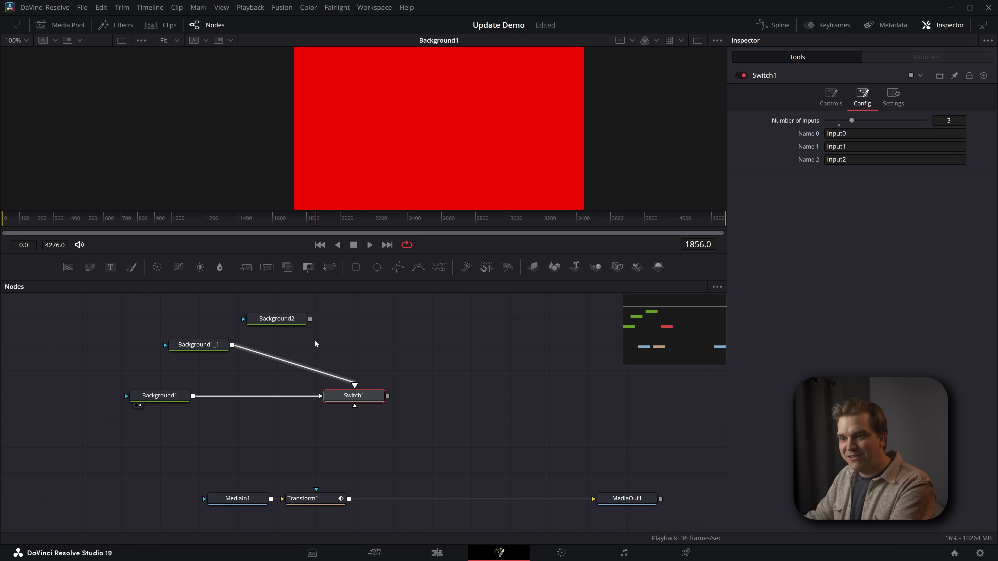
left_click_drag(310, 318, 352, 397)
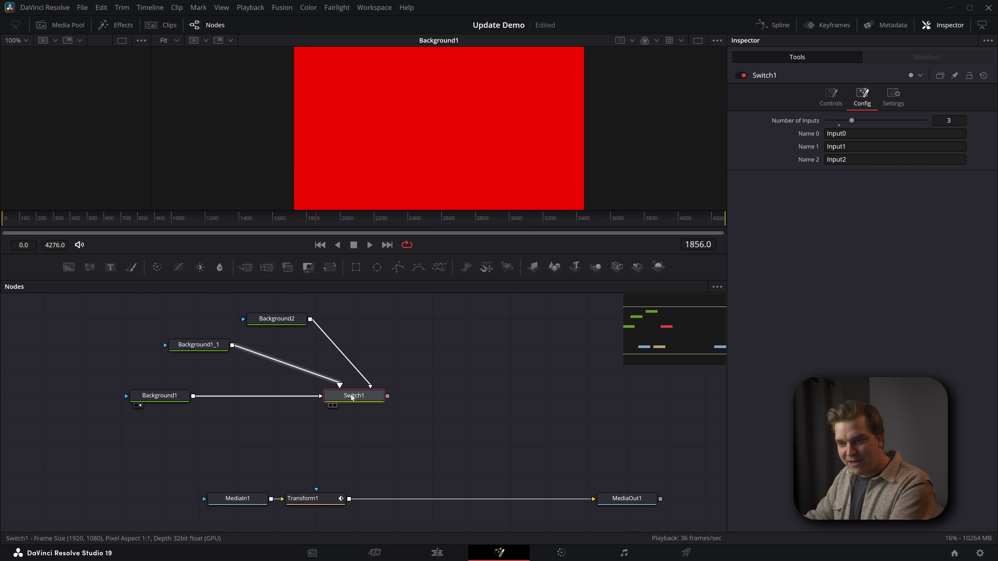
key("1")
Cycle Switch1's source through the red, yellow and blue backgrounds, ending on blue
left_click(831, 96)
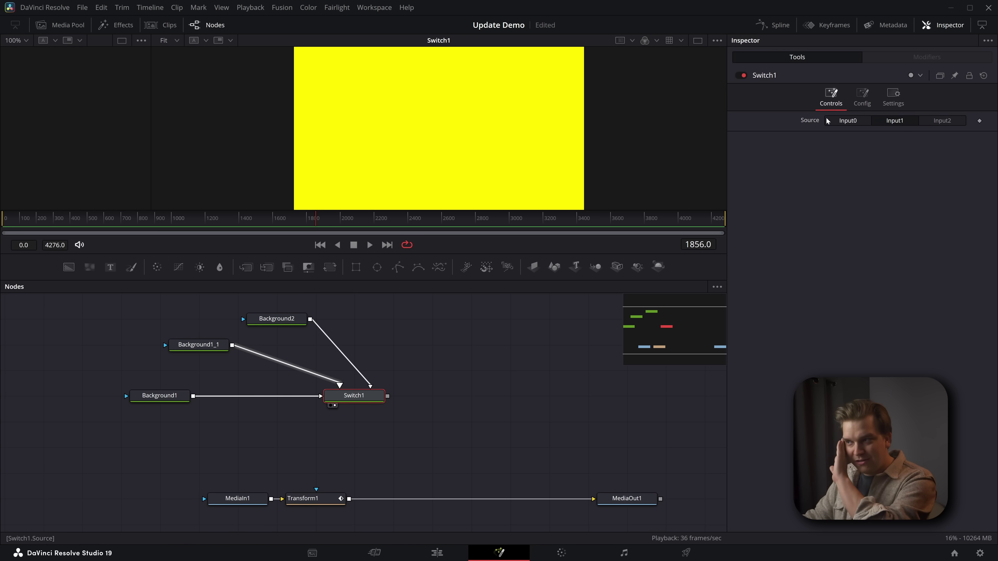
left_click(843, 122)
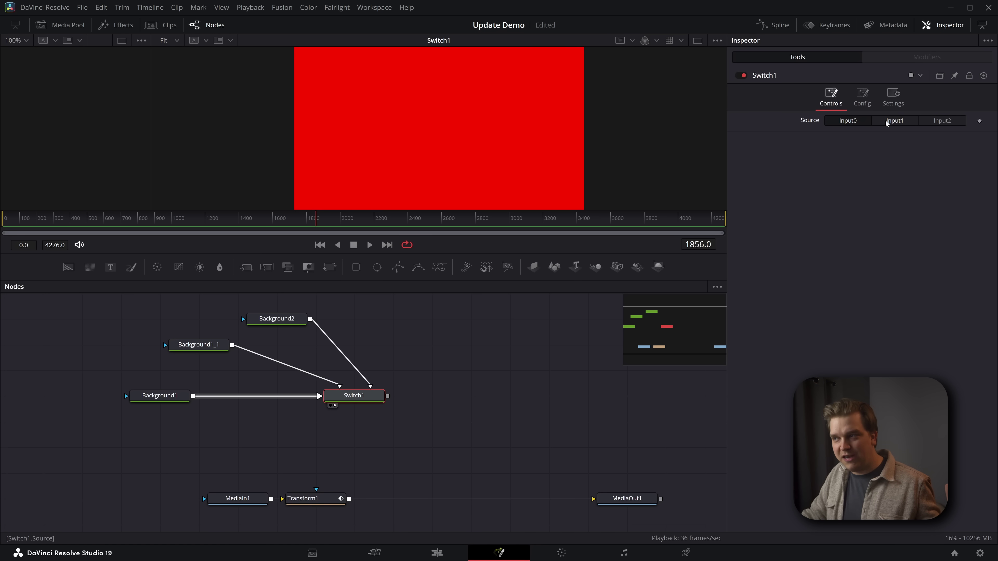
left_click(890, 121)
left_click(929, 121)
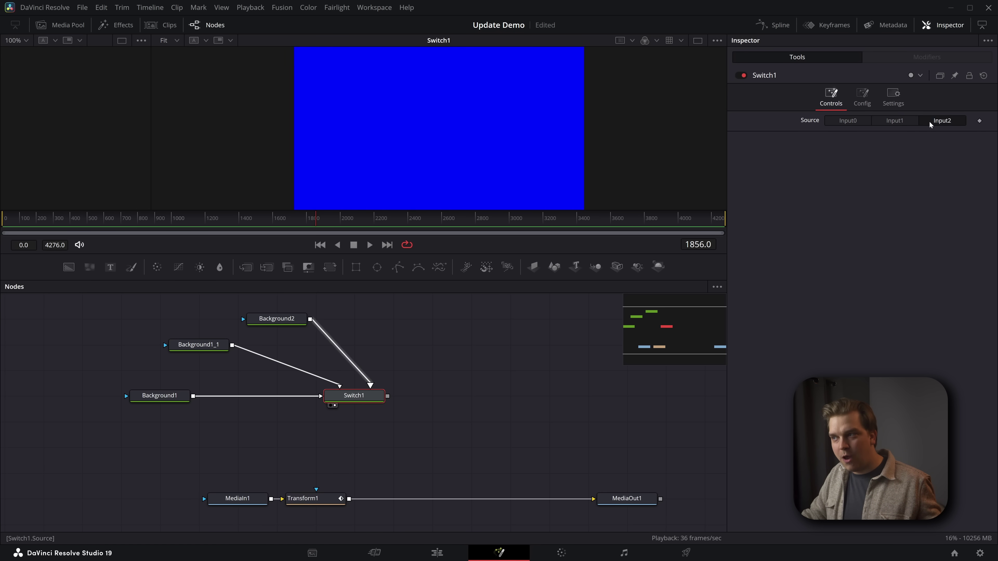
left_click(861, 121)
left_click(939, 121)
Raise Switch1's Number of Inputs to 20
left_click(862, 96)
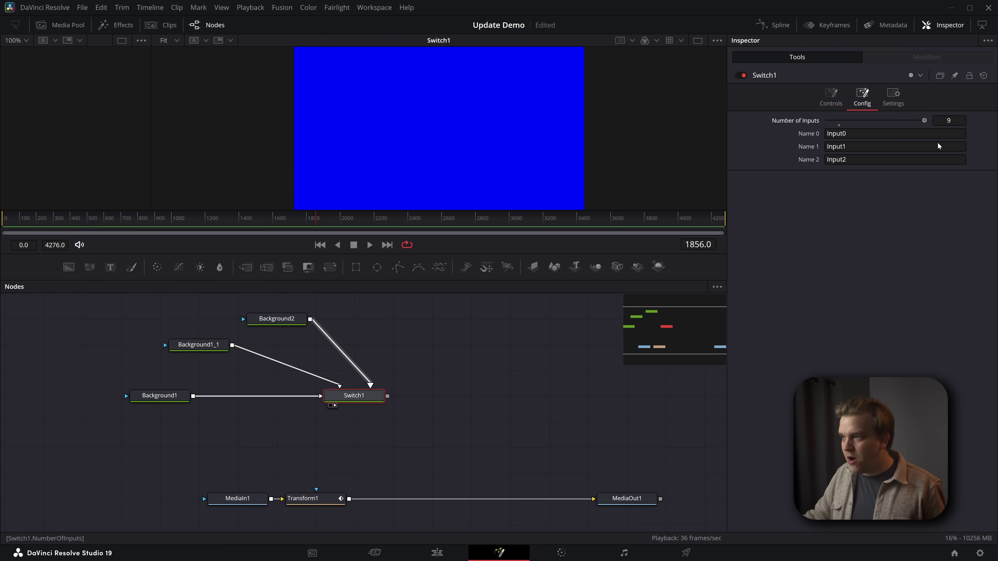
left_click(949, 121)
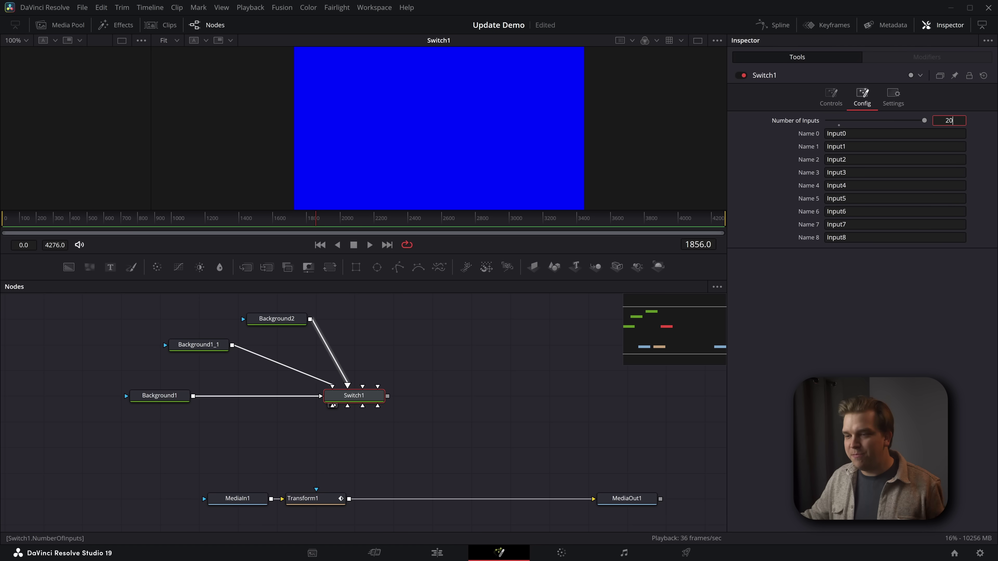
key("Return")
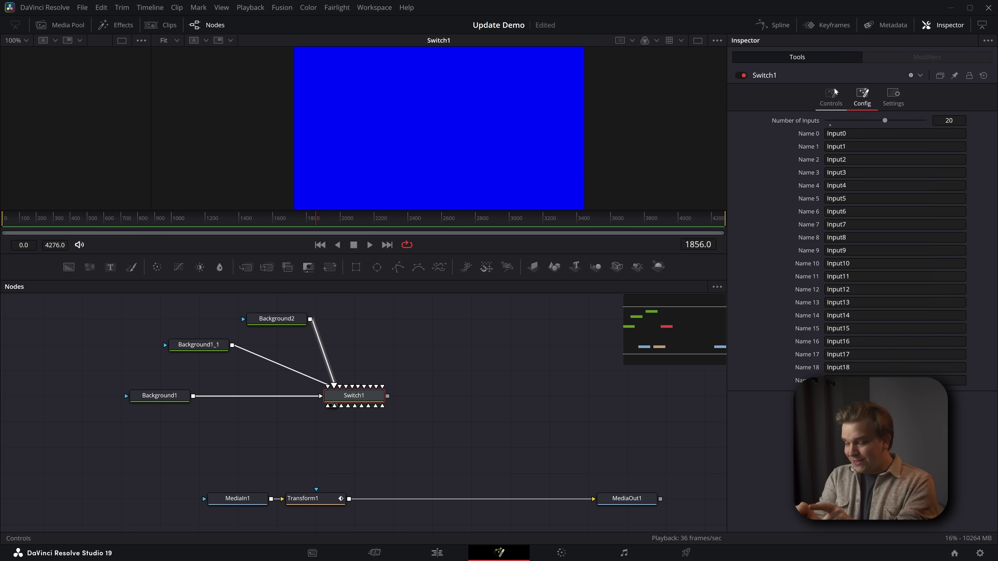
left_click(833, 94)
scroll(409, 377, "down", 2)
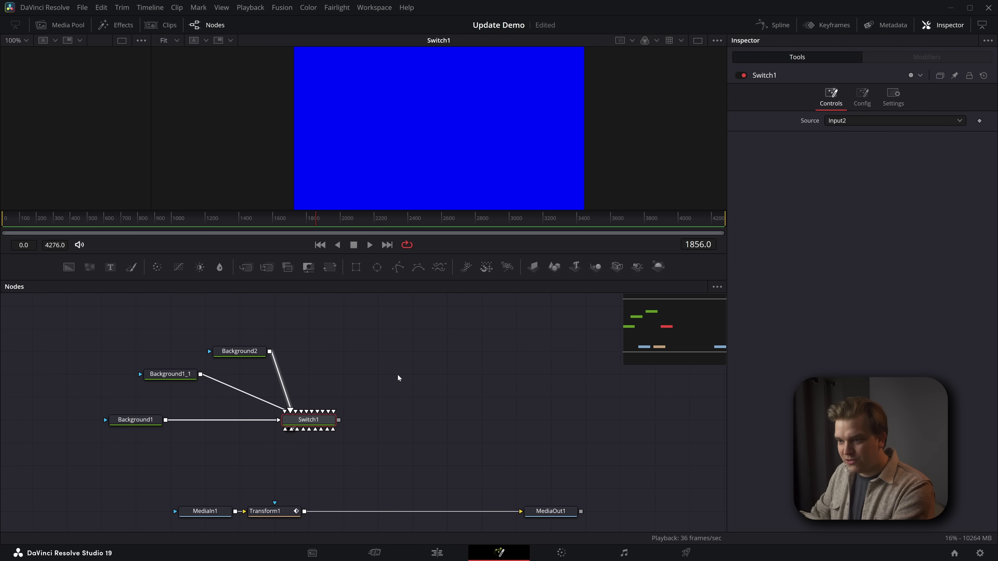
key("shift+space")
Add sEllipse1 and sStar1 shape nodes
type("sel")
key("Return")
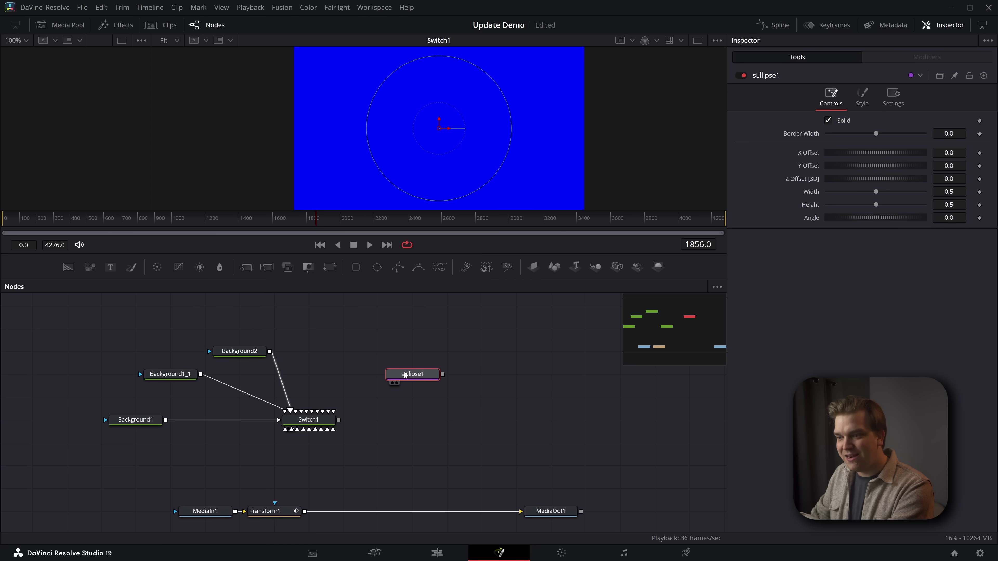
key("shift+space")
type("ssta")
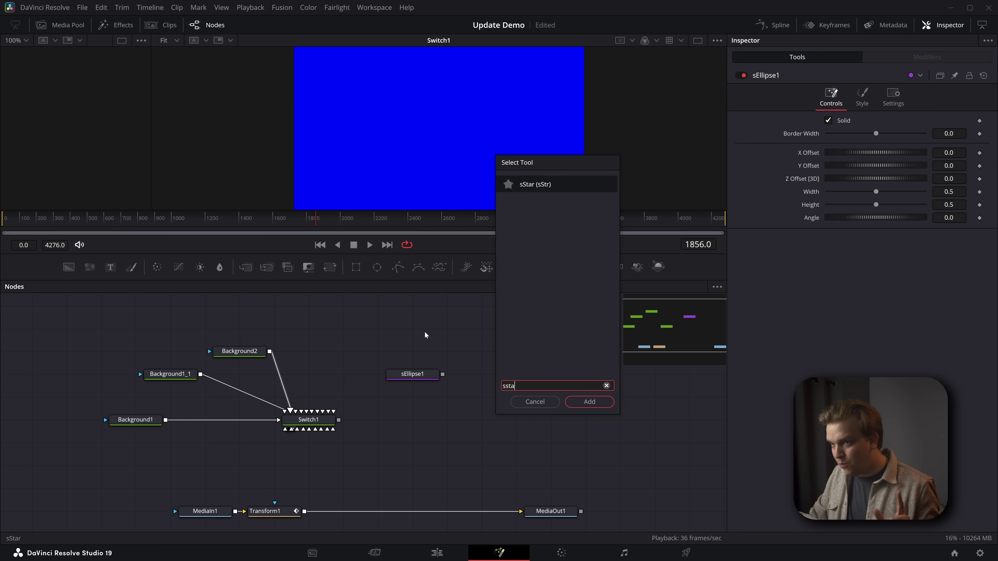
key("Return")
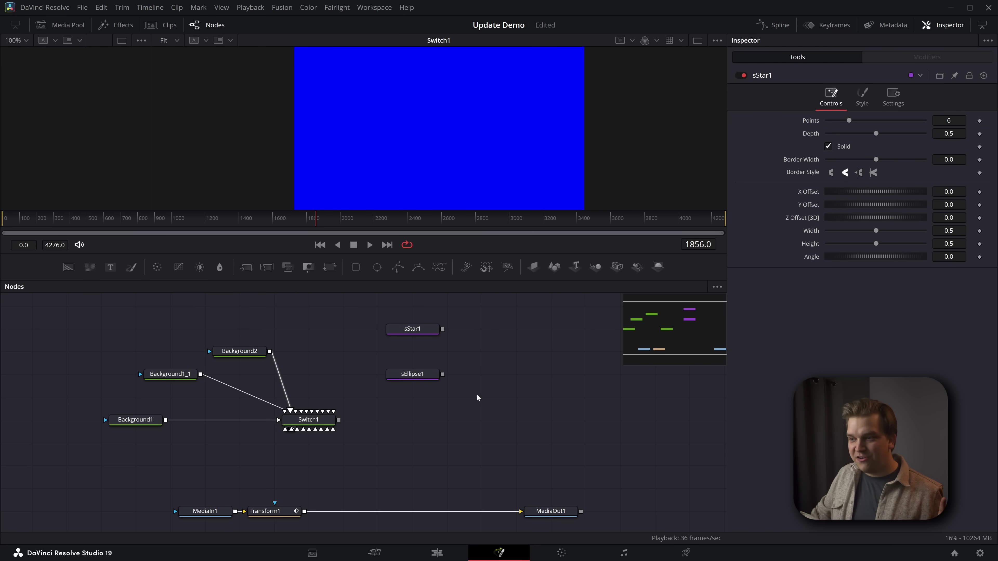
Add Switch2 fed by sEllipse1 and sStar1, shown in viewer 2
key("shift+space")
type("switc")
key("Return")
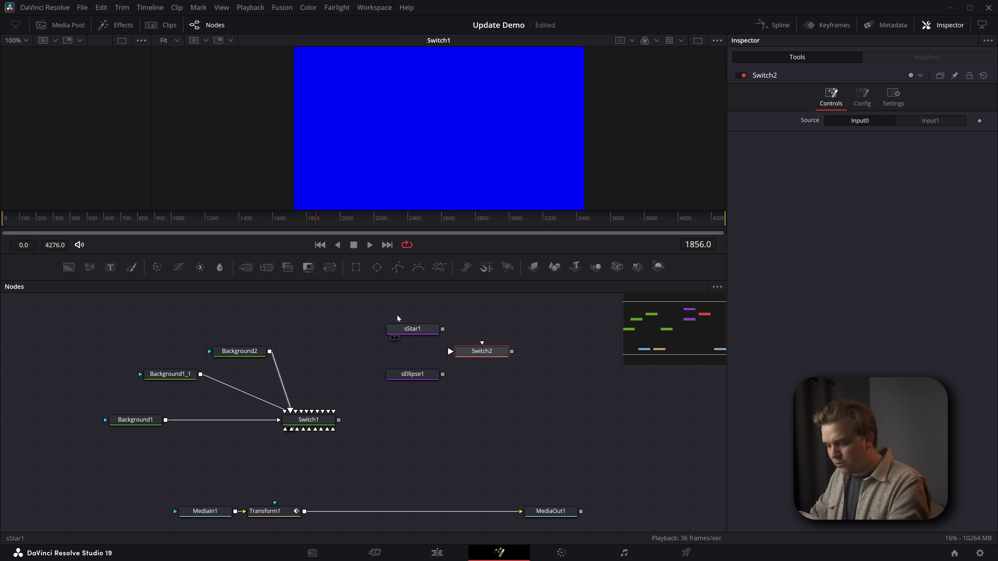
left_click_drag(485, 353, 472, 374)
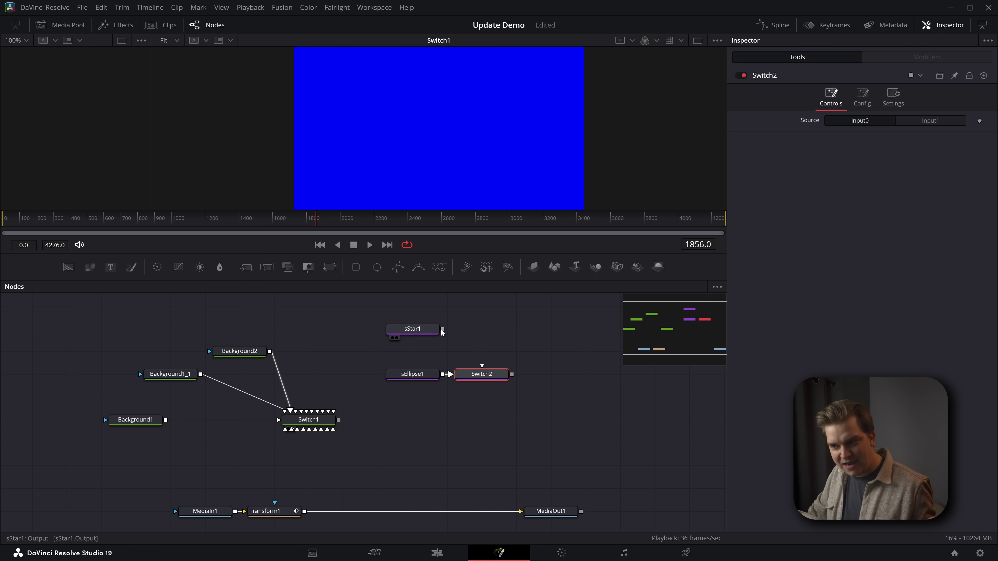
left_click_drag(443, 332, 483, 366)
key("2")
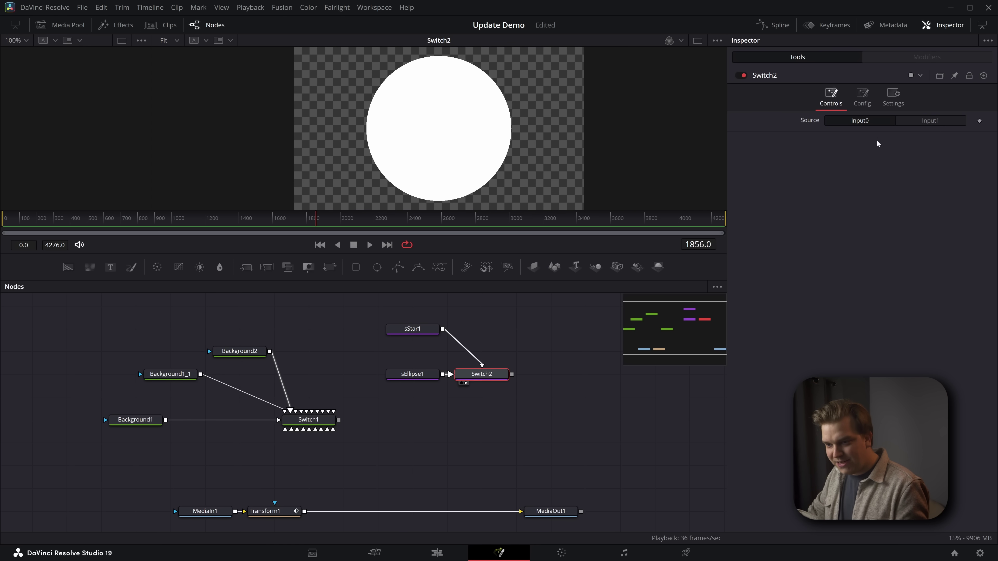
Toggle Switch2 between the circle and the star, settling on the star
left_click(935, 124)
left_click(864, 124)
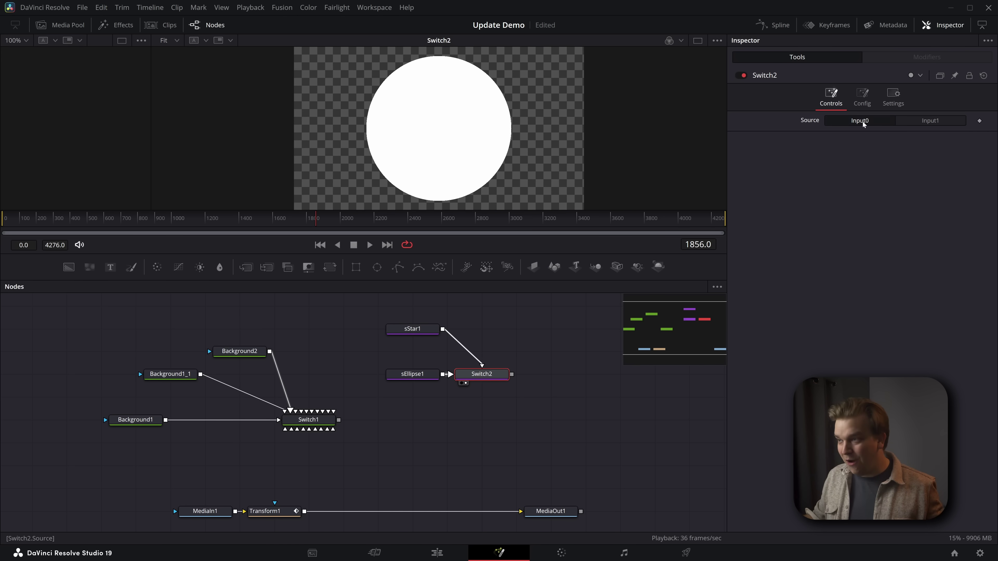
left_click(927, 123)
left_click(867, 122)
left_click(900, 122)
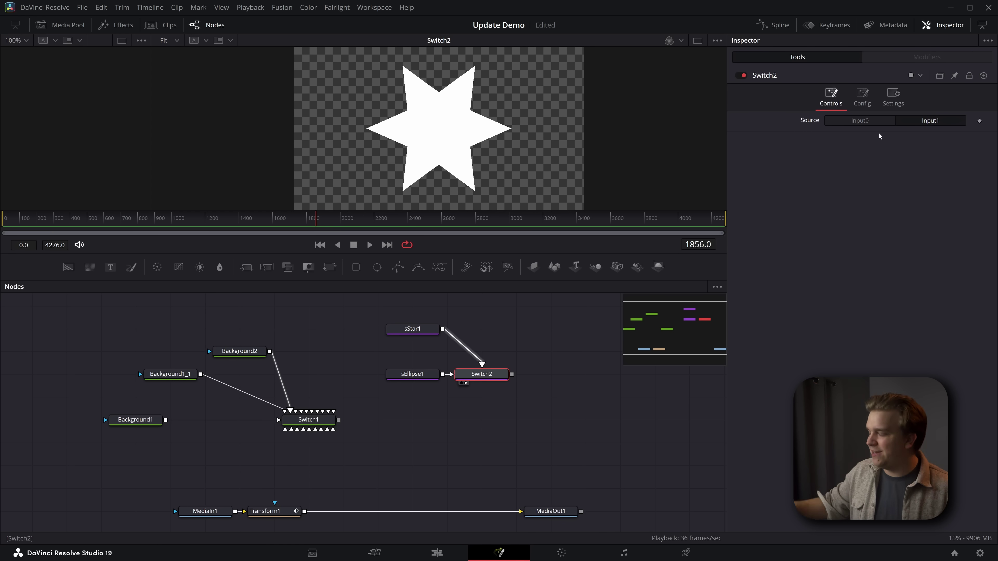
scroll(487, 456, "right", 3)
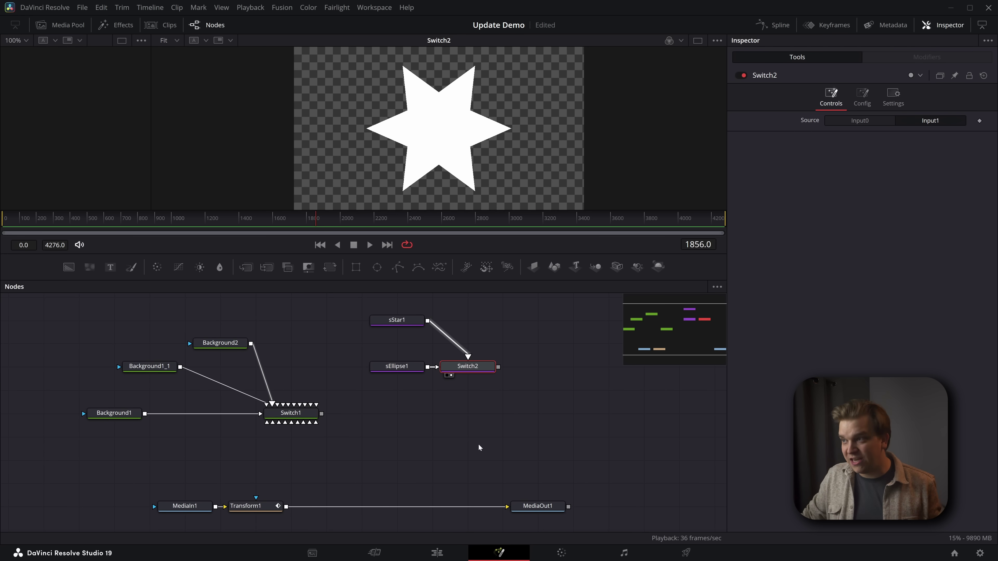
left_click(858, 120)
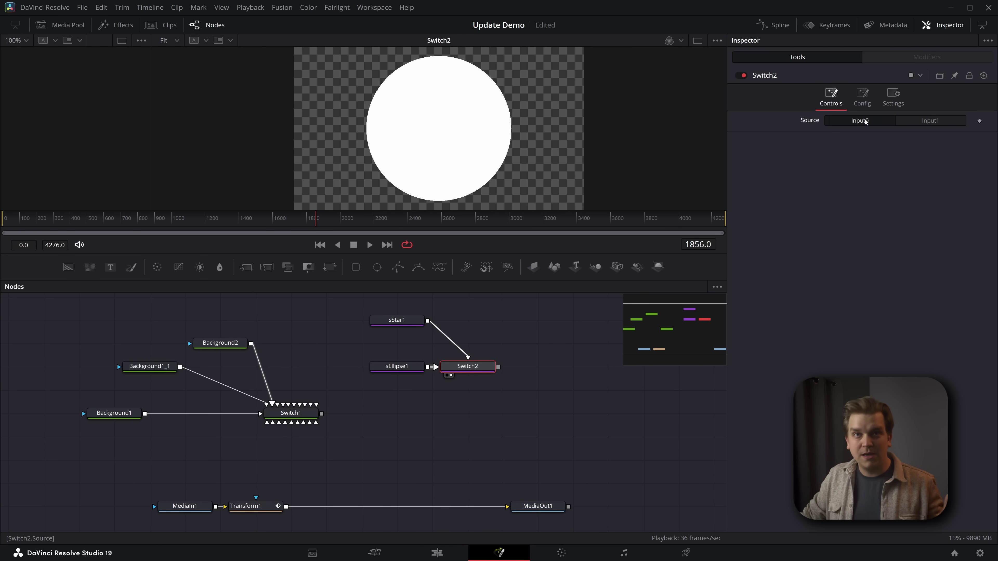
left_click(909, 122)
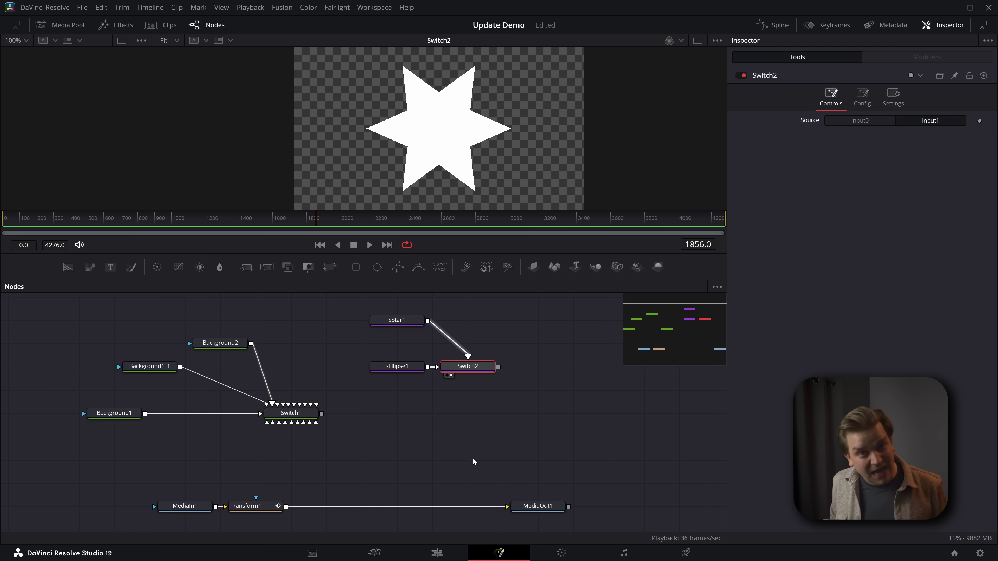
scroll(475, 462, "down", 3)
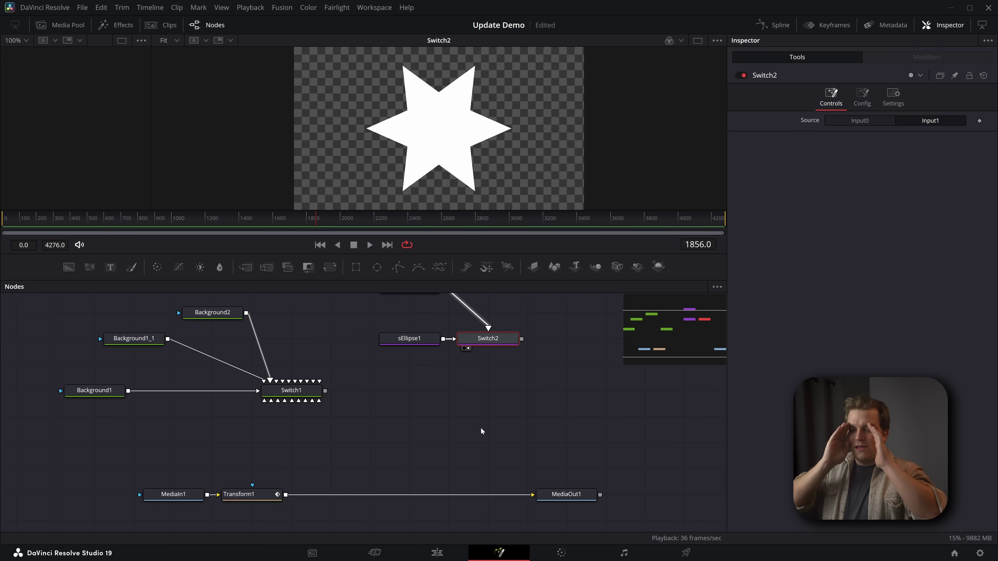
scroll(477, 441, "up", 2)
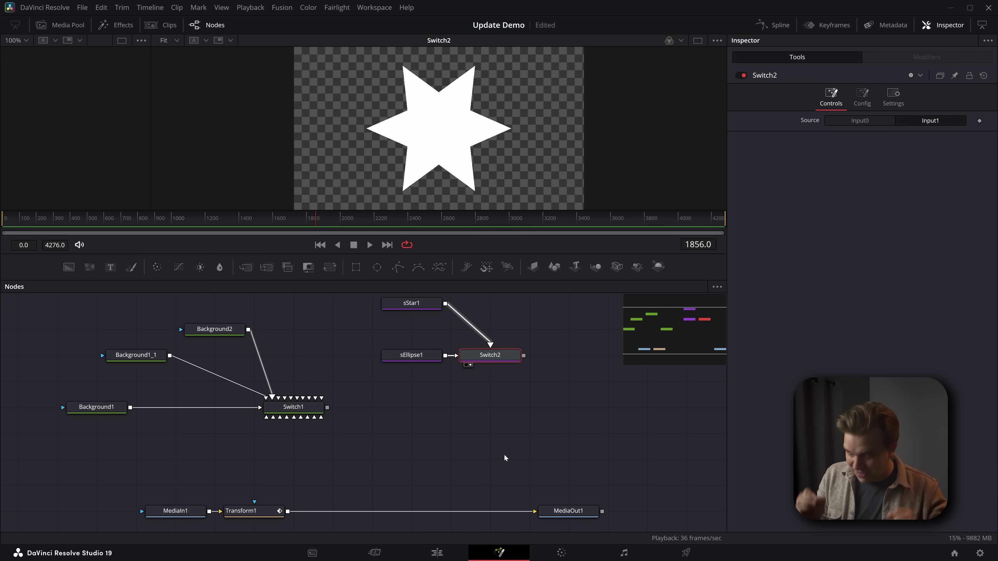
scroll(457, 455, "left", 3)
Add a Text+ node, Text1, from the 'tex' search and place it below the switches
key("shift+space")
type("tex")
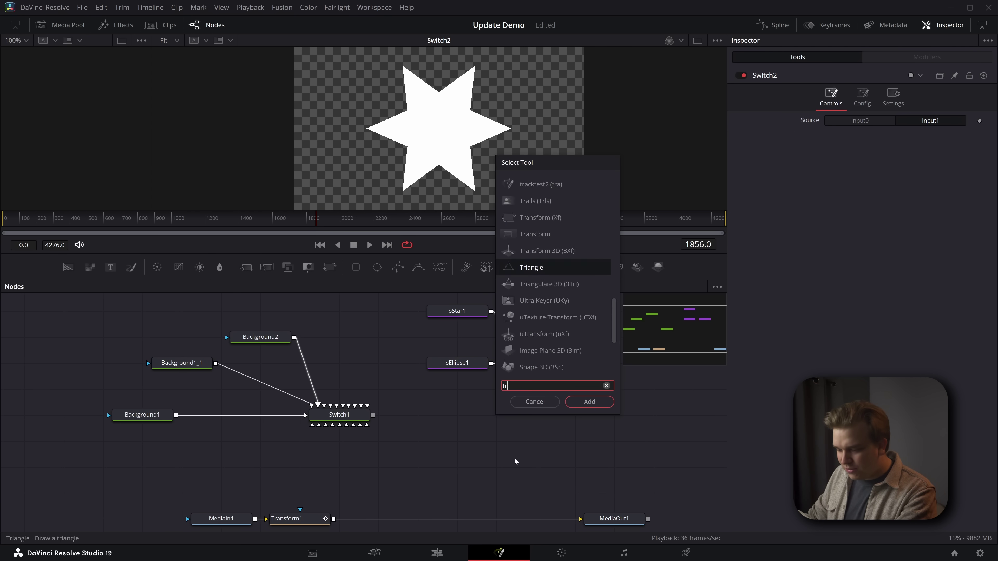
key("Down")
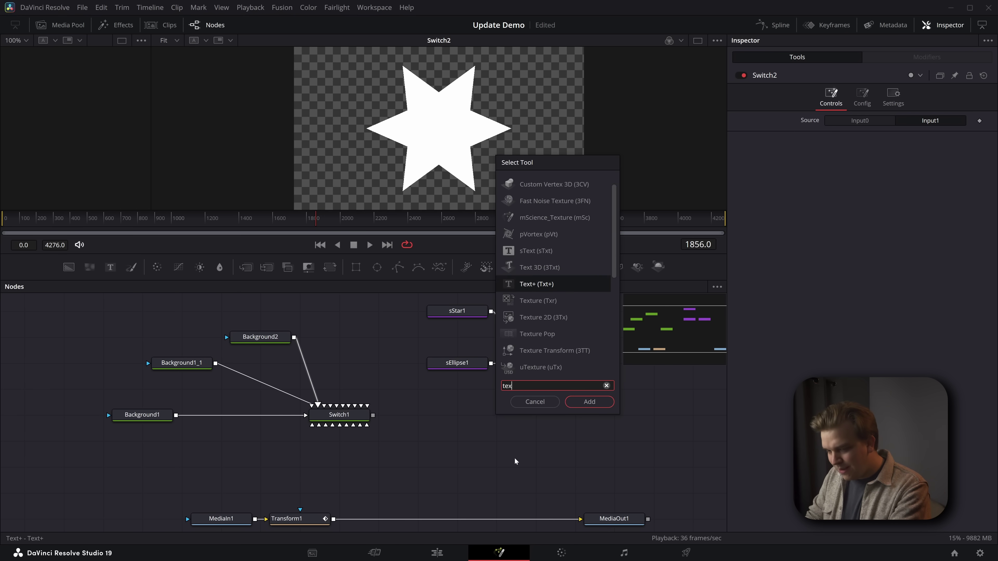
key("Return")
left_click_drag(497, 472, 496, 443)
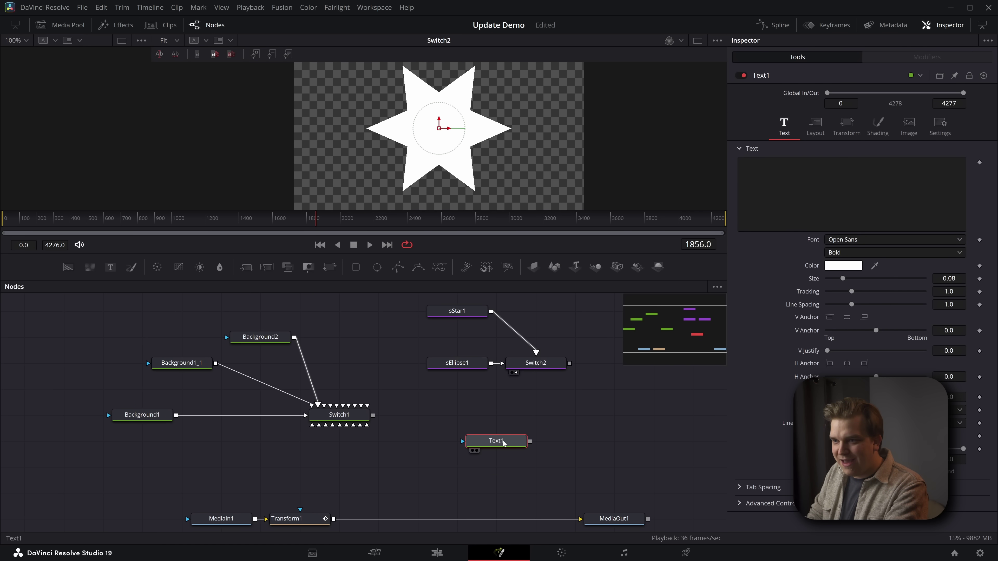
scroll(559, 417, "right", 2)
scroll(437, 426, "up", 2)
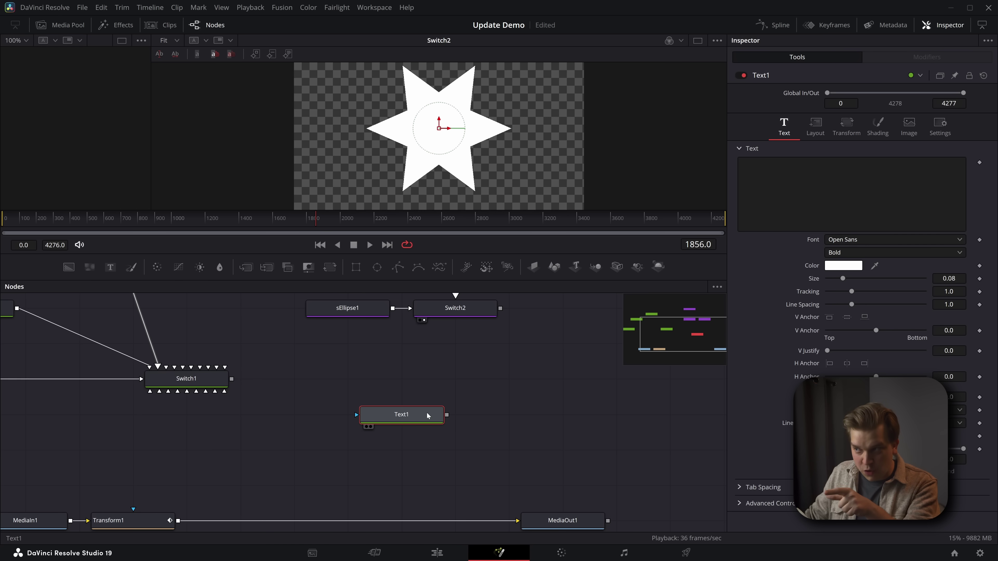
right_click(798, 204)
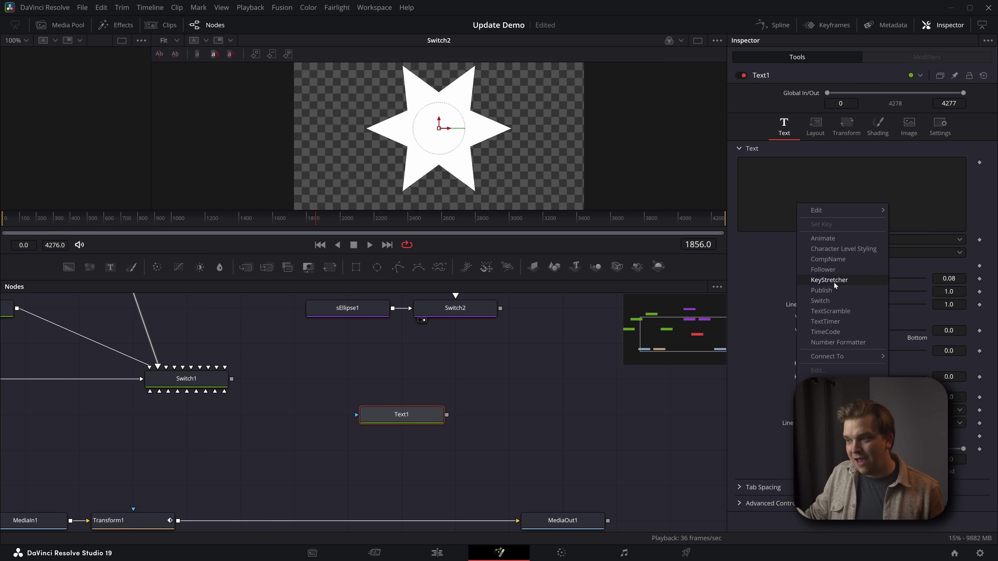
Attach a Switch modifier to Text1's text with entries hi, hey, yo, hello and hola
left_click(830, 300)
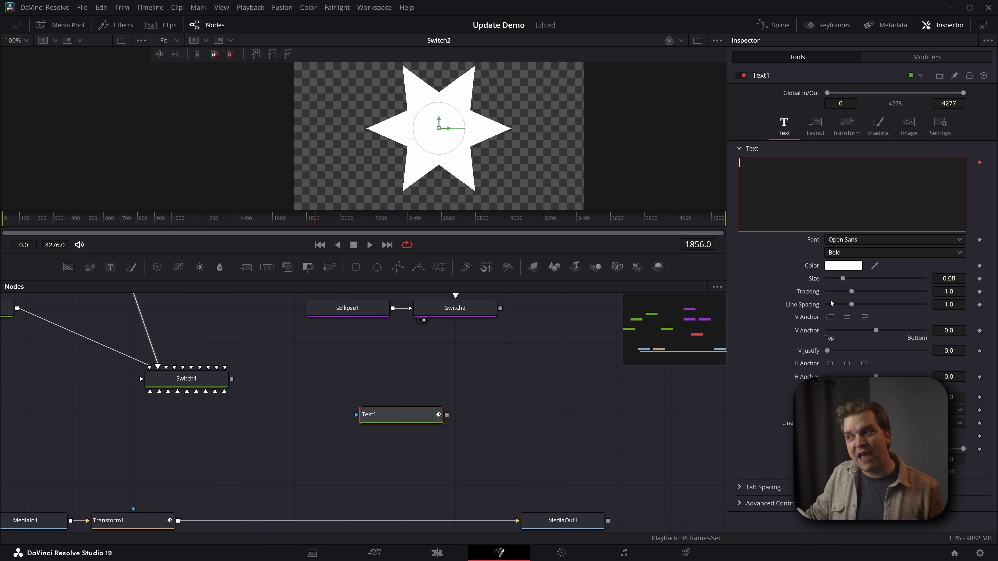
left_click(936, 59)
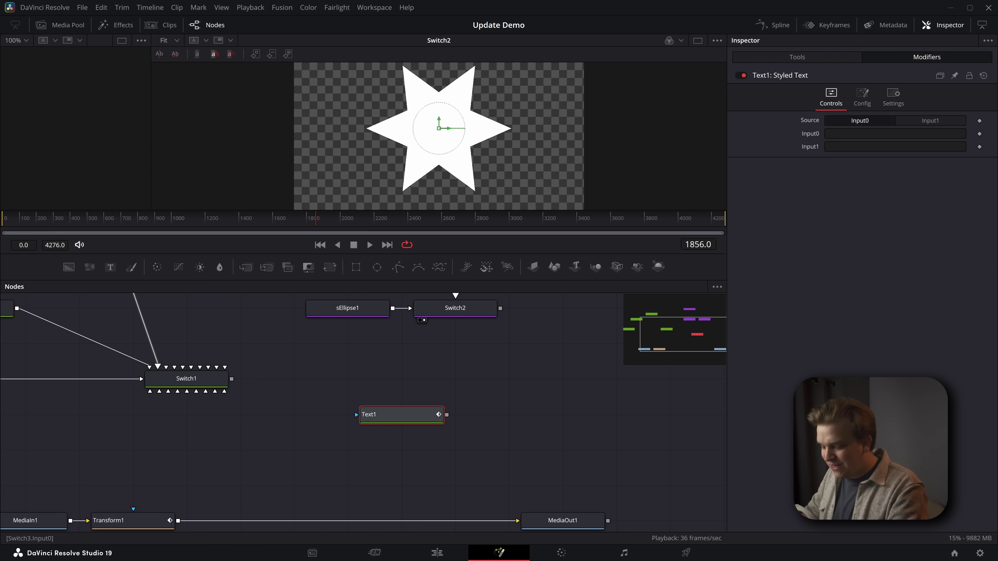
left_click(895, 133)
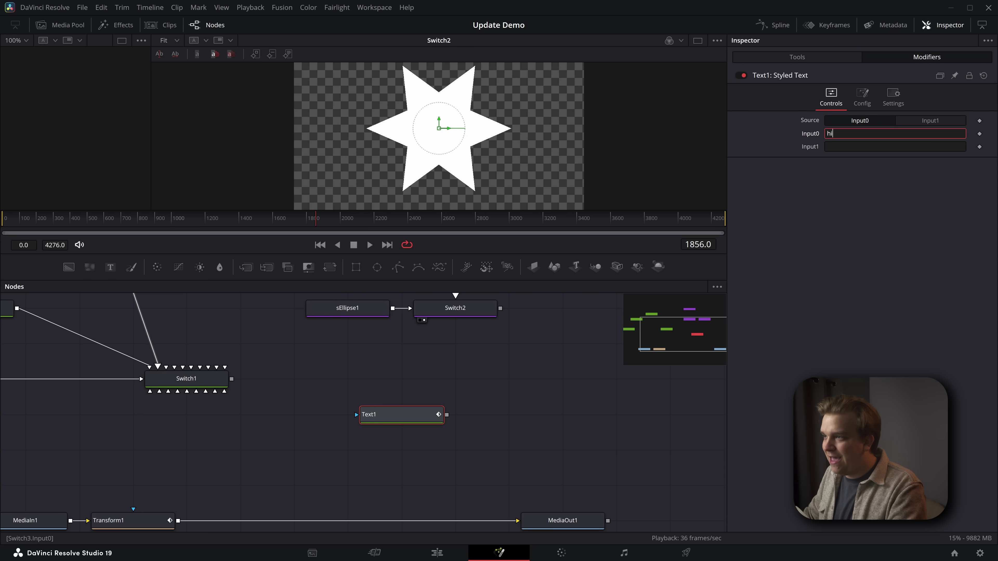
type("hi")
left_click(862, 98)
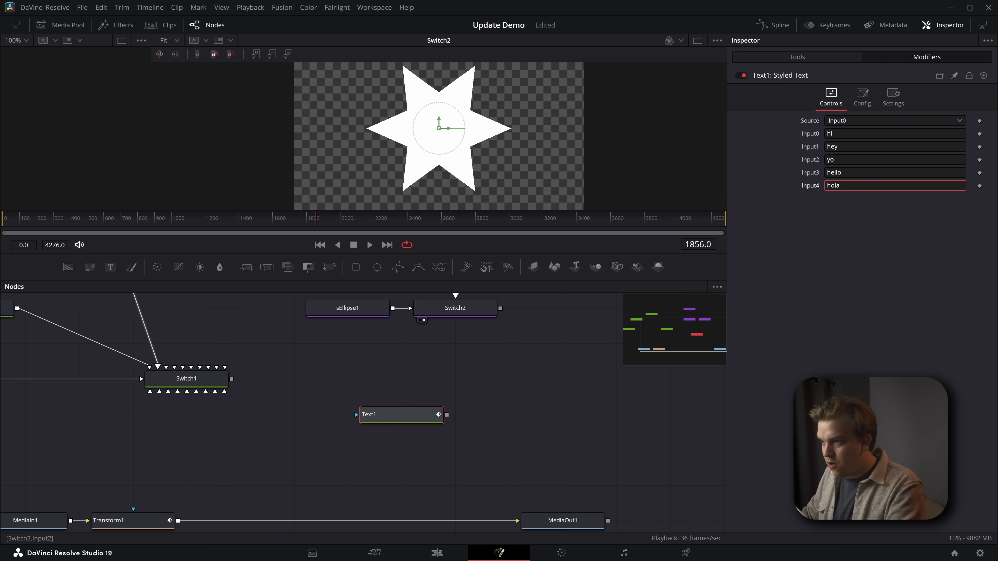
key("Return")
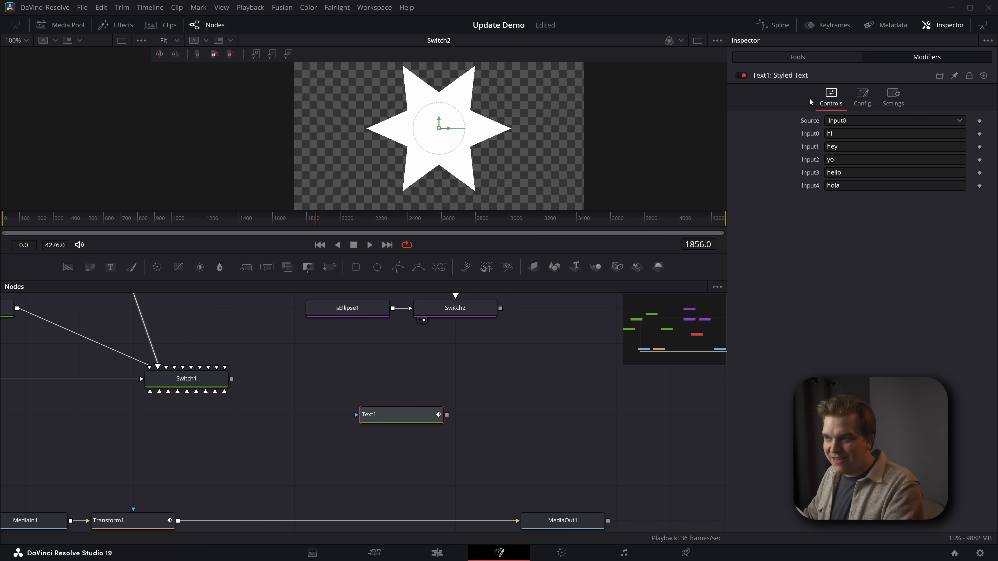
View Text1 and cycle through hi, hey, yo, hello and hola, ending on hey
key("1")
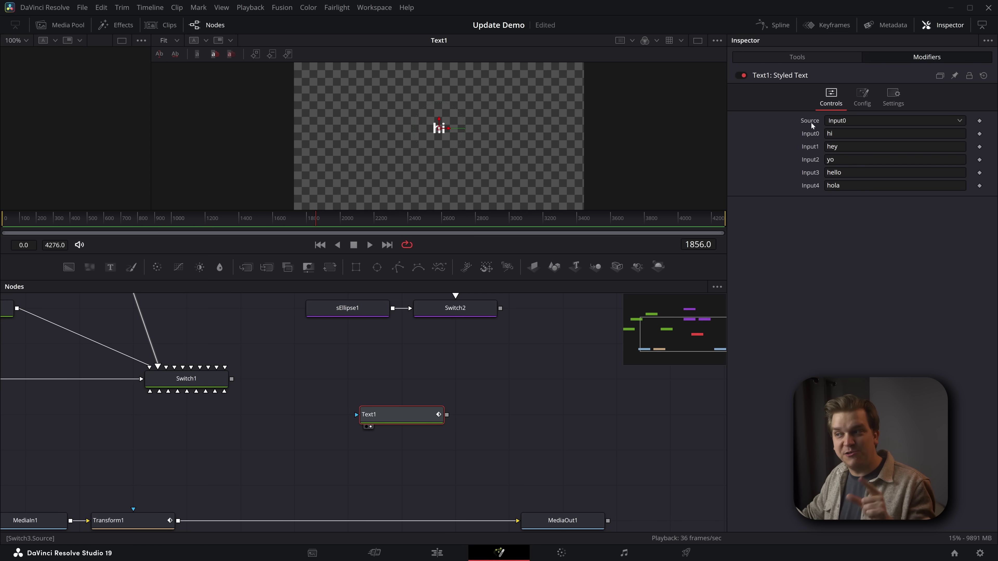
left_click(854, 122)
left_click(857, 122)
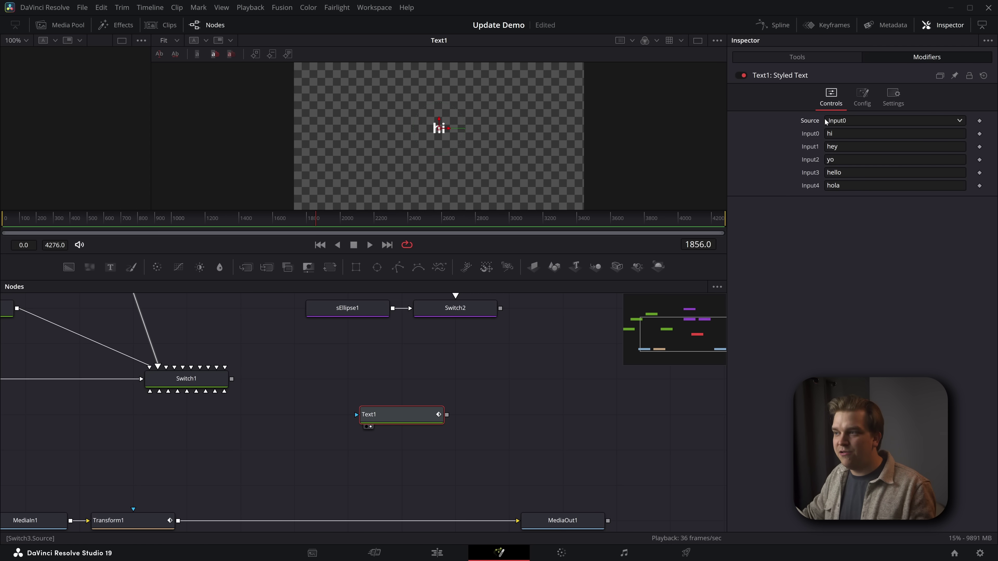
left_click(826, 122)
left_click(844, 144)
left_click(843, 122)
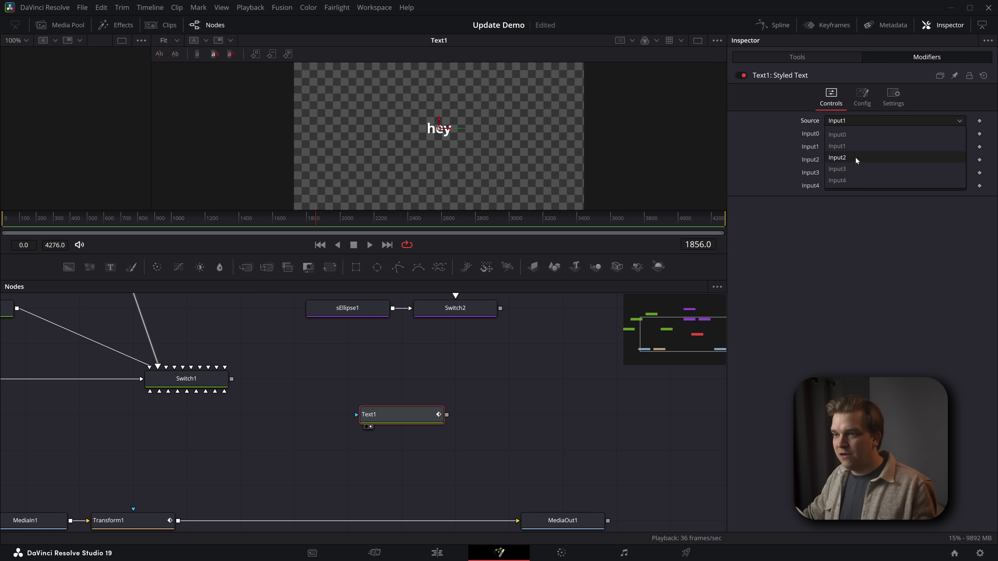
left_click(855, 156)
left_click(841, 121)
left_click(840, 169)
left_click(847, 121)
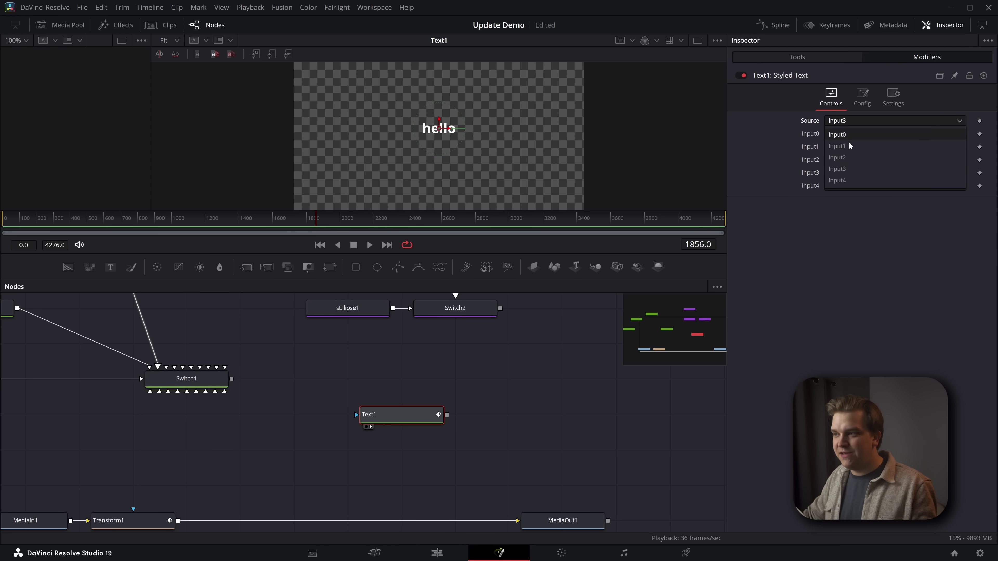
left_click(838, 180)
left_click(840, 121)
left_click(841, 147)
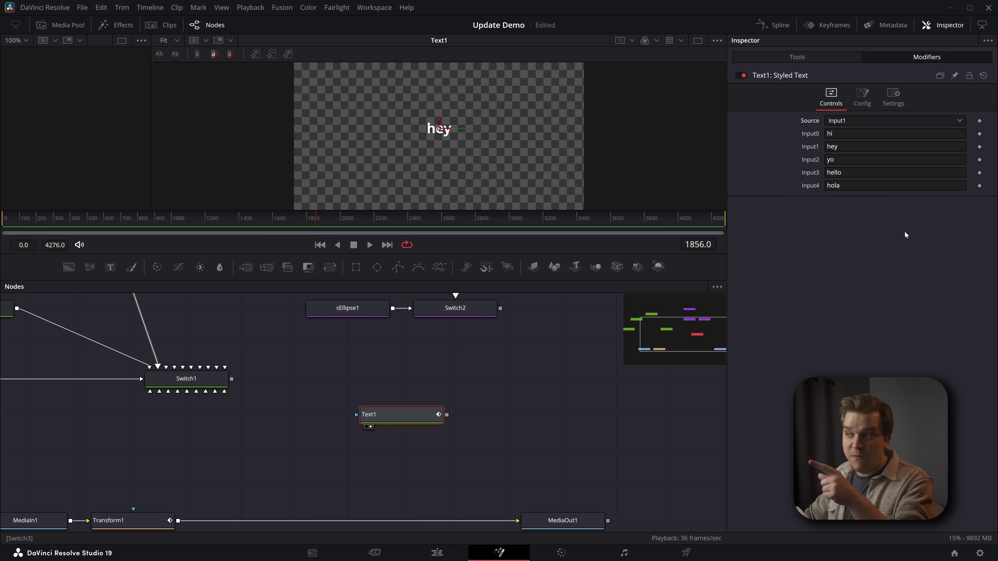
Name the switch's first three inputs hi, hey and yo
left_click(862, 94)
left_click(849, 134)
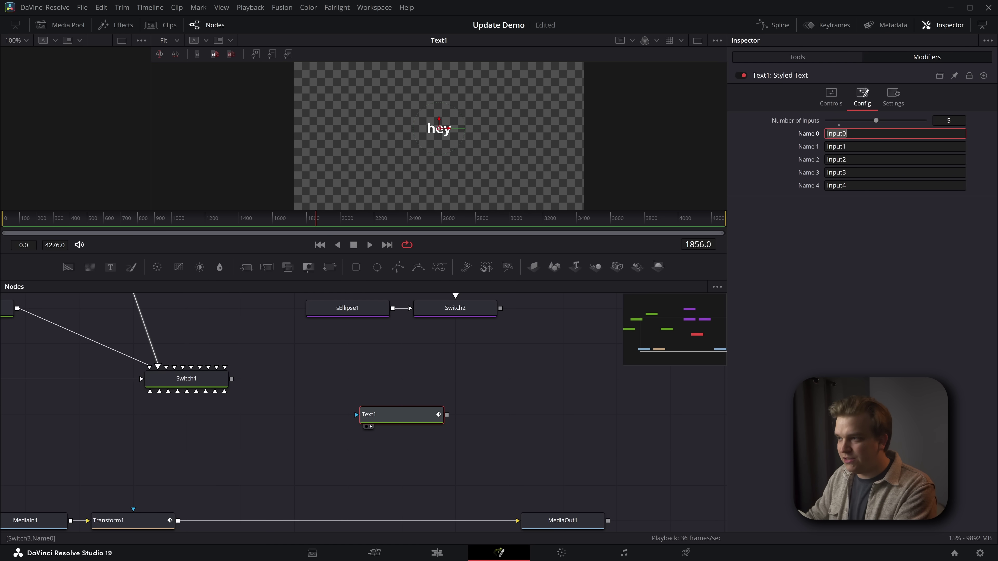
type("hi")
key("Tab")
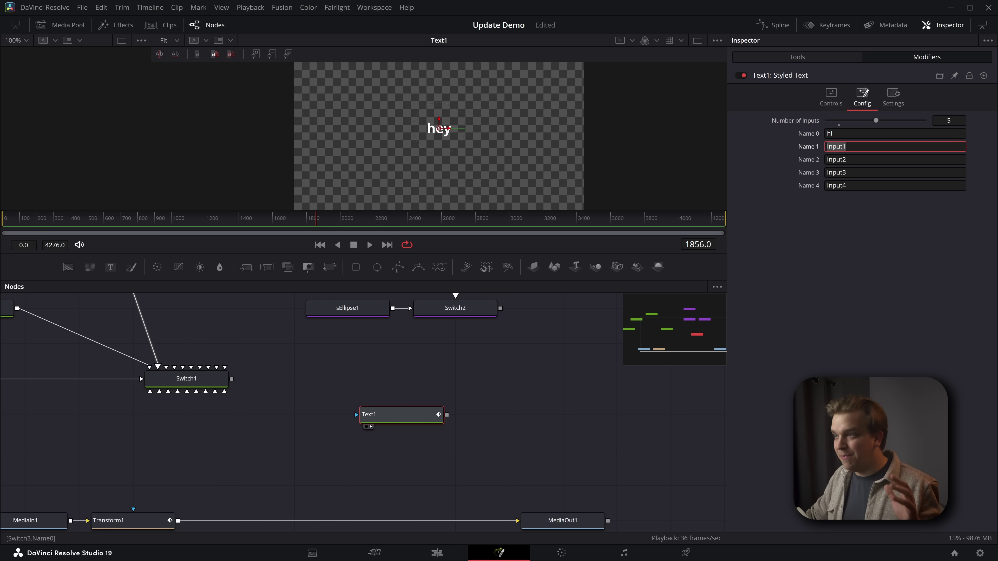
type("hey")
key("Tab")
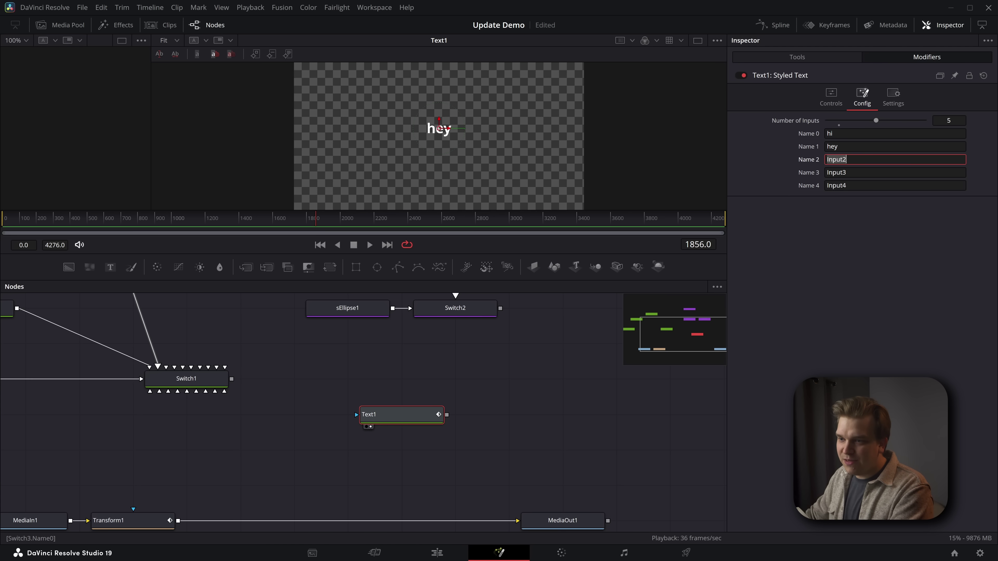
type("yo")
key("Tab")
left_click(831, 96)
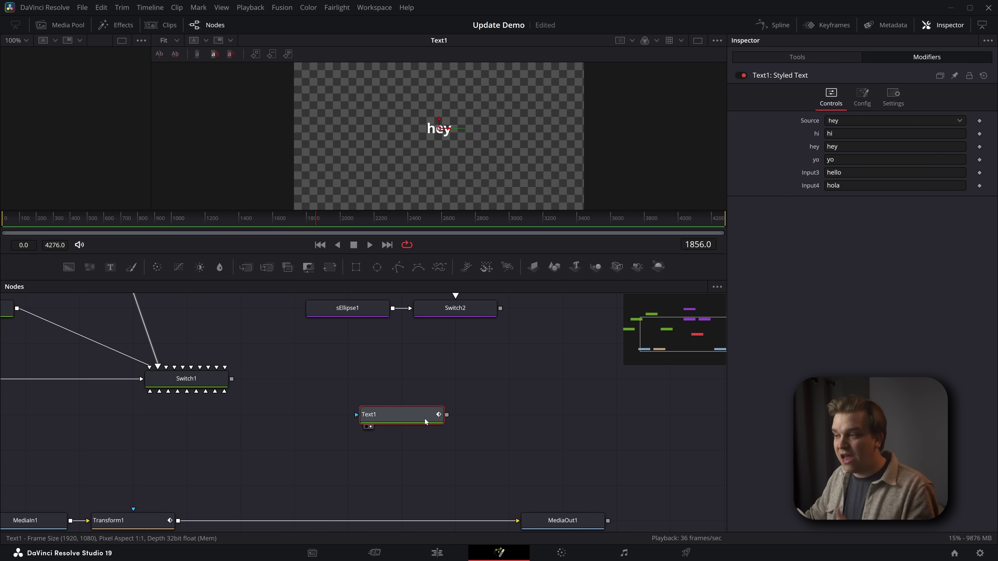
key("shift+space")
Add Transform2 after Text1 and drive its Size with a Switch modifier
type("transform")
key("Return")
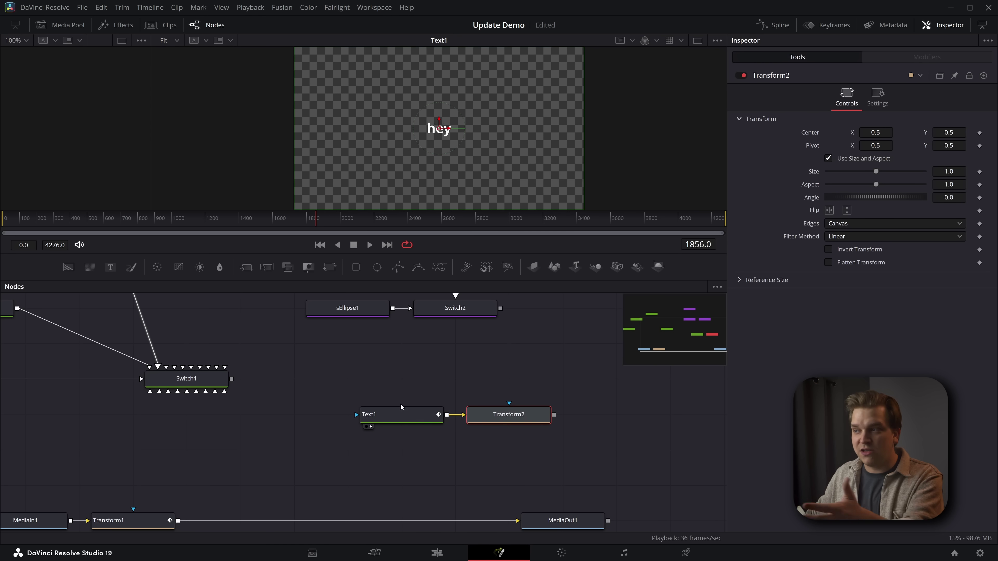
key("2")
right_click(814, 178)
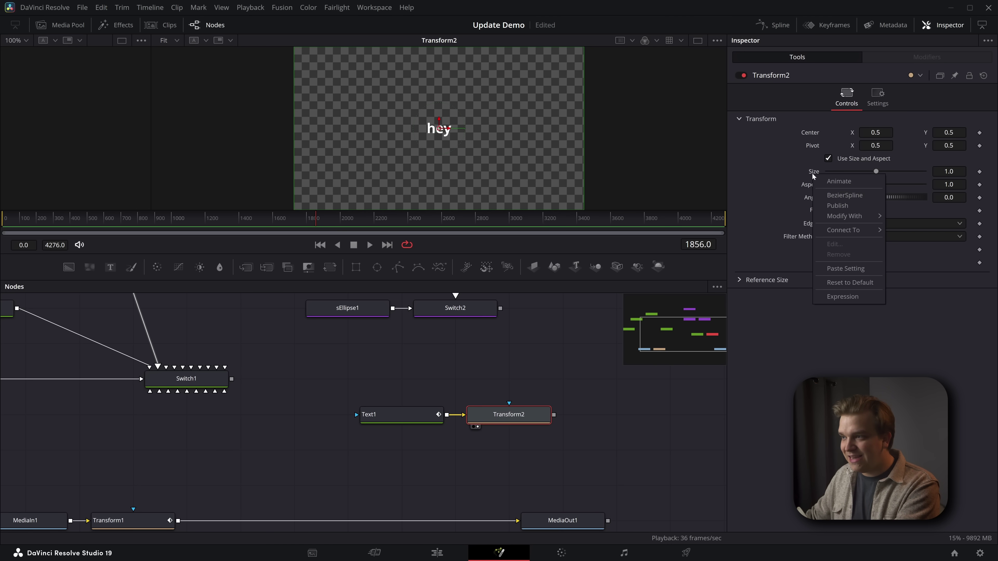
mouse_move(844, 215)
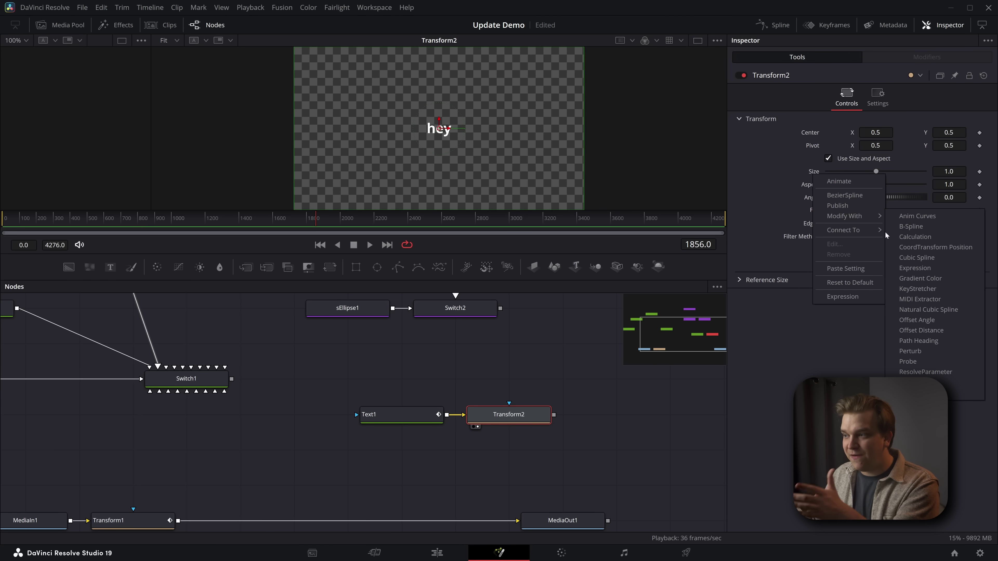
left_click(925, 372)
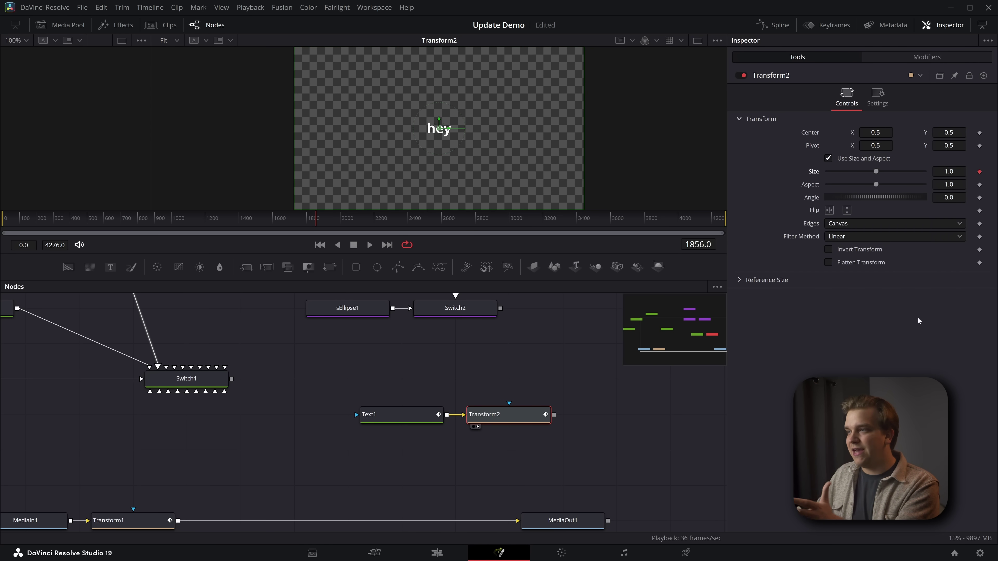
Set the Size switch's first value to 2.46 and its second to a smaller size
left_click(928, 57)
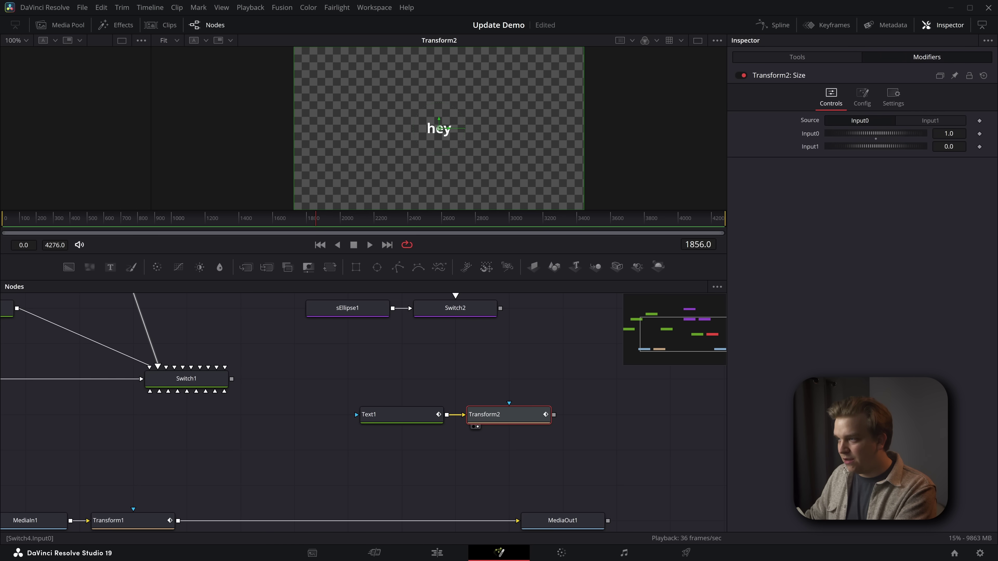
left_click(948, 133)
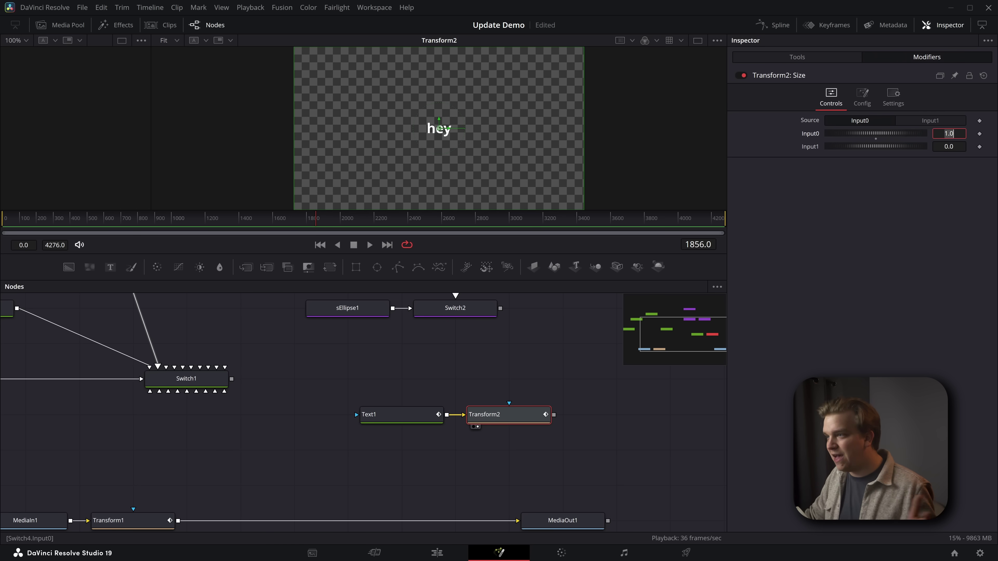
key("Tab")
type("0.5")
key("Return")
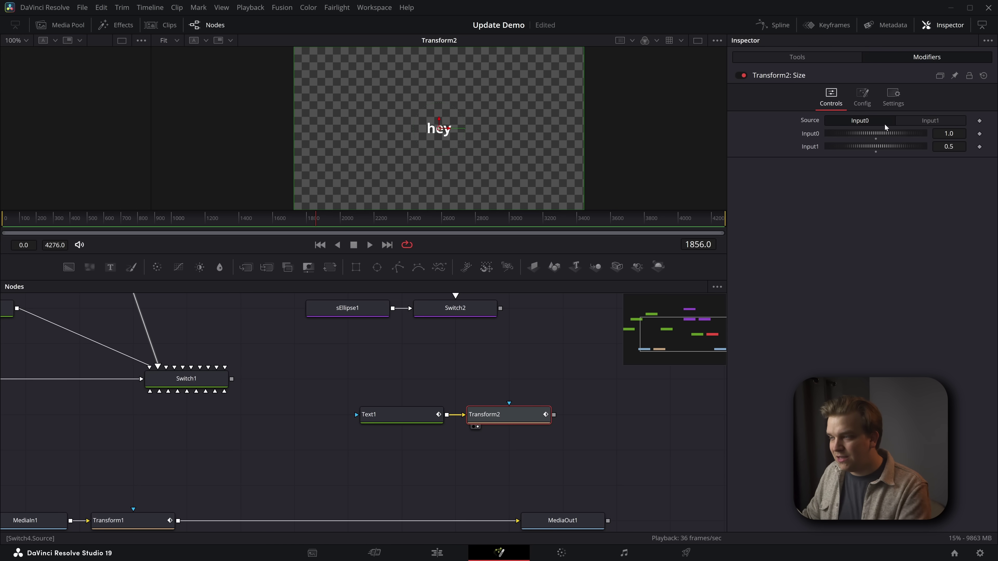
left_click_drag(949, 133, 966, 146)
Toggle between the two sizes, ending on the smaller Input1
left_click(930, 120)
left_click(870, 121)
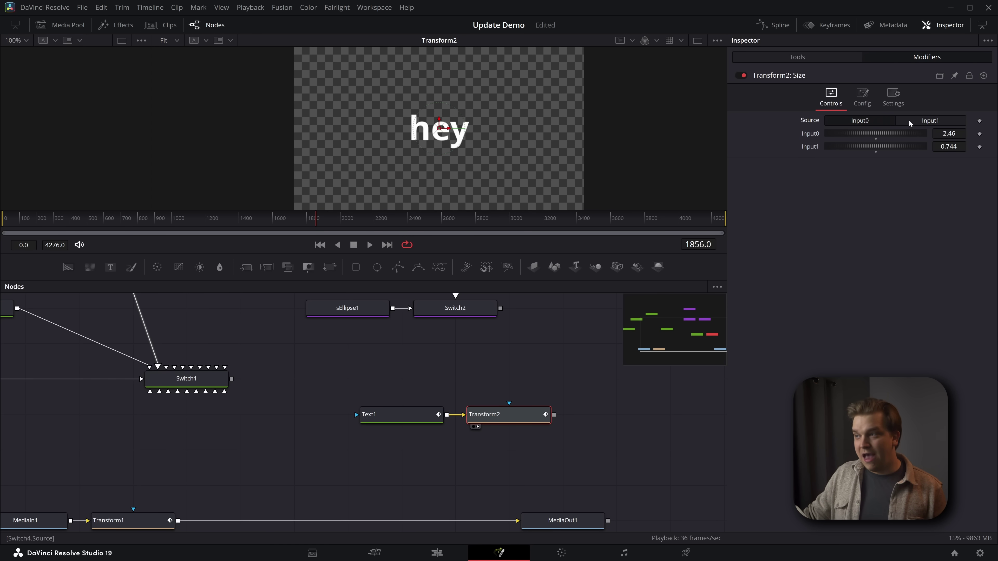
left_click(920, 120)
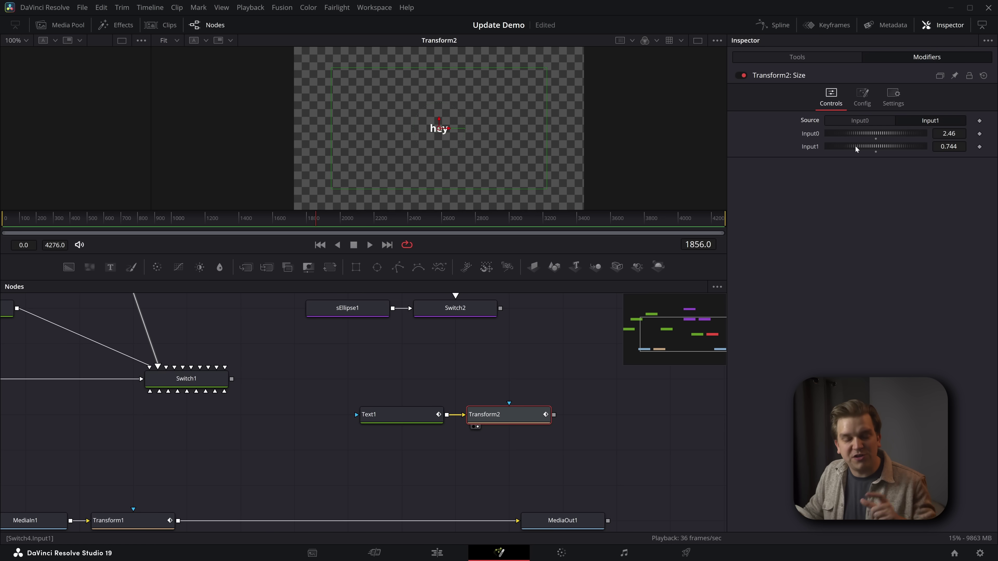